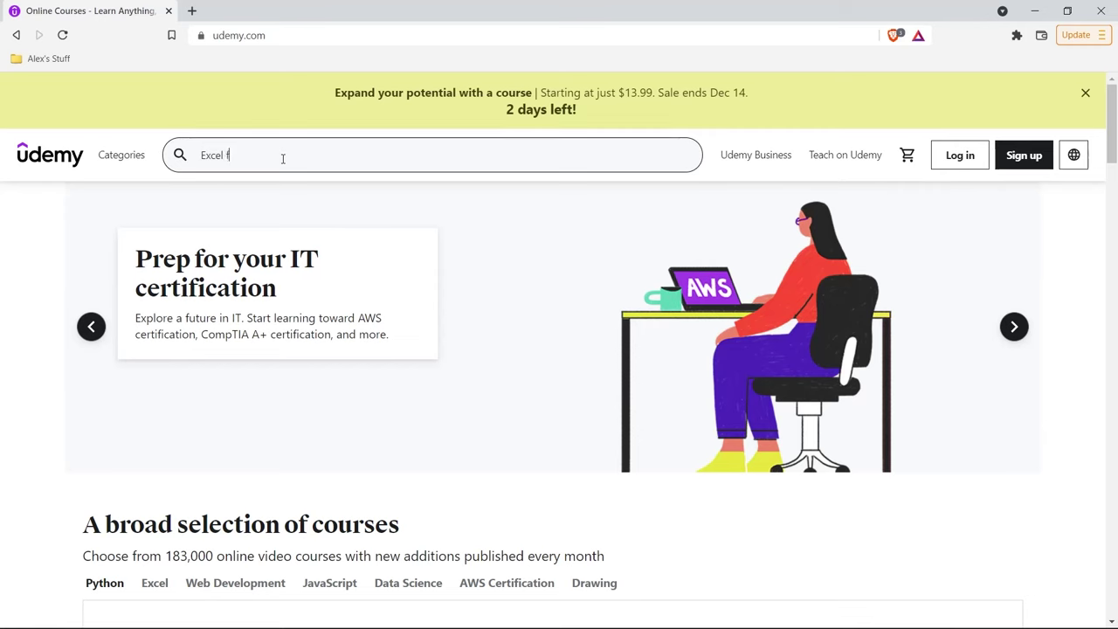
# Search Udemy for 'Excel for Data Analysis' and browse the results
pyautogui.write('or Data Analy')
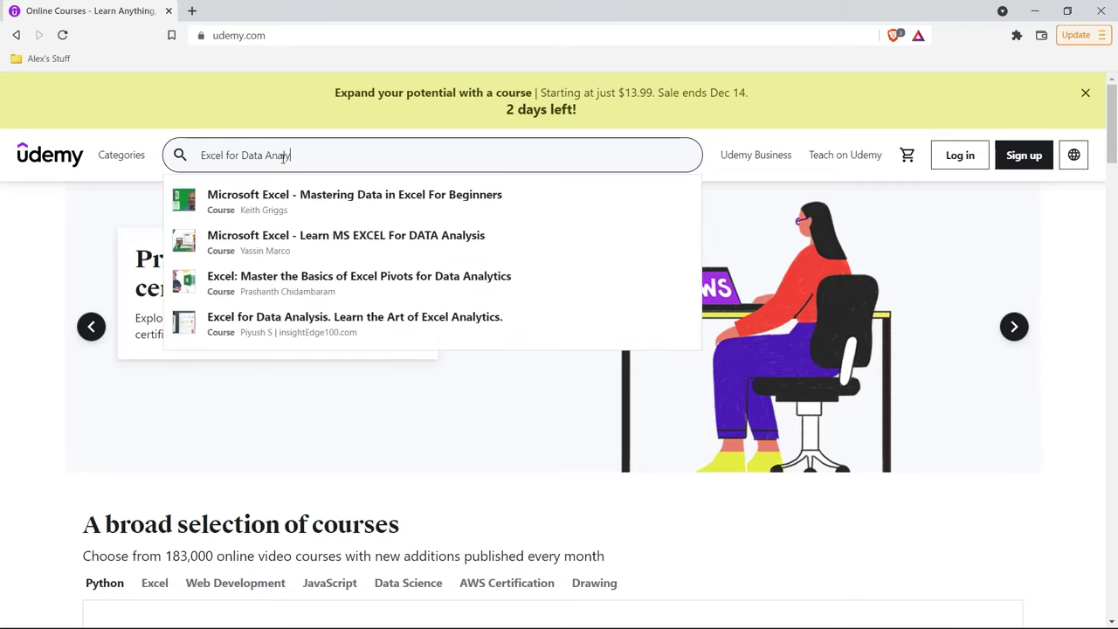
pyautogui.write('sis')
pyautogui.press('Return')
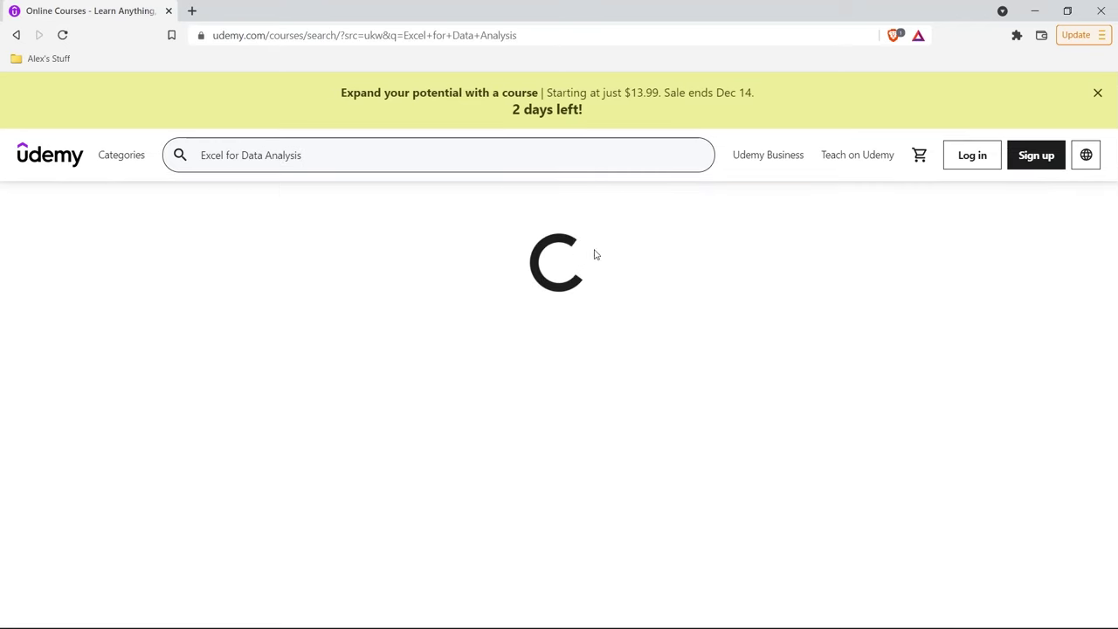
pyautogui.scroll(-3, 1042, 254)
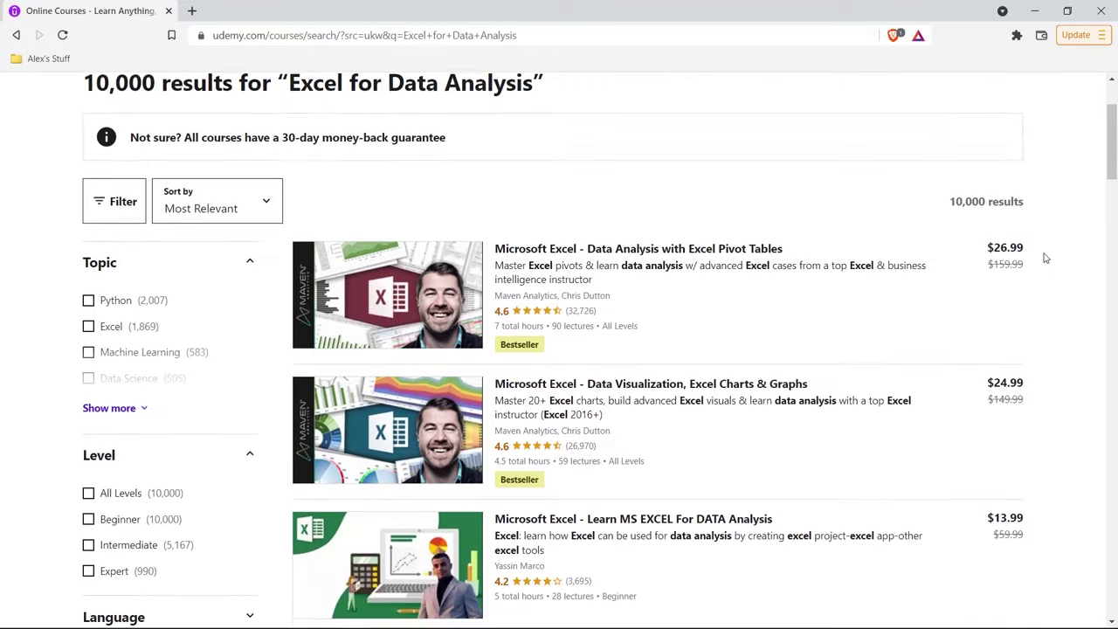
pyautogui.scroll(-1, 1043, 254)
# Open the first course, Microsoft Excel - Data Analysis with Excel Pivot Tables, and choose Buy this course
pyautogui.click(422, 227)
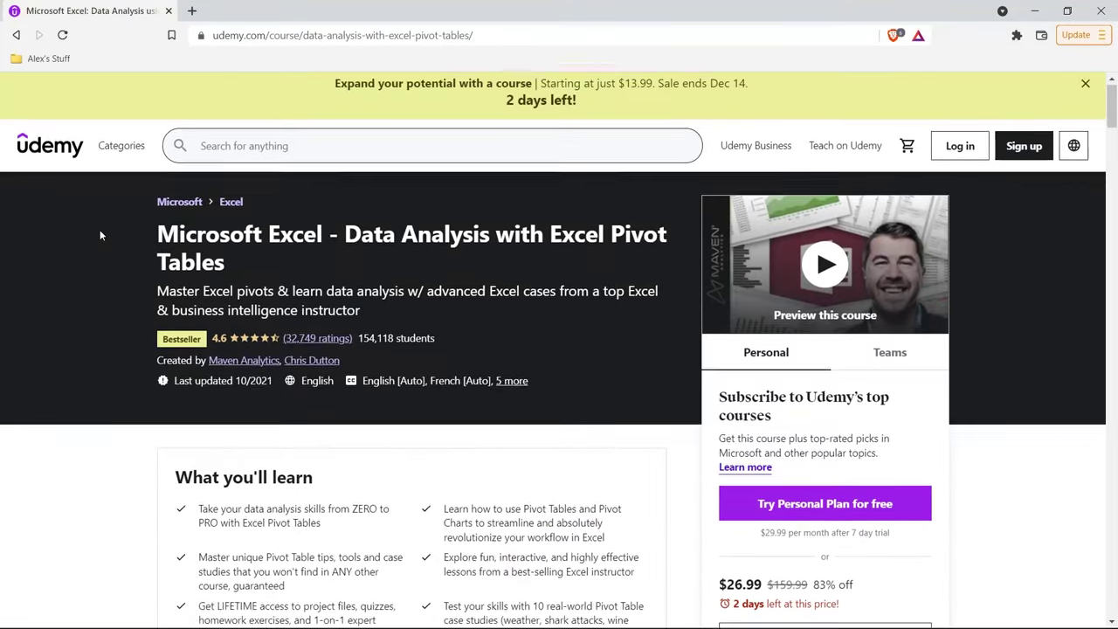
pyautogui.scroll(-3, 101, 233)
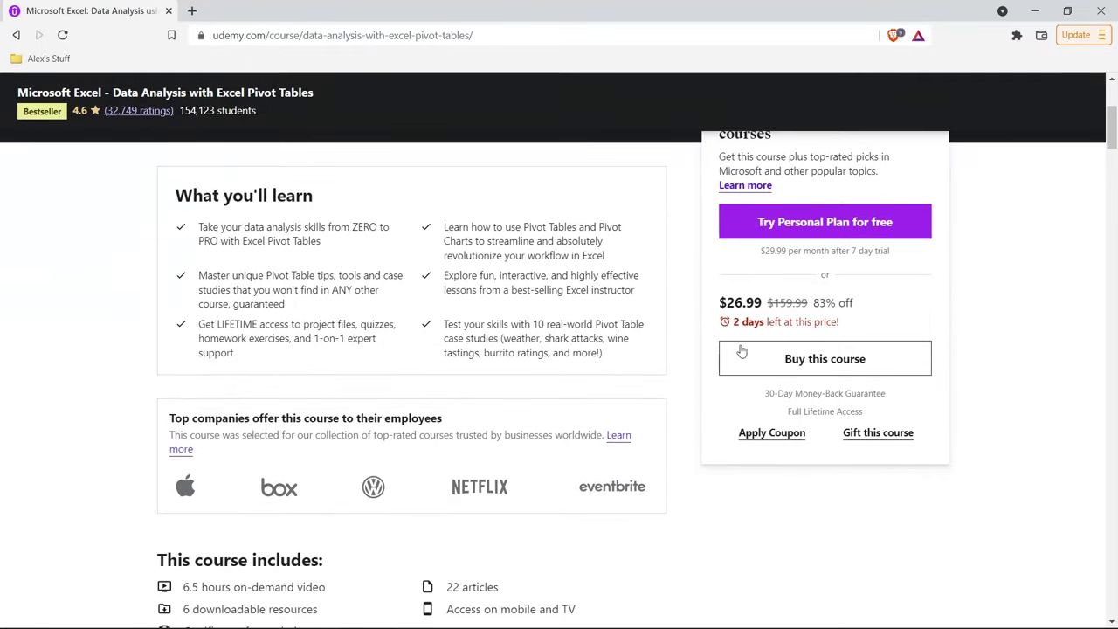
pyautogui.click(796, 362)
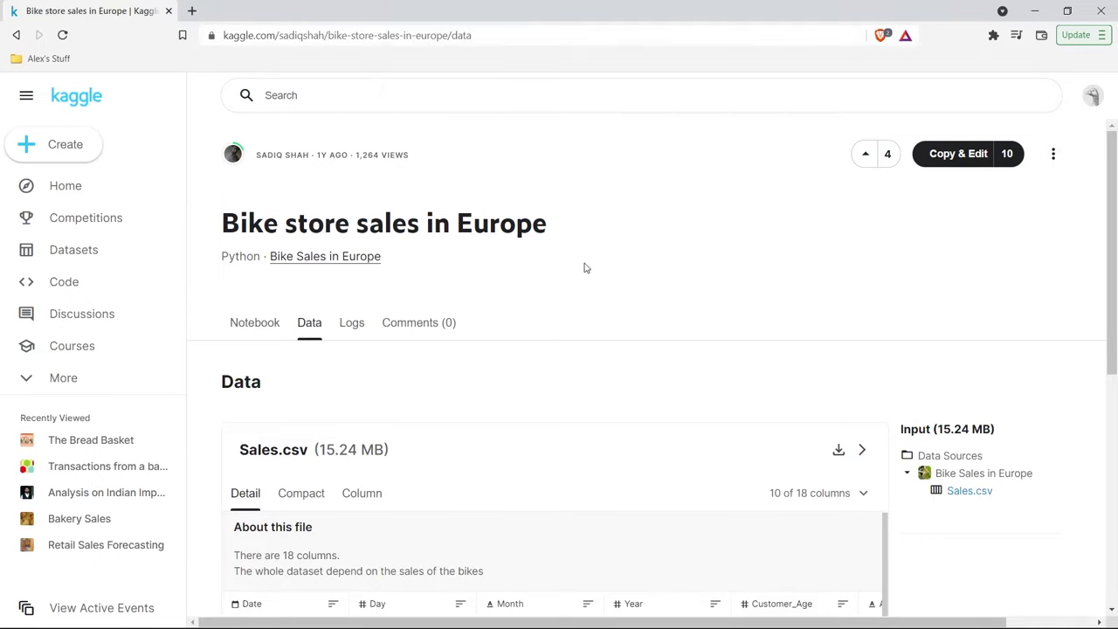
# Download Sales.csv from the Bike store sales in Europe dataset and save it to Downloads
pyautogui.scroll(-2, 585, 268)
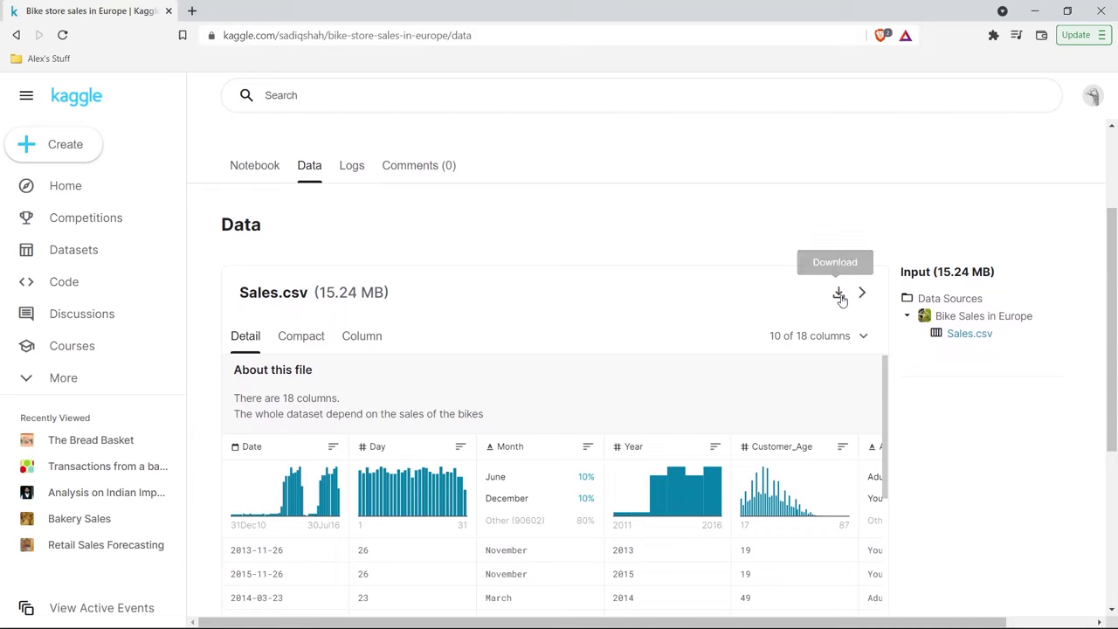
pyautogui.click(840, 297)
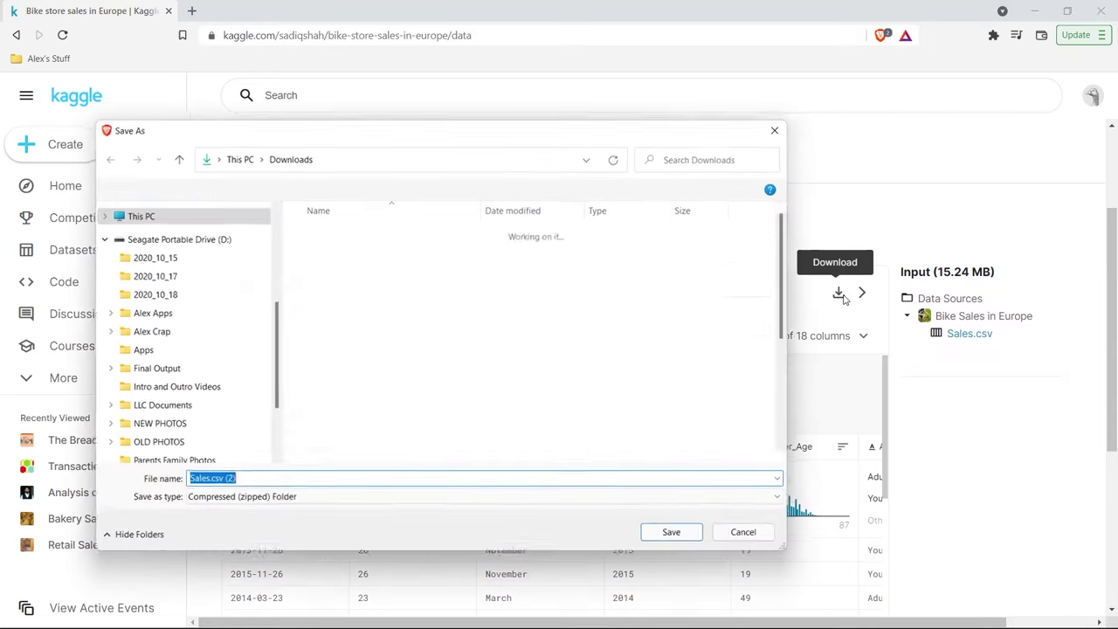
pyautogui.click(671, 532)
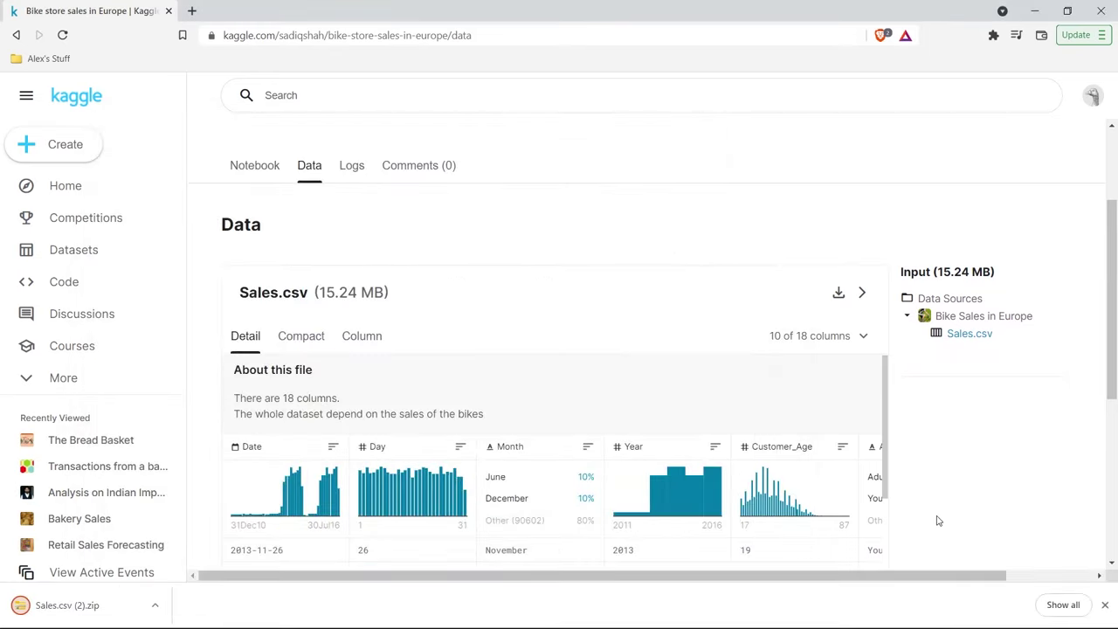
# Open the Sales.csv zip in Downloads, launch its Sales file in Excel and maximize the window
pyautogui.click(1105, 604)
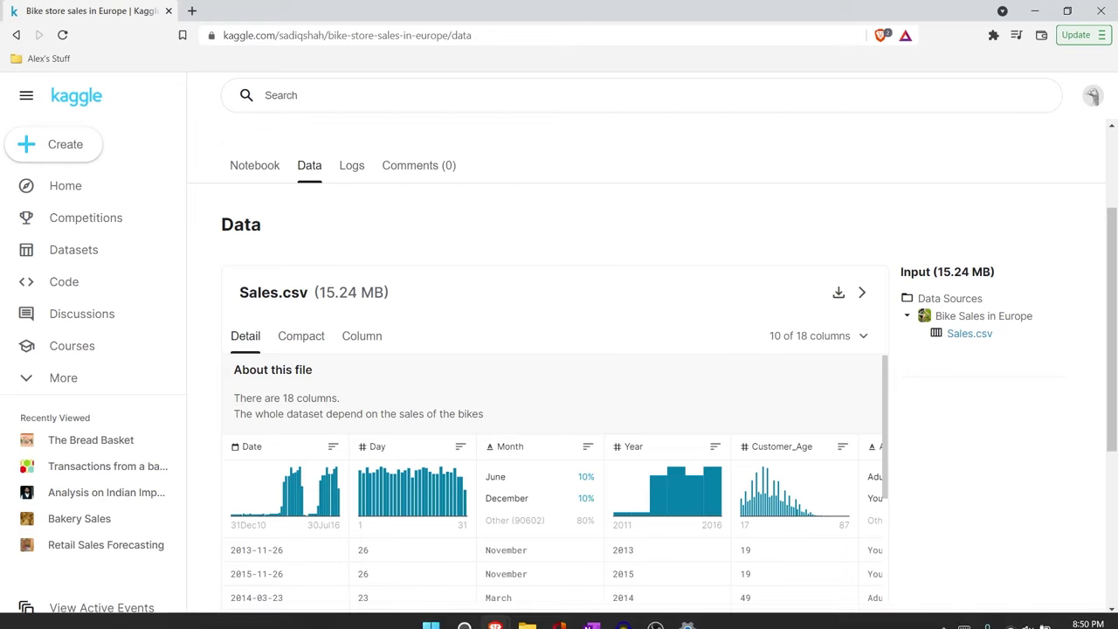
pyautogui.moveTo(526, 601)
pyautogui.click(446, 534)
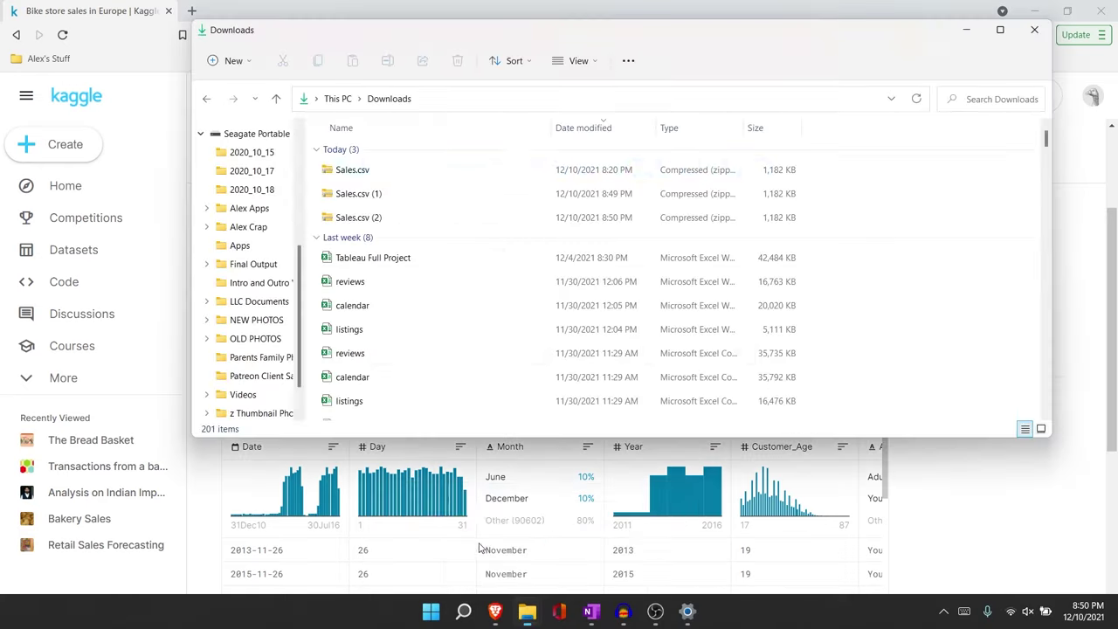
pyautogui.click(467, 172)
pyautogui.doubleClick(468, 171)
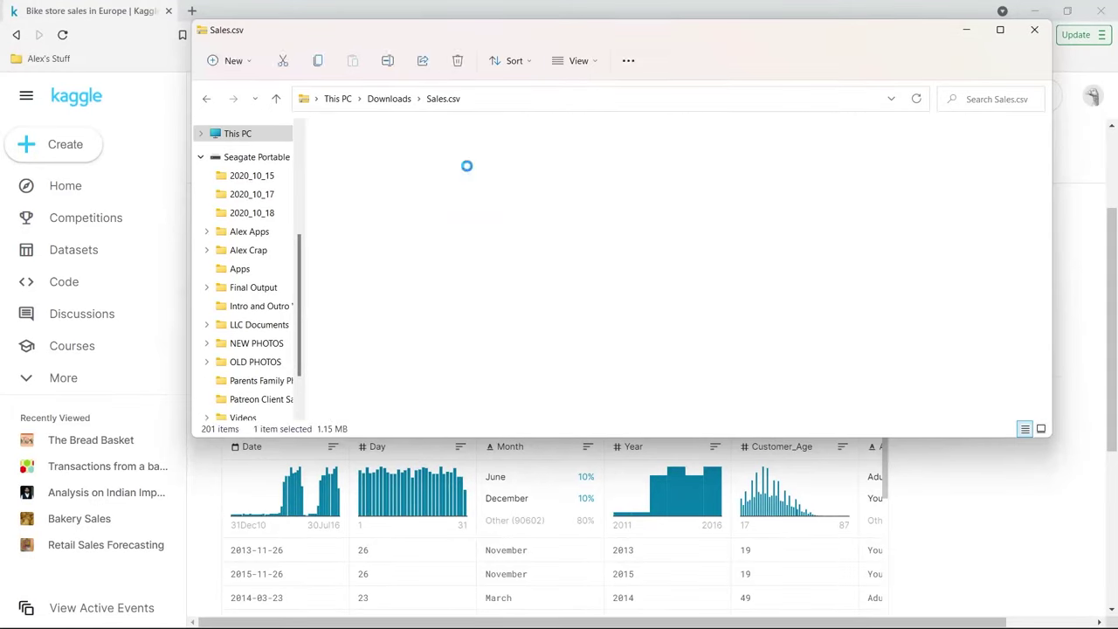
pyautogui.click(450, 157)
pyautogui.doubleClick(451, 157)
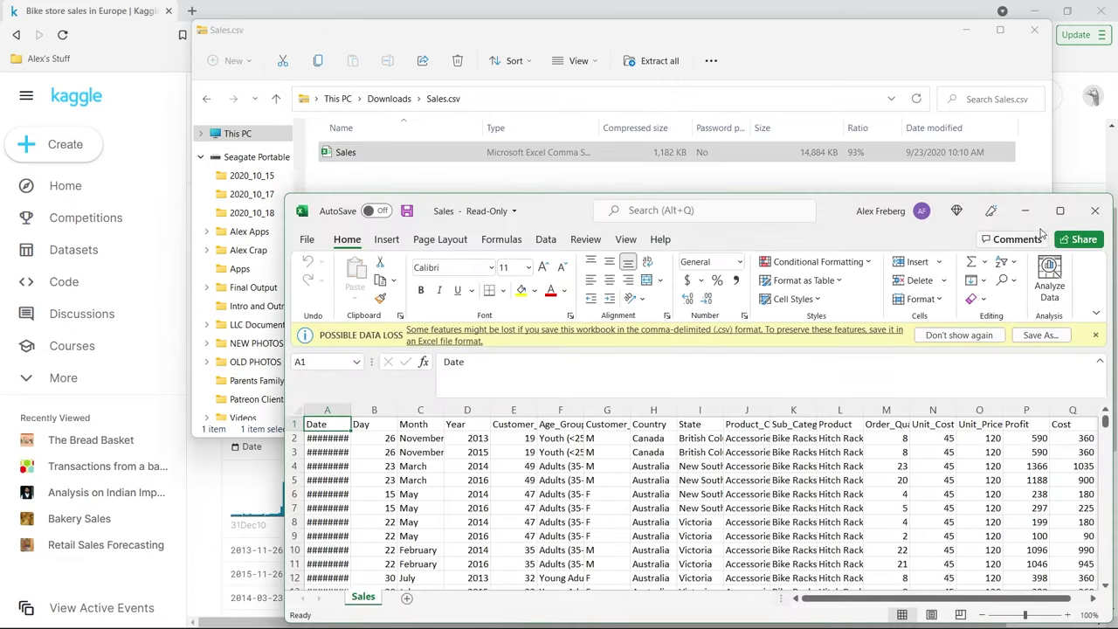
pyautogui.click(1060, 210)
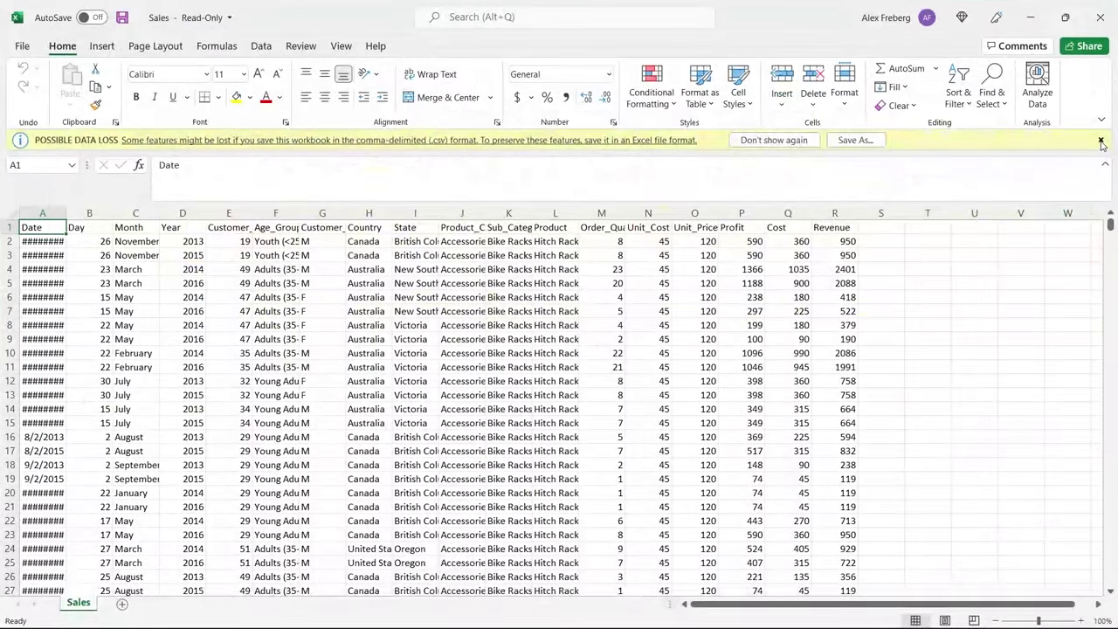
# Dismiss the Possible Data Loss warning and autofit all columns so the dates display
pyautogui.click(1101, 141)
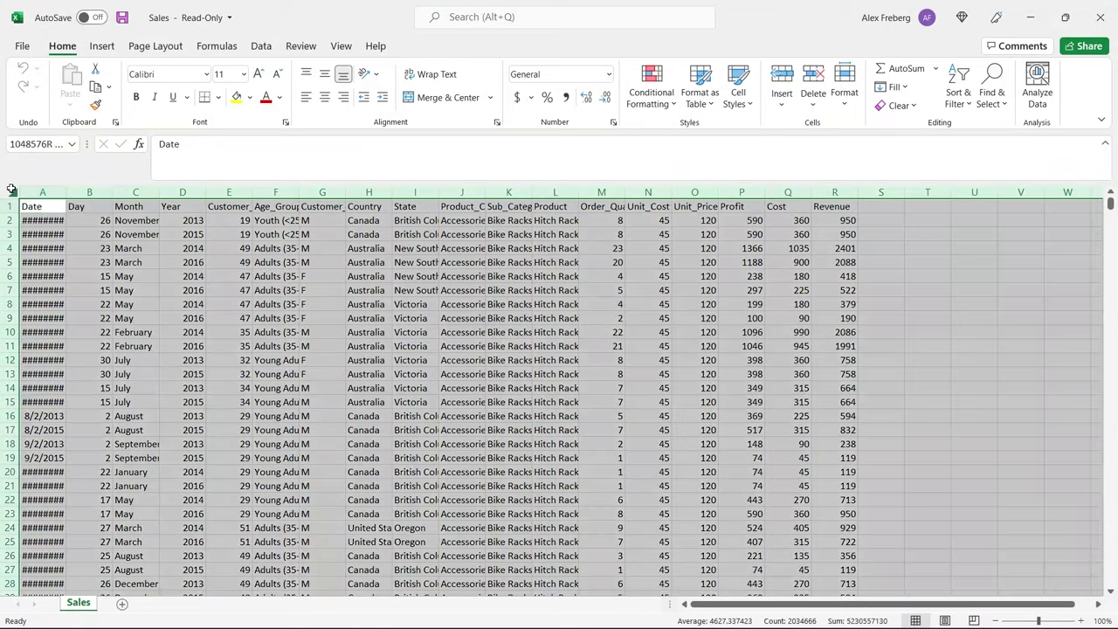
pyautogui.click(12, 191)
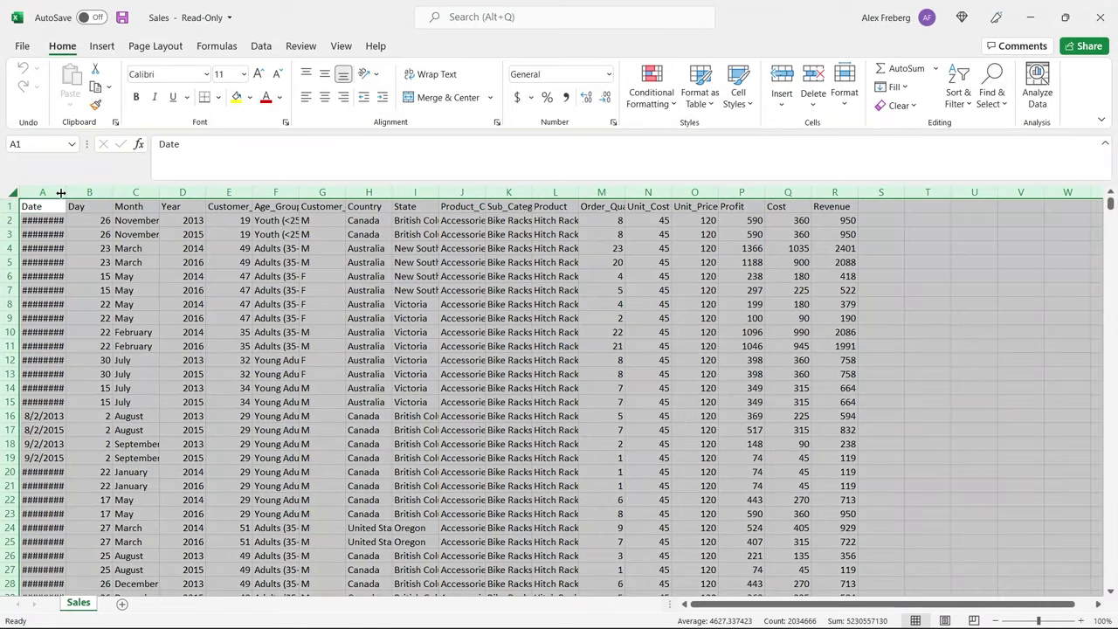
pyautogui.doubleClick(64, 191)
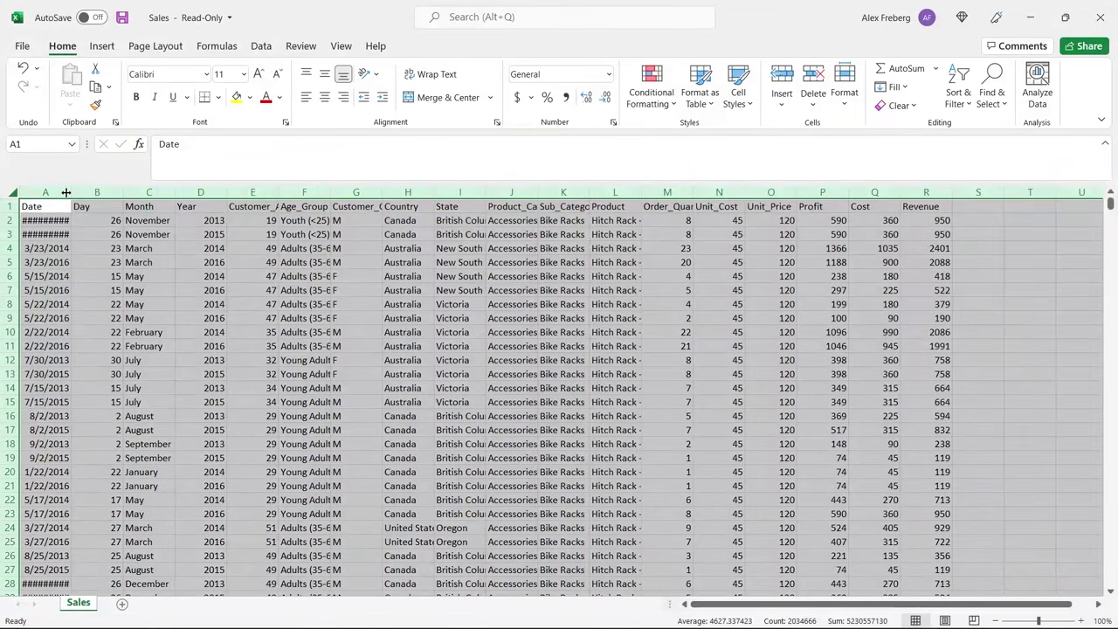
pyautogui.click(114, 248)
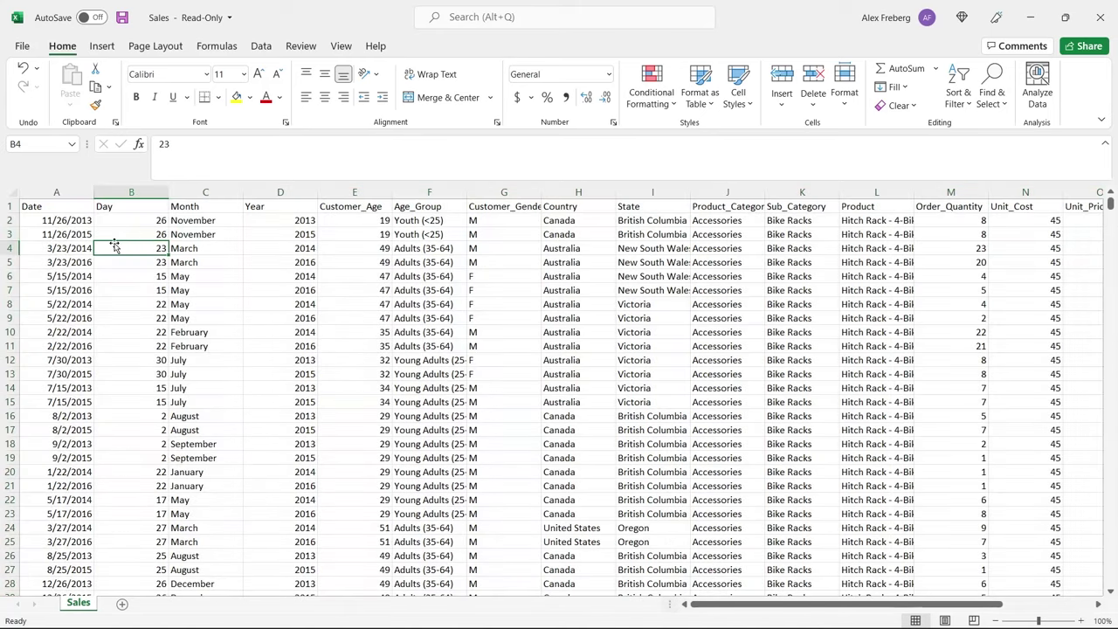
pyautogui.click(58, 206)
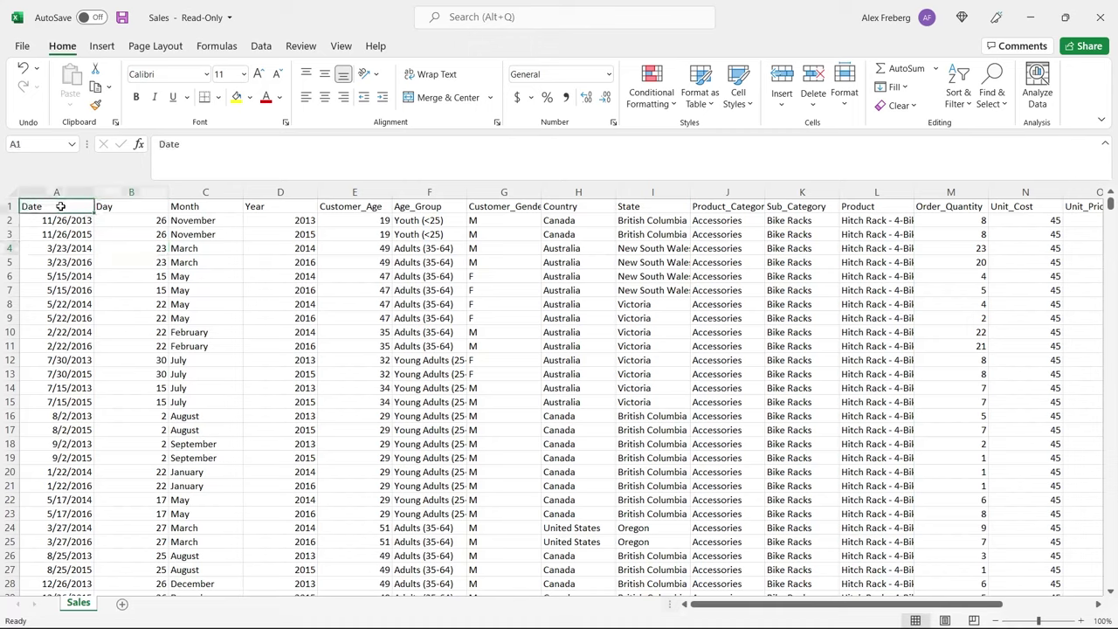
pyautogui.hscroll(4, 292, 264)
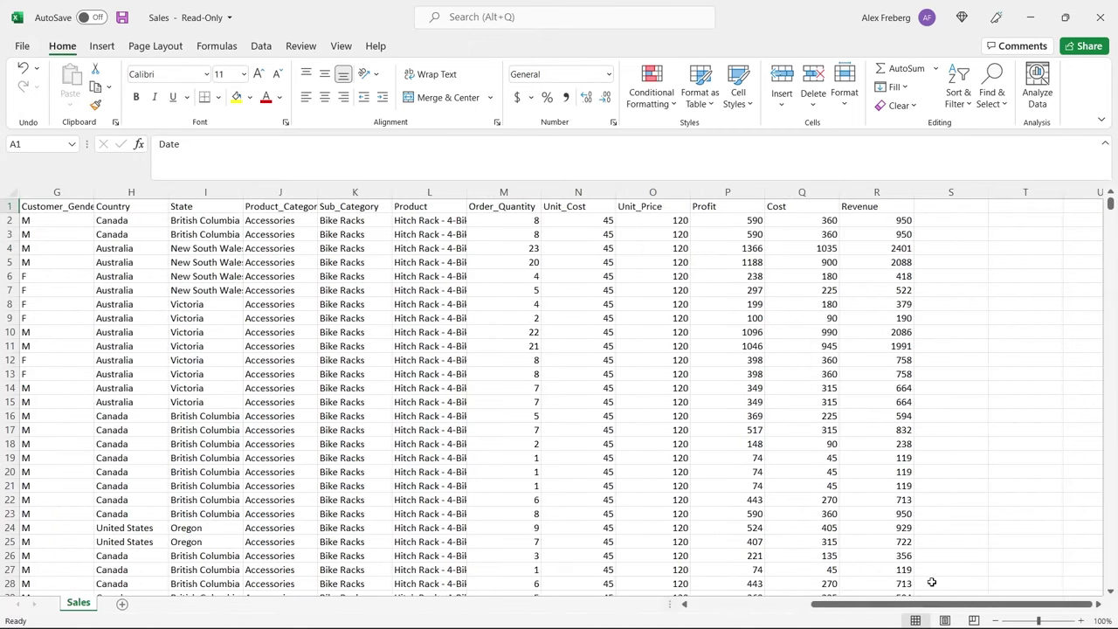
pyautogui.moveTo(937, 606); pyautogui.dragTo(897, 611)
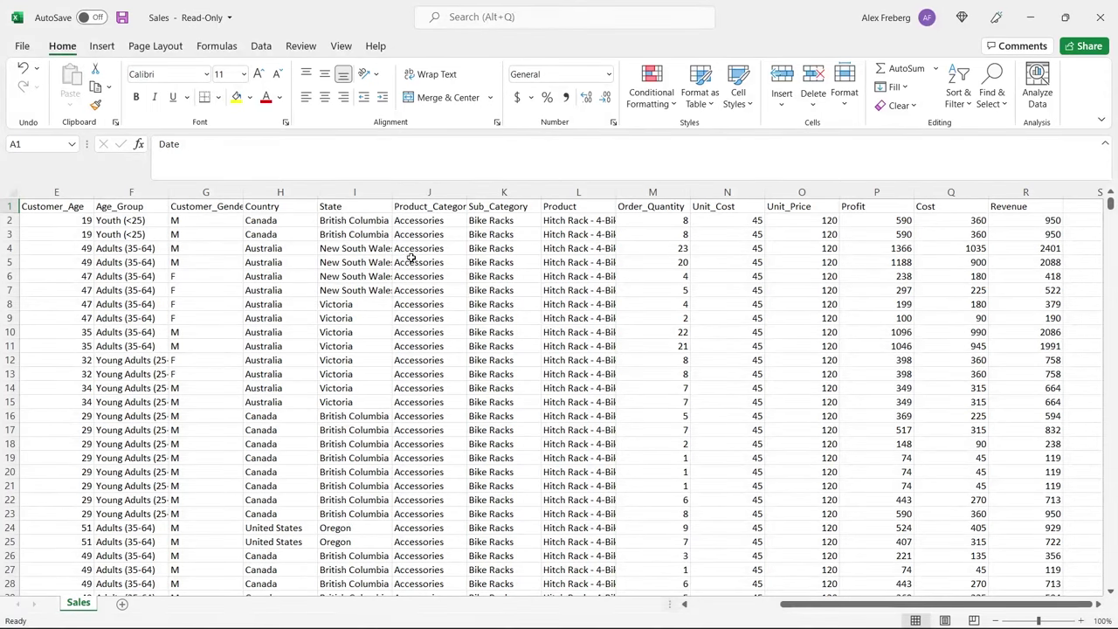
# Review the headers from Product_Category through Revenue, then select a cell inside the data
pyautogui.click(431, 209)
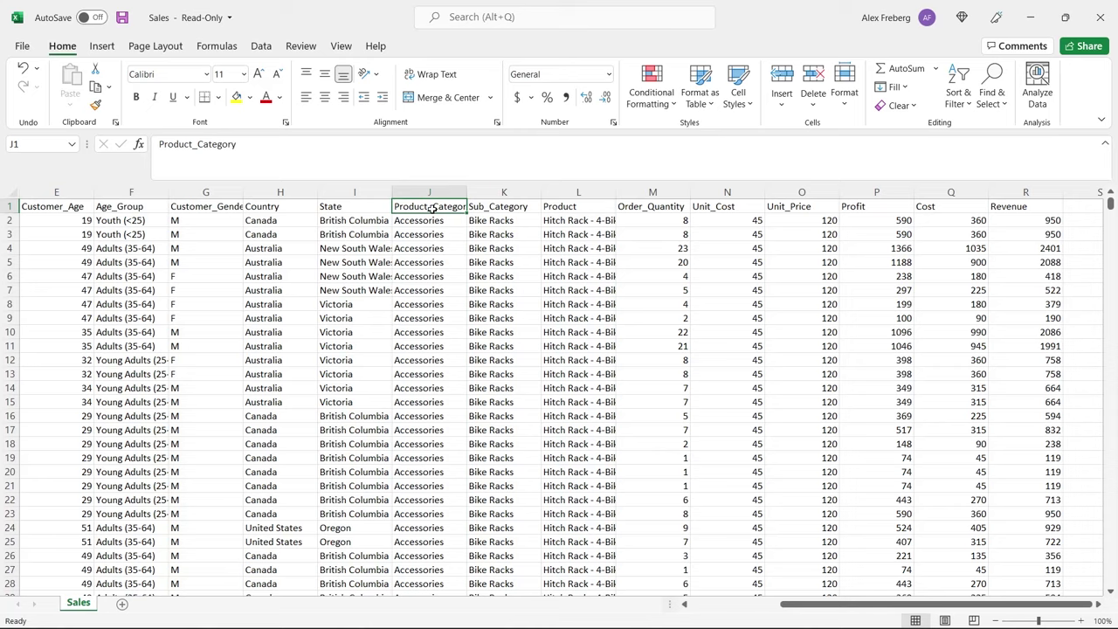
pyautogui.click(506, 208)
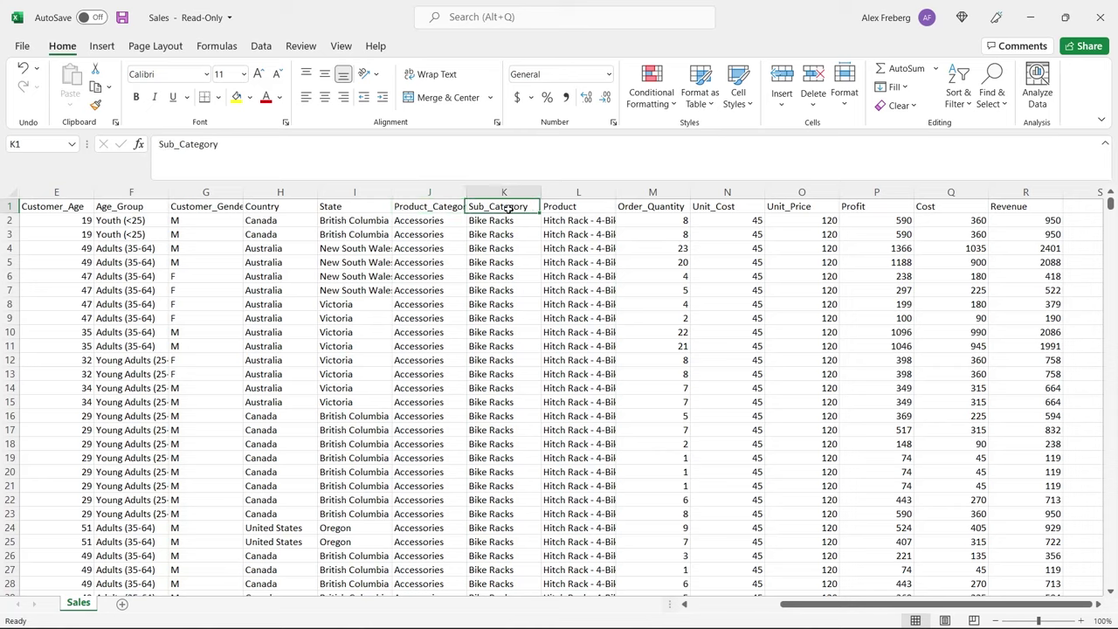
pyautogui.click(591, 207)
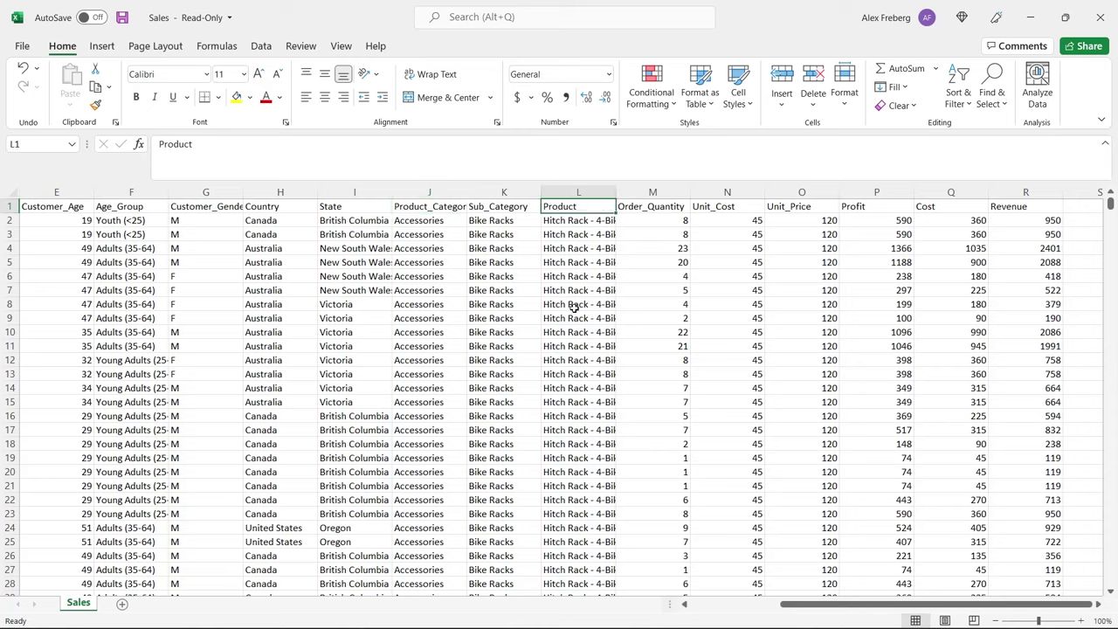
pyautogui.click(672, 207)
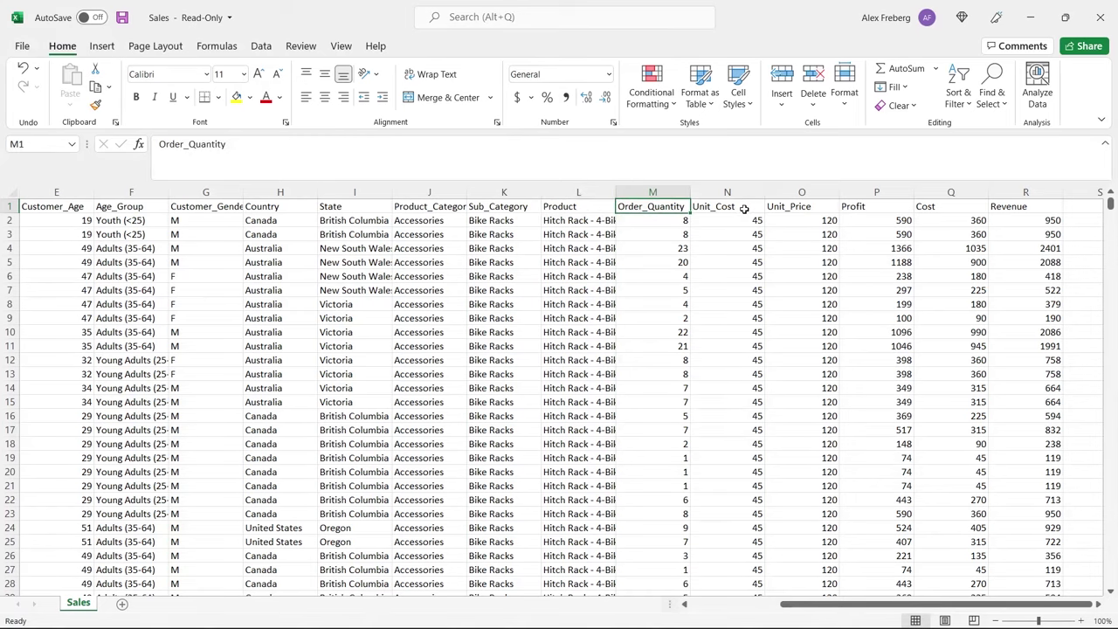
pyautogui.click(744, 208)
pyautogui.click(793, 206)
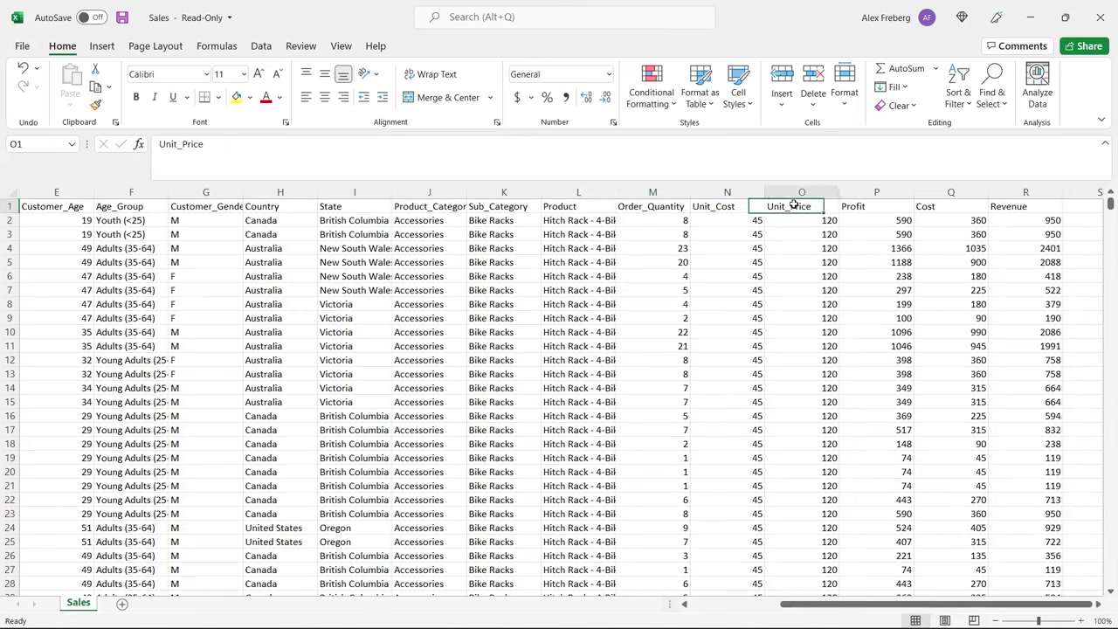
pyautogui.click(871, 206)
pyautogui.click(948, 205)
pyautogui.click(1029, 212)
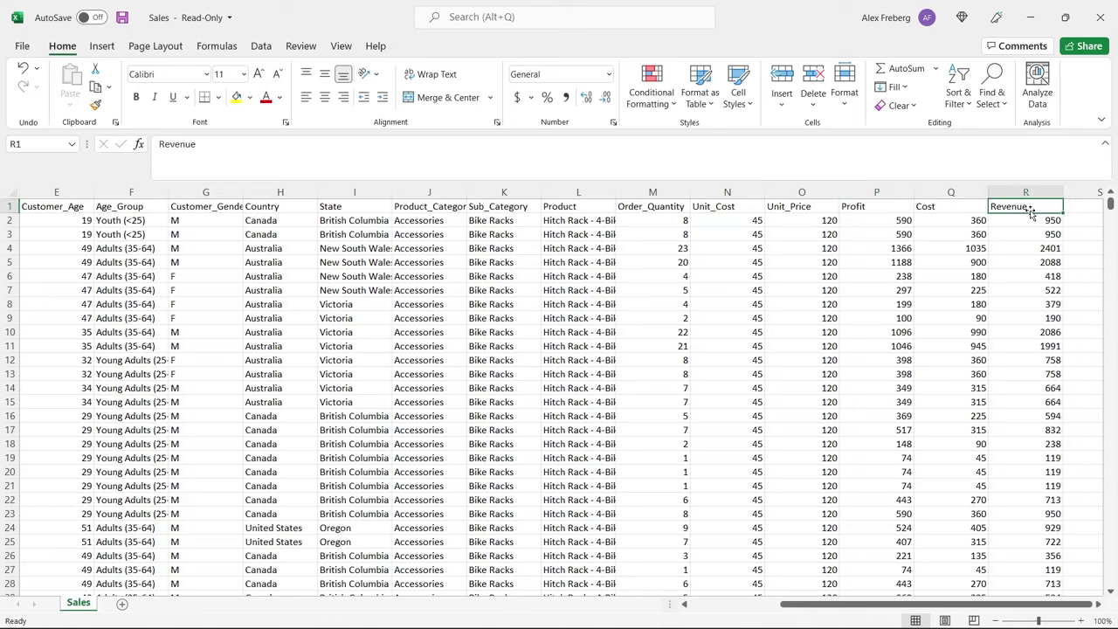
pyautogui.click(680, 330)
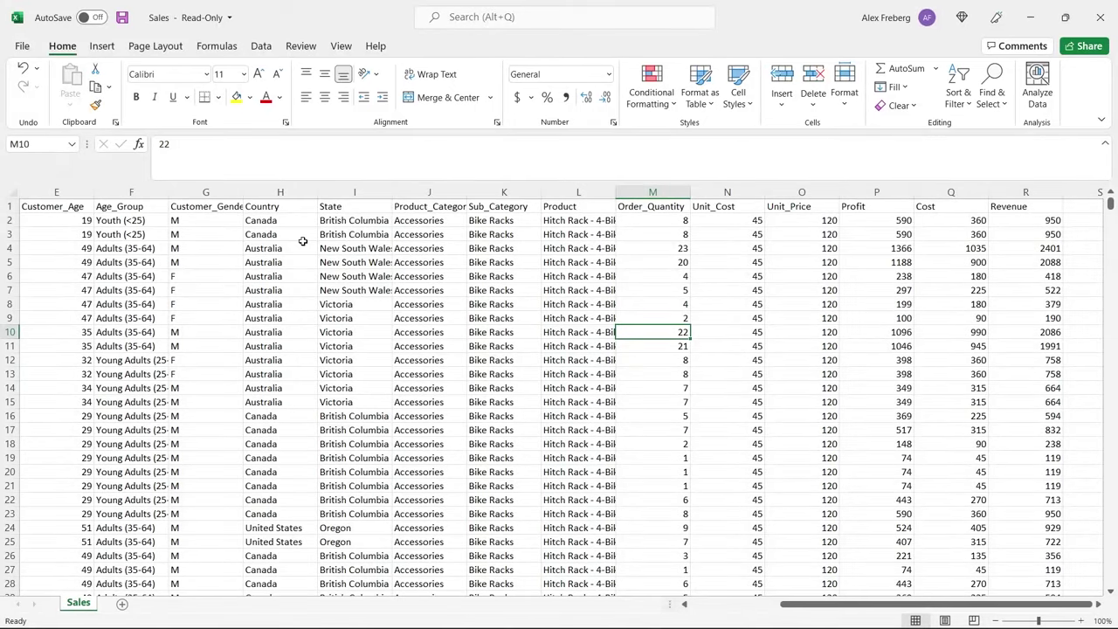
# Preview the recommended Sum of Cost by State PivotTable, then cancel without inserting it
pyautogui.click(102, 48)
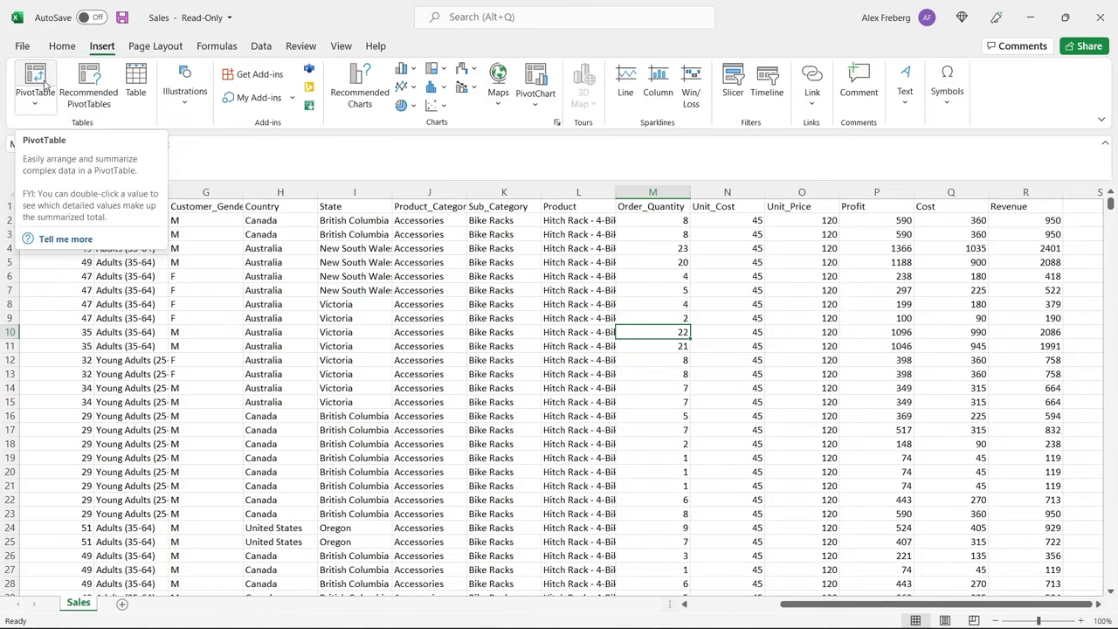
pyautogui.click(93, 83)
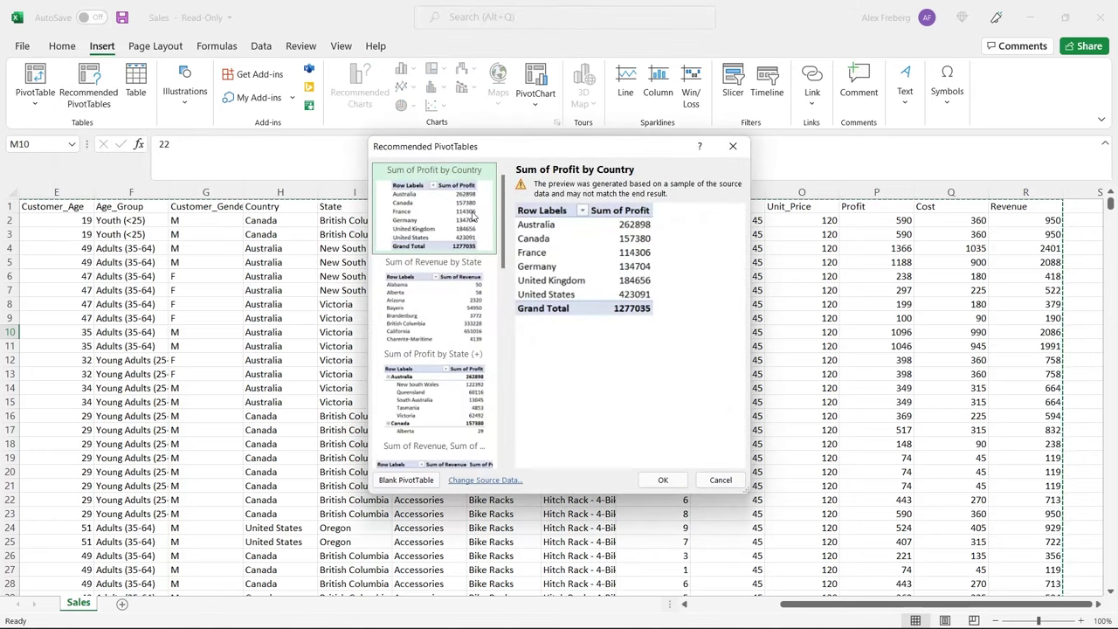
pyautogui.moveTo(503, 187); pyautogui.dragTo(503, 334)
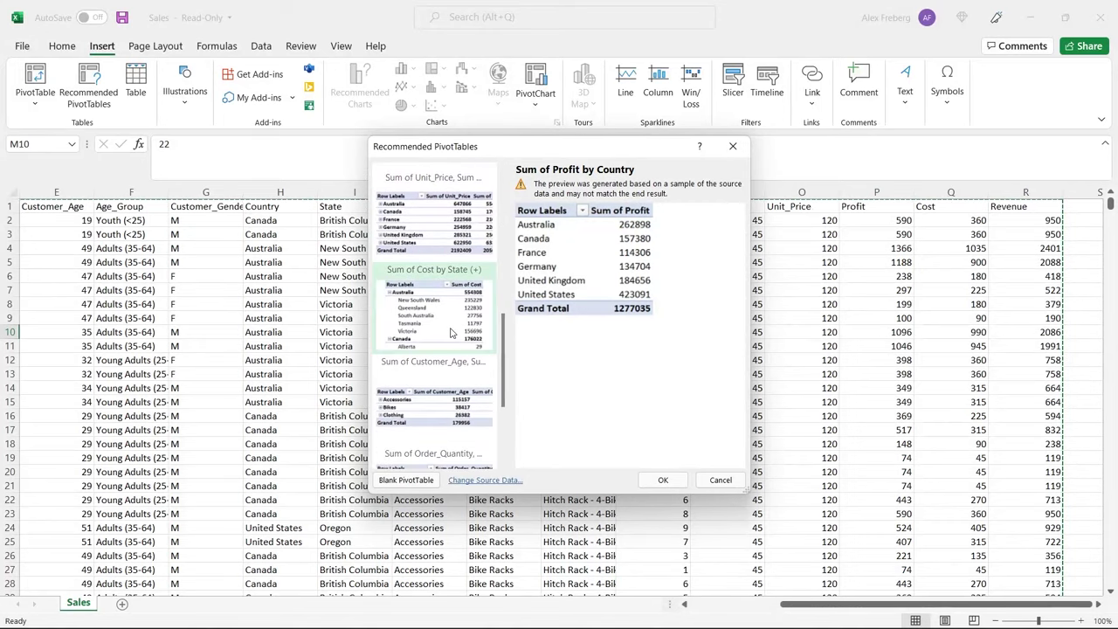
pyautogui.click(452, 327)
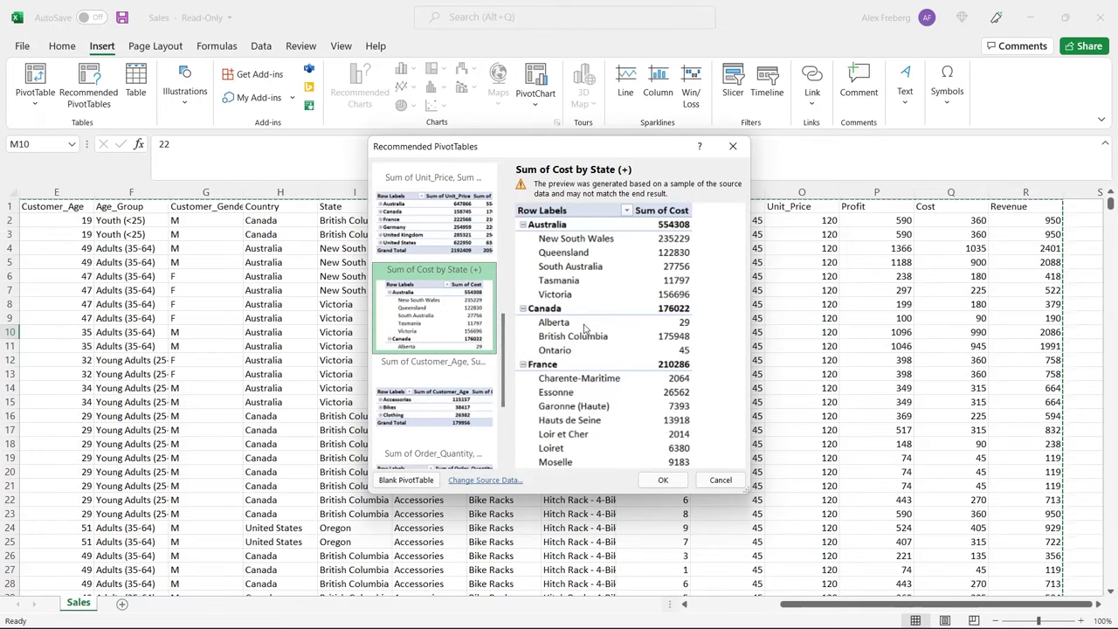
pyautogui.click(718, 478)
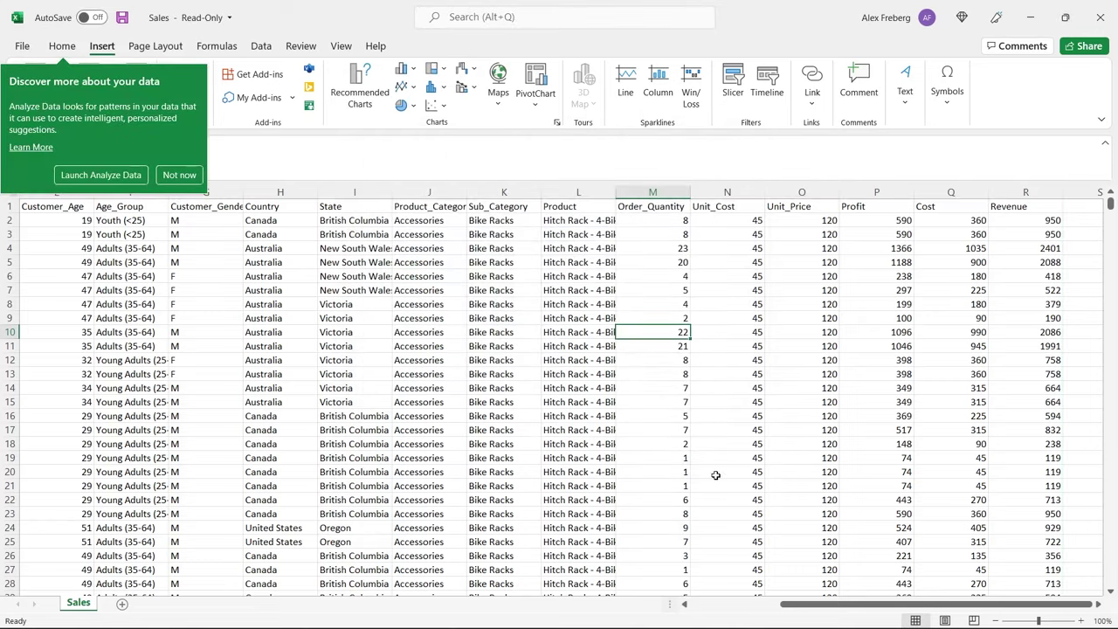
pyautogui.click(185, 176)
# Create a PivotTable on a new worksheet from the full range Sales!A1:R113037
pyautogui.click(33, 79)
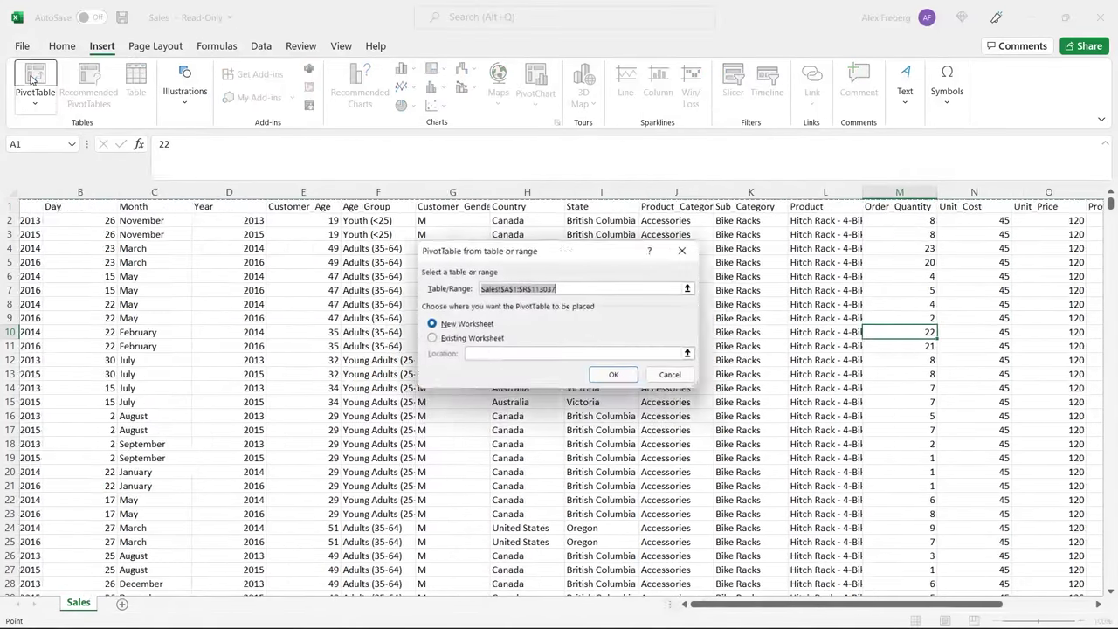
pyautogui.hscroll(6, 176, 234)
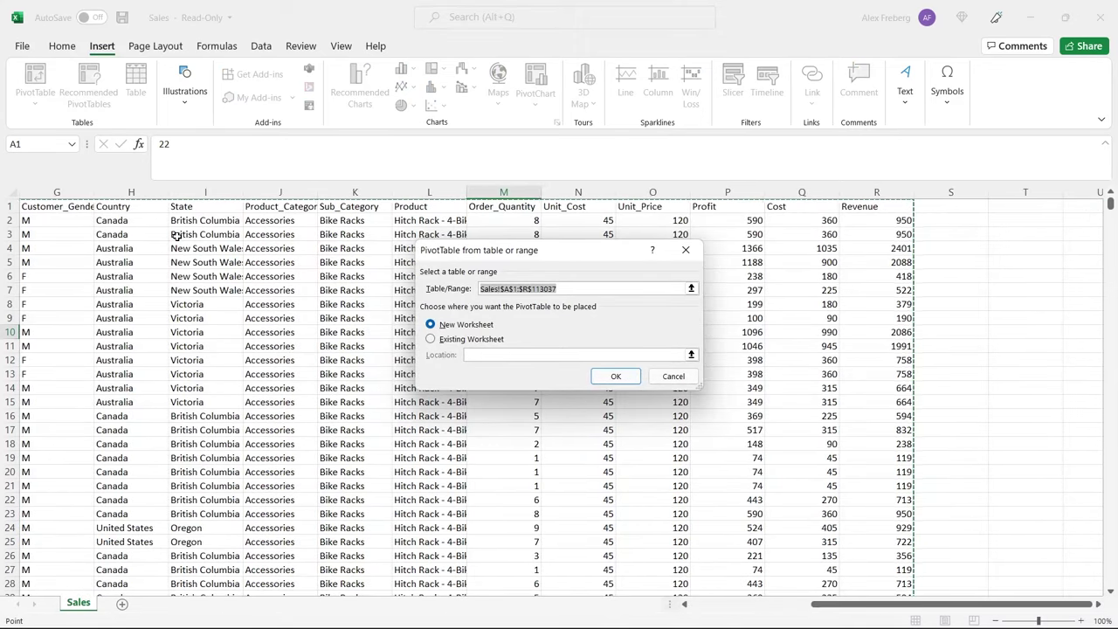
pyautogui.hscroll(-6, 175, 234)
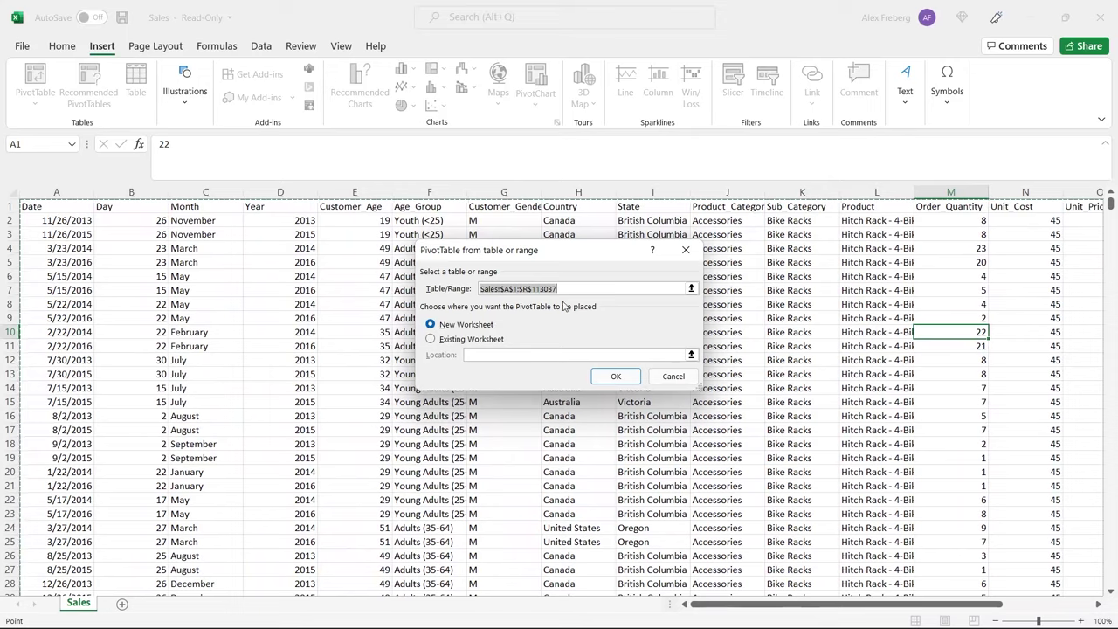
pyautogui.press('BackSpace')
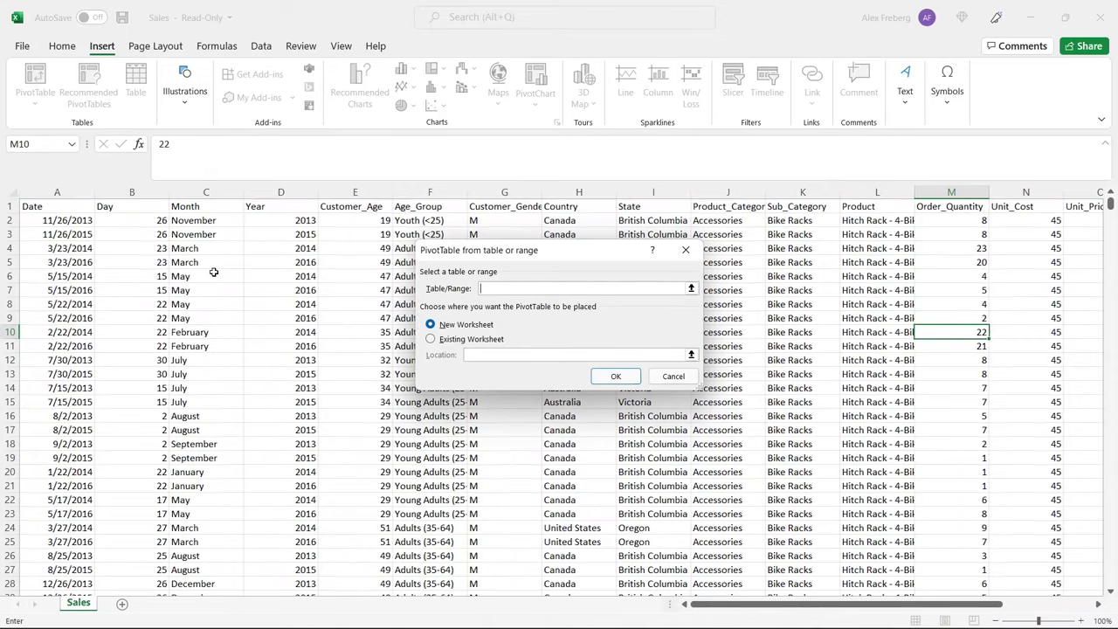
pyautogui.click(50, 206)
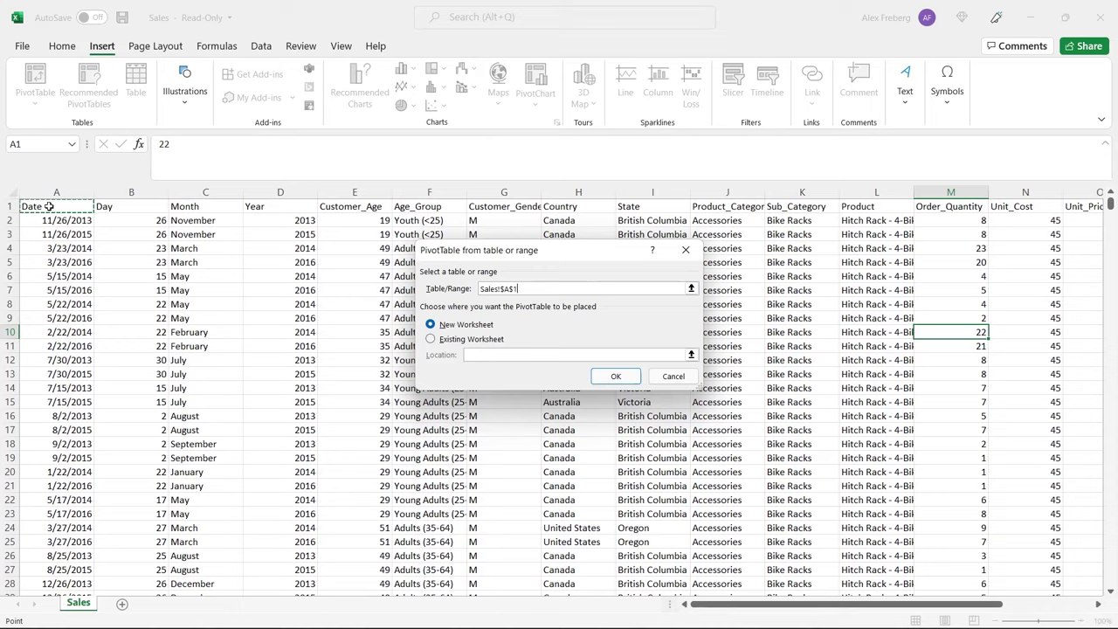
pyautogui.hotkey('ctrl', 'shift', 'Right')
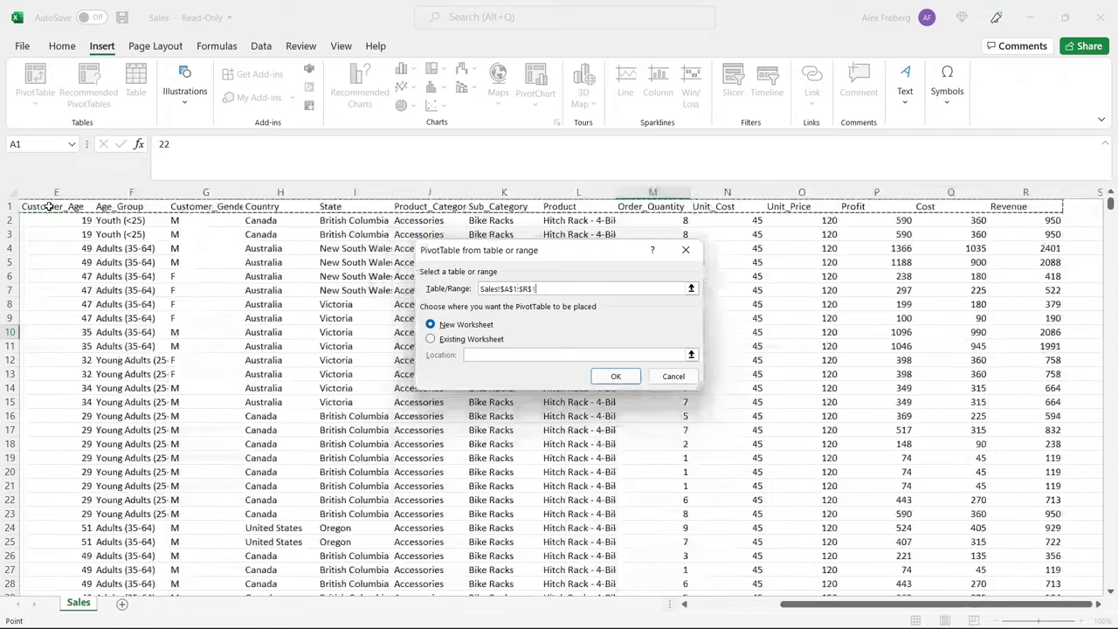
pyautogui.hotkey('ctrl', 'shift', 'Down')
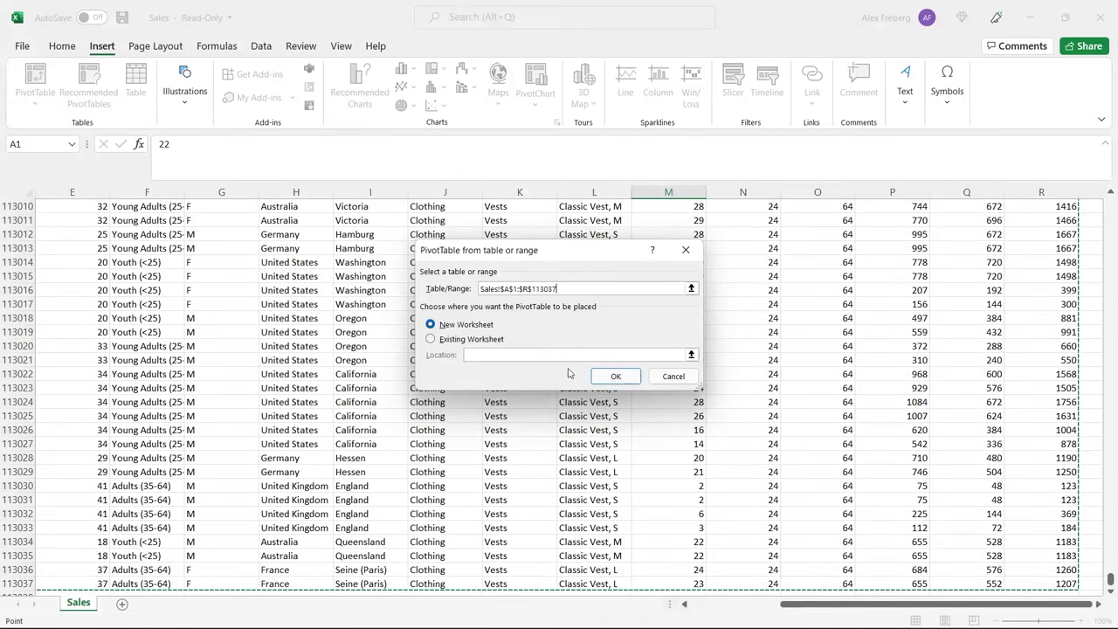
pyautogui.click(614, 376)
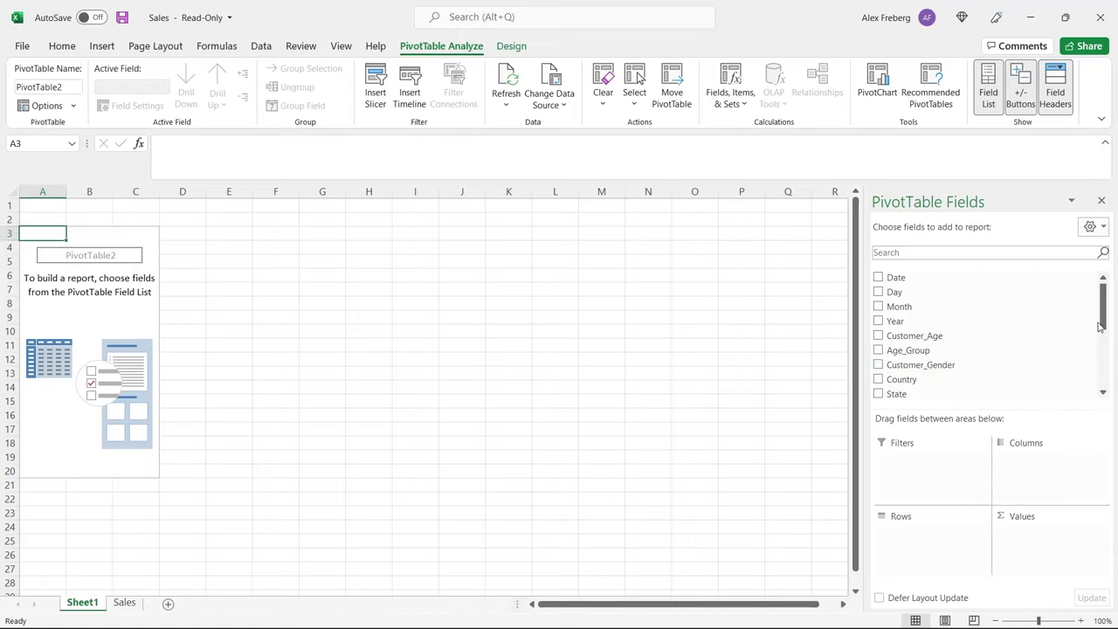
# Put Country in the PivotTable rows, Australia through United States, and zoom the sheet to 110%
pyautogui.scroll(-4, 1102, 319)
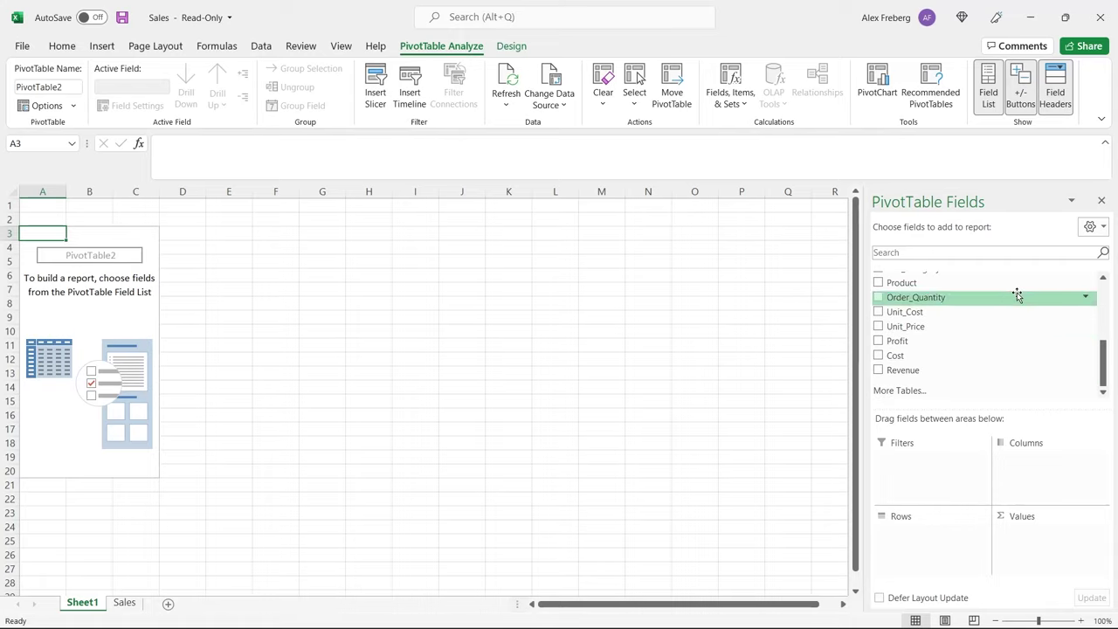
pyautogui.moveTo(1104, 368); pyautogui.dragTo(1104, 306)
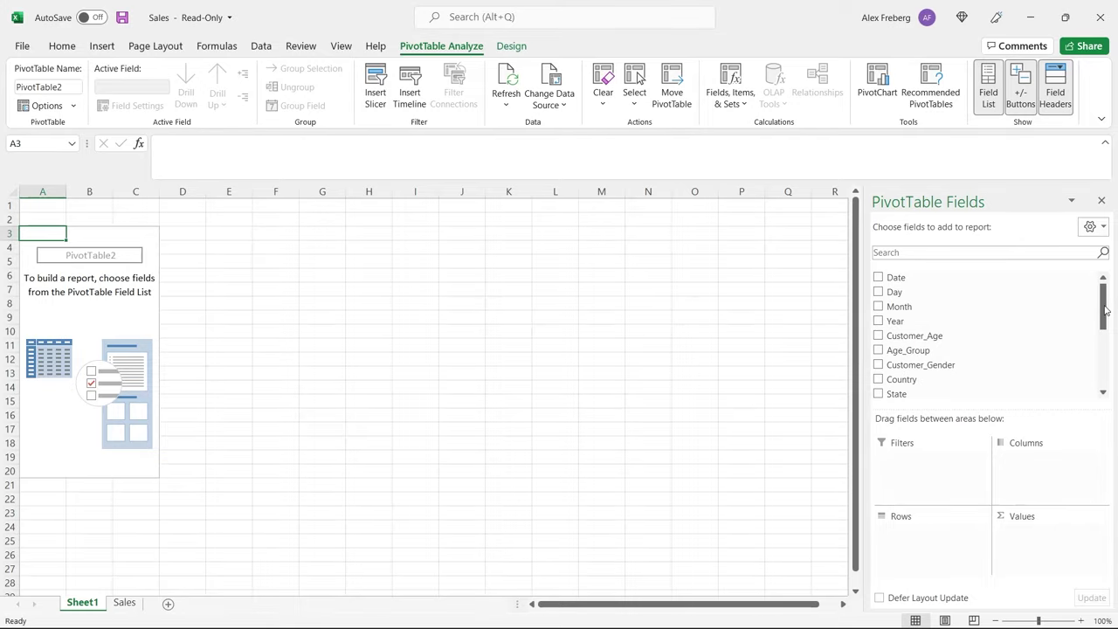
pyautogui.moveTo(1104, 307); pyautogui.dragTo(1107, 365)
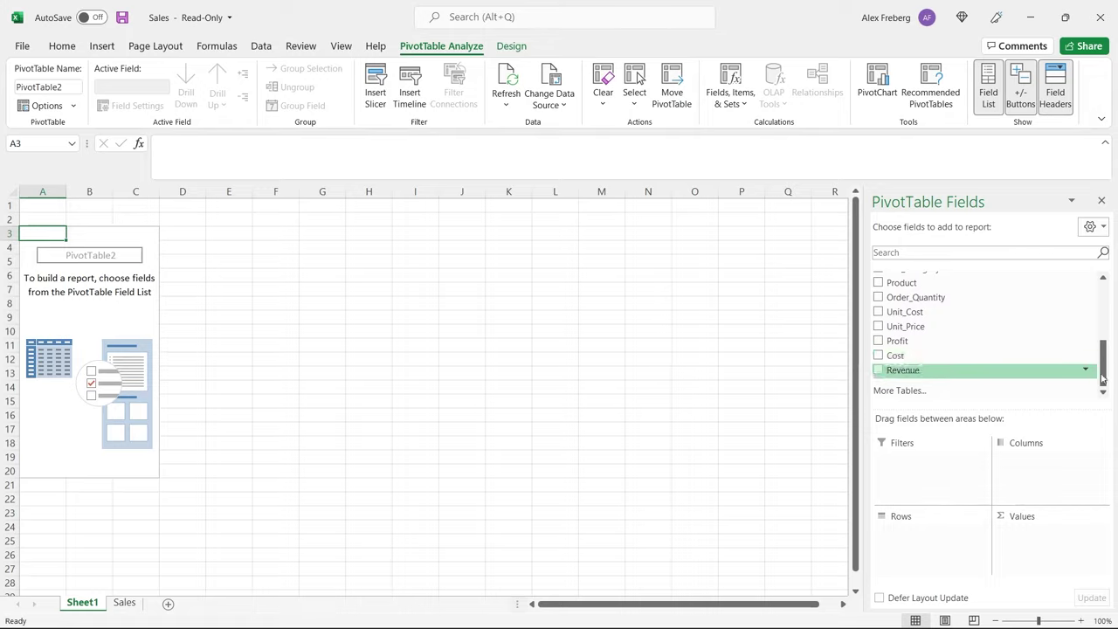
pyautogui.moveTo(1105, 371); pyautogui.dragTo(1105, 344)
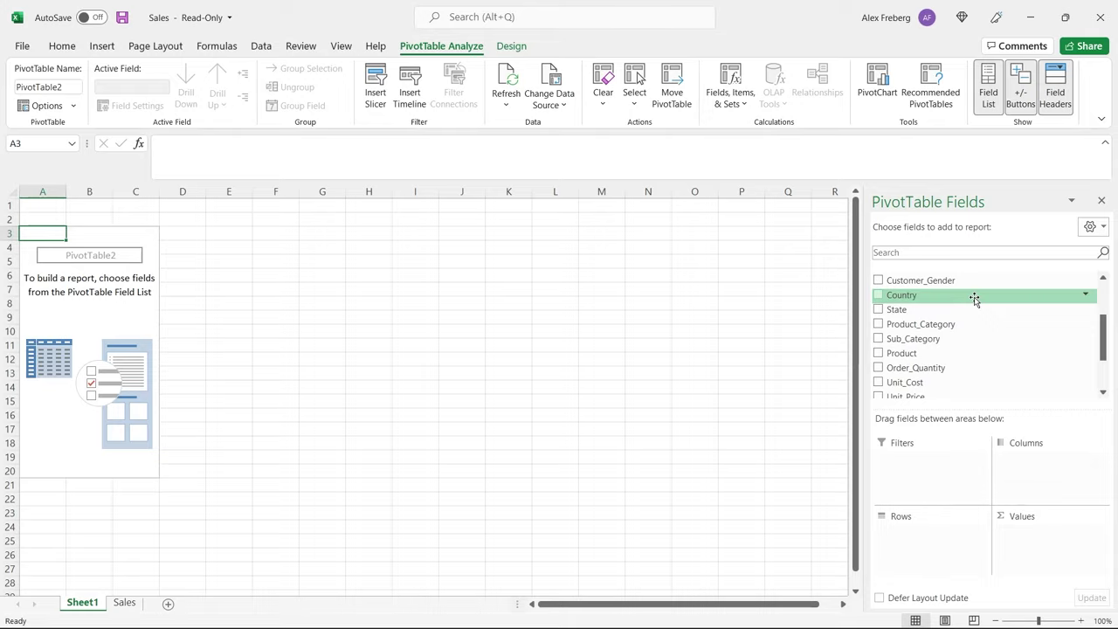
pyautogui.moveTo(974, 299); pyautogui.dragTo(935, 537)
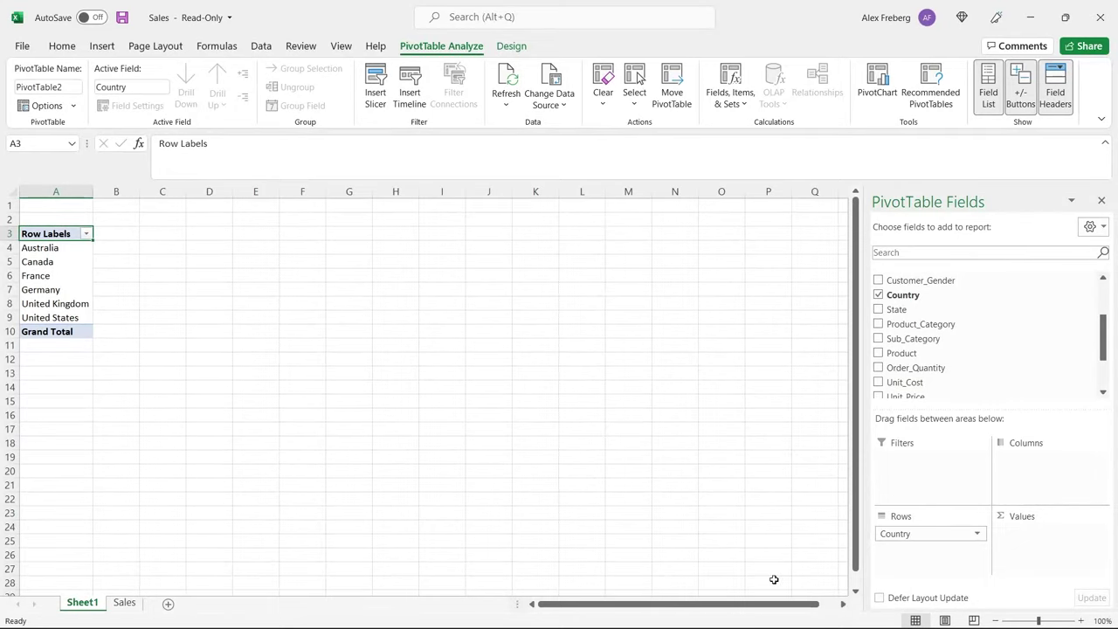
pyautogui.click(1081, 621)
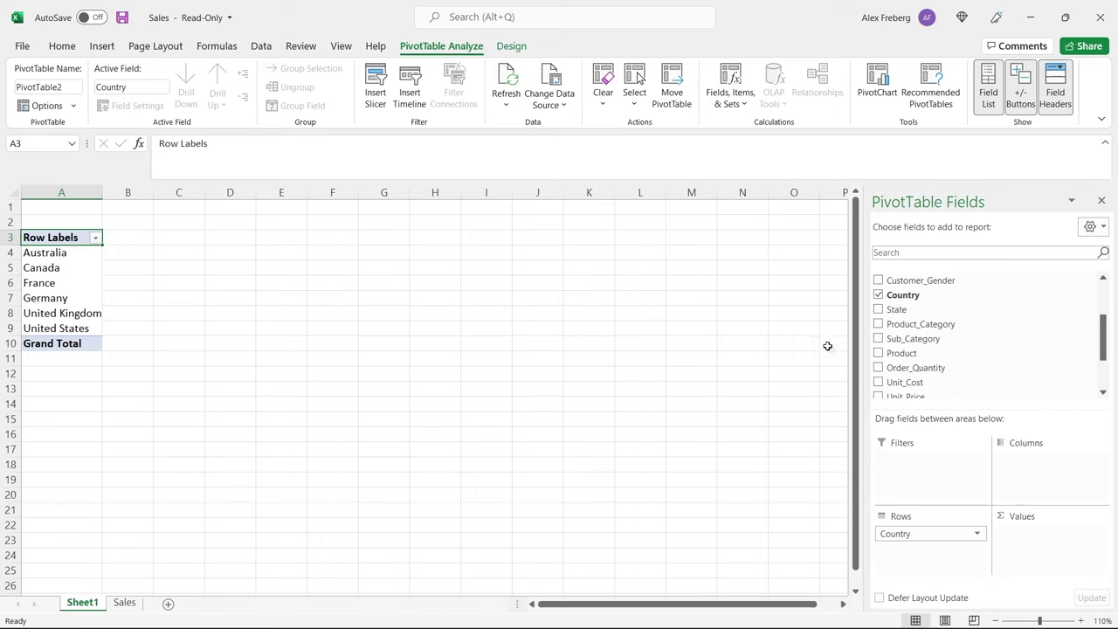
pyautogui.moveTo(72, 254); pyautogui.dragTo(82, 325)
pyautogui.click(142, 312)
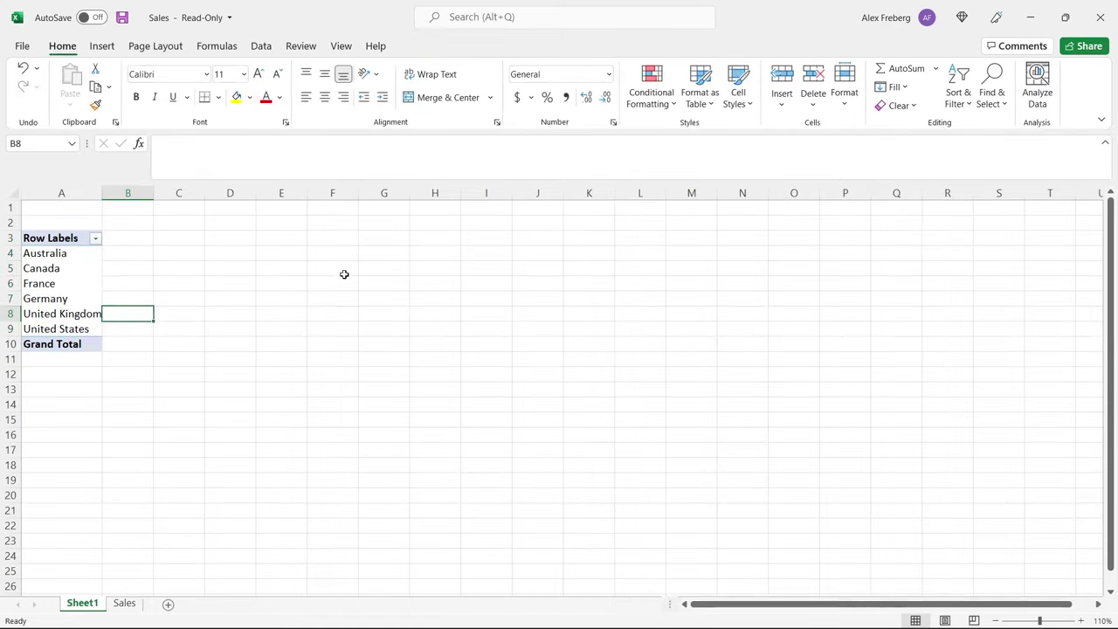
pyautogui.click(87, 271)
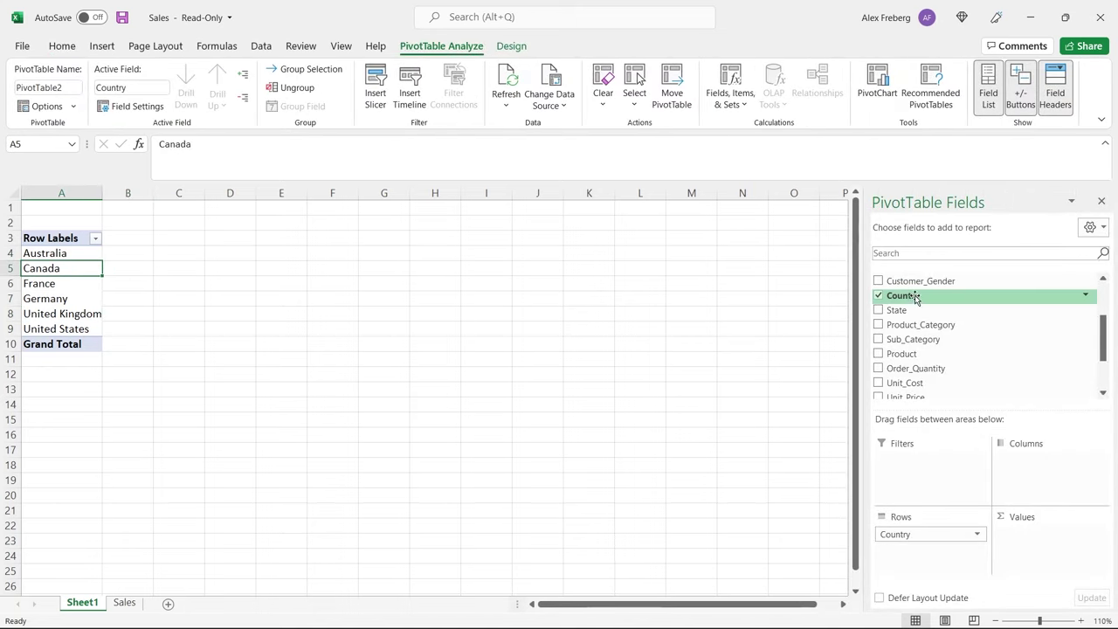
# Nest State beneath Country in Rows, listing regions like New South Wales, Alberta and Alabama
pyautogui.moveTo(919, 310); pyautogui.dragTo(918, 547)
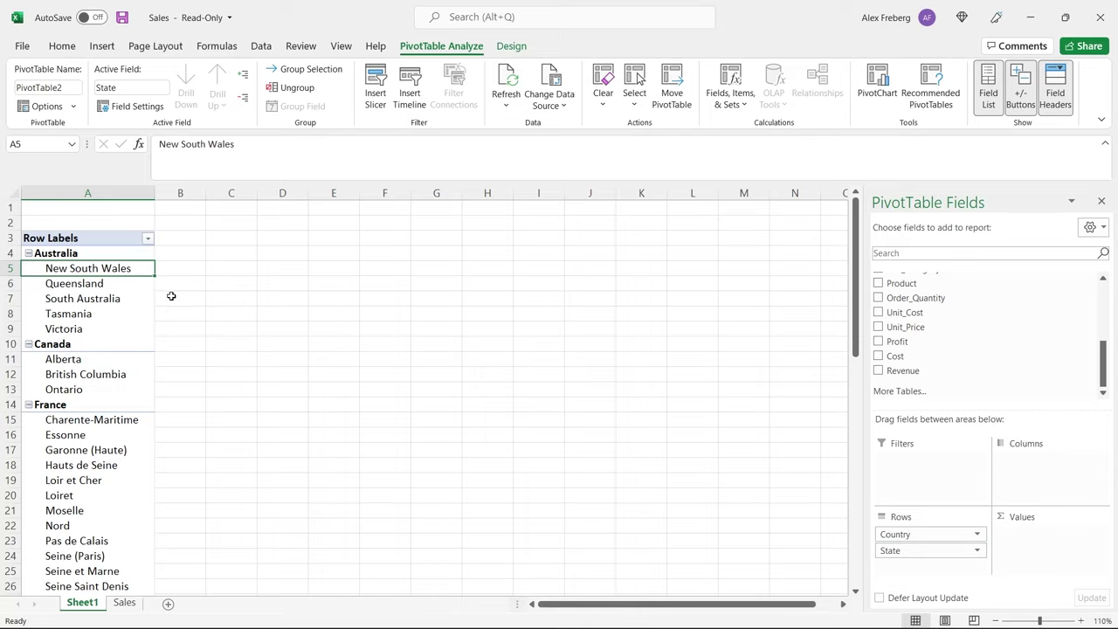
pyautogui.moveTo(858, 264)
pyautogui.mouseDown()
pyautogui.moveTo(857, 504)
pyautogui.moveTo(854, 258)
pyautogui.mouseUp()
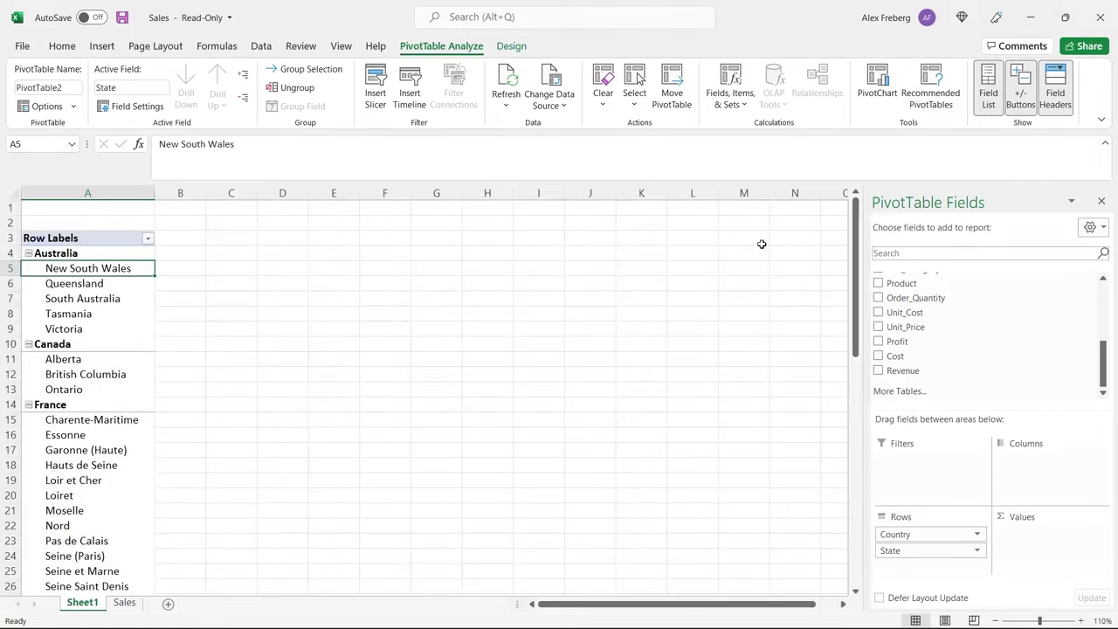
pyautogui.rightClick(96, 253)
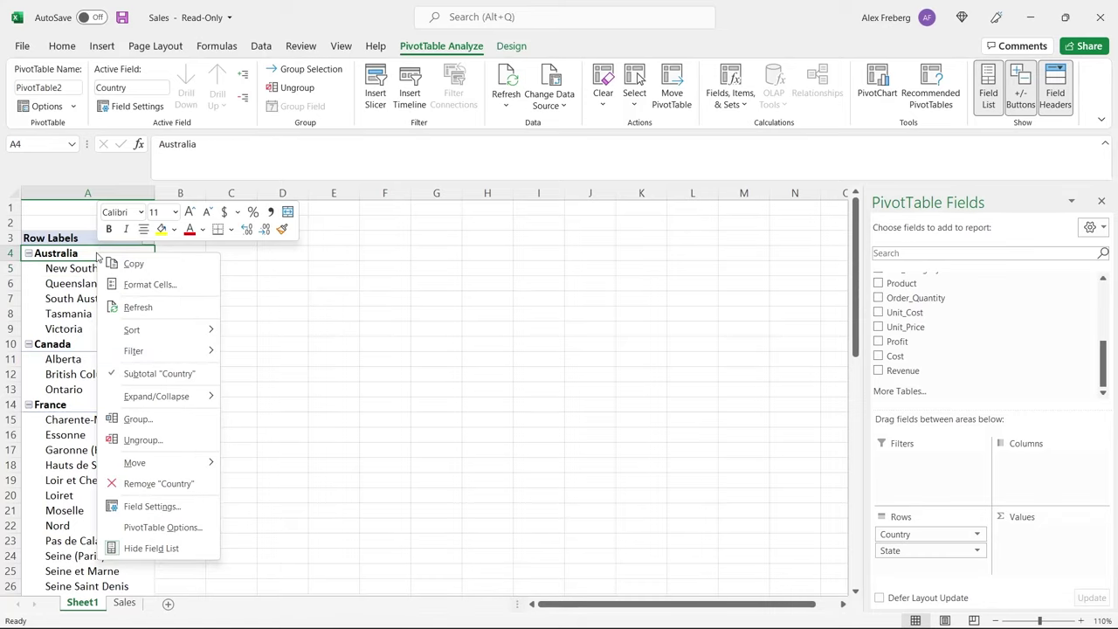
# Collapse the entire Country field, then expand and re-collapse Australia to check its five states
pyautogui.moveTo(193, 406)
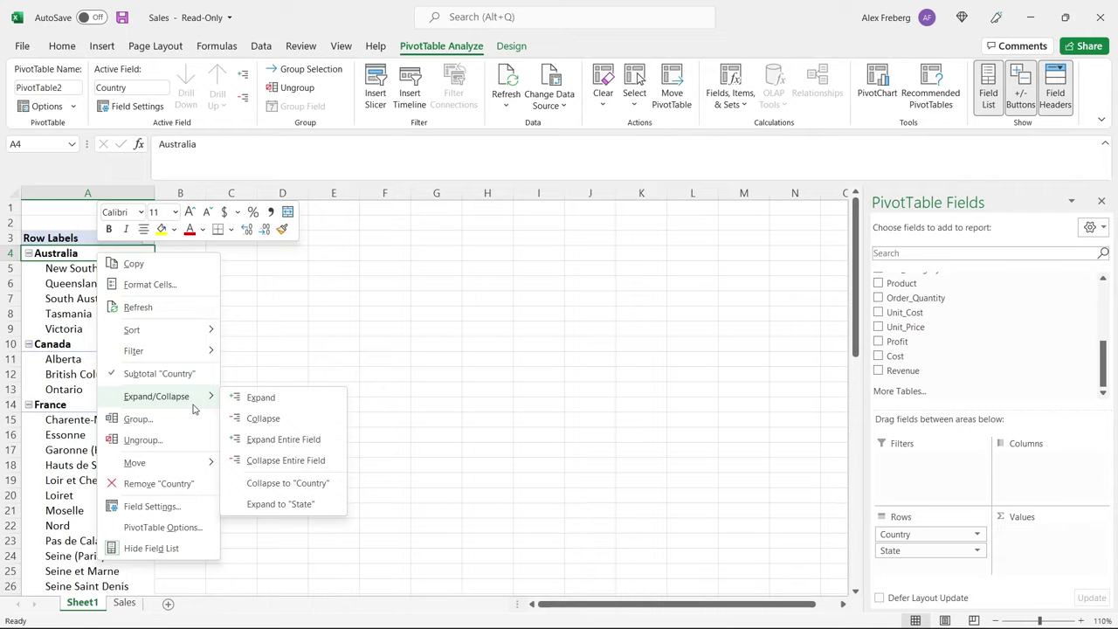
pyautogui.click(285, 460)
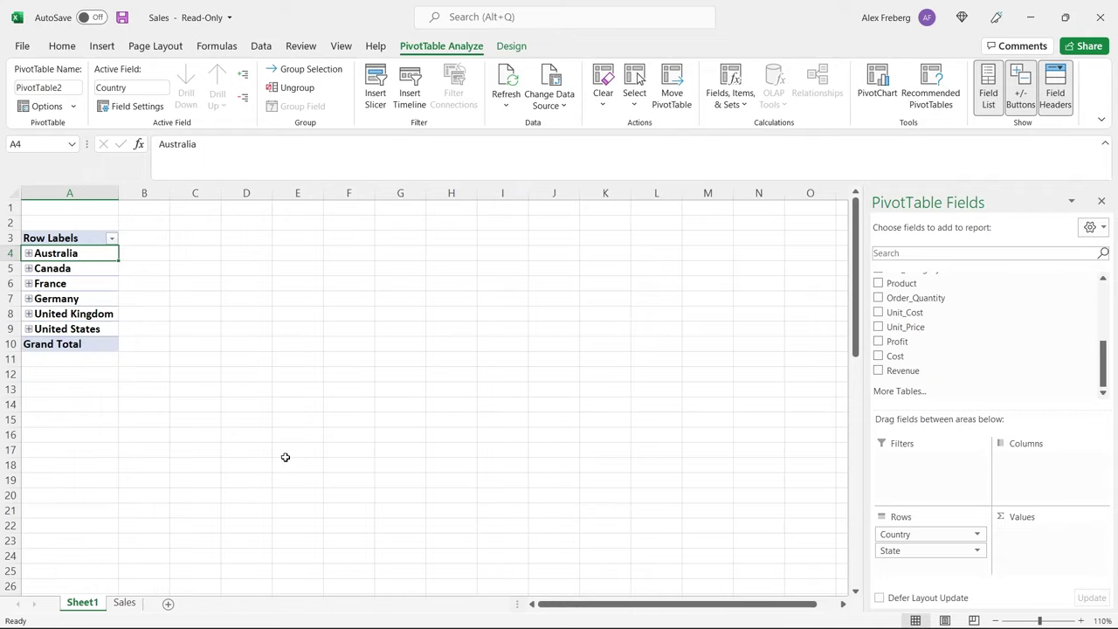
pyautogui.click(28, 253)
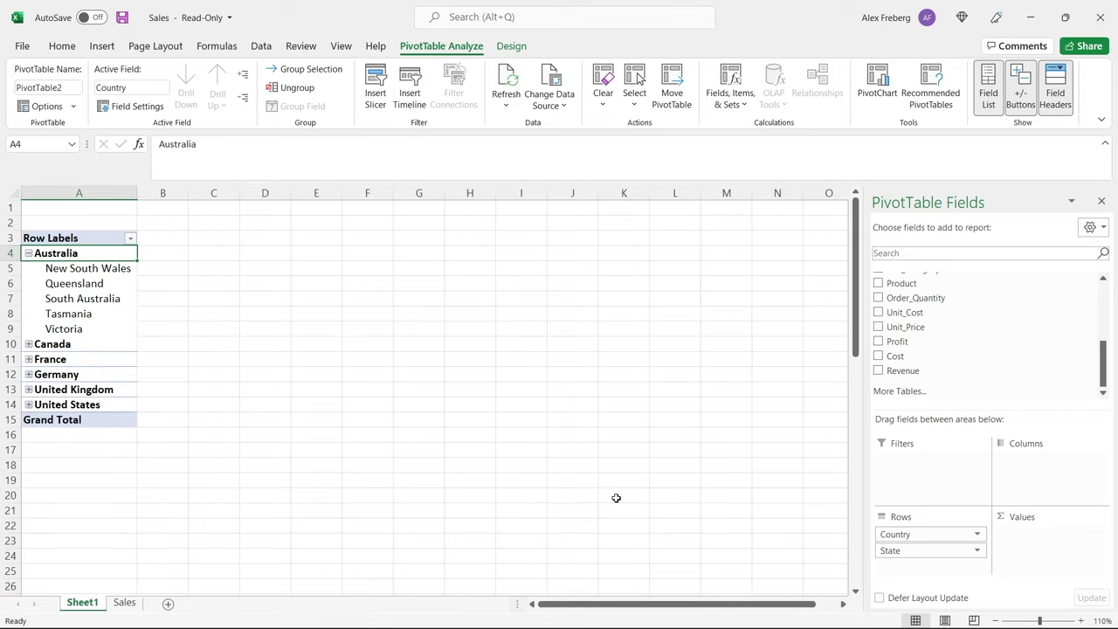
pyautogui.moveTo(104, 269); pyautogui.dragTo(100, 329)
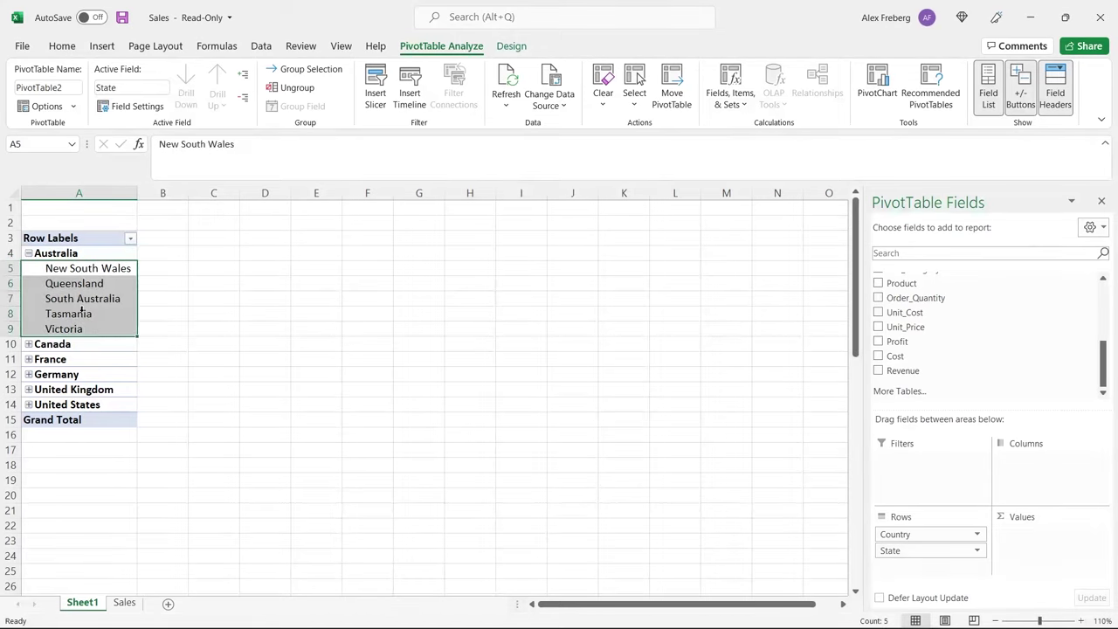
pyautogui.click(29, 253)
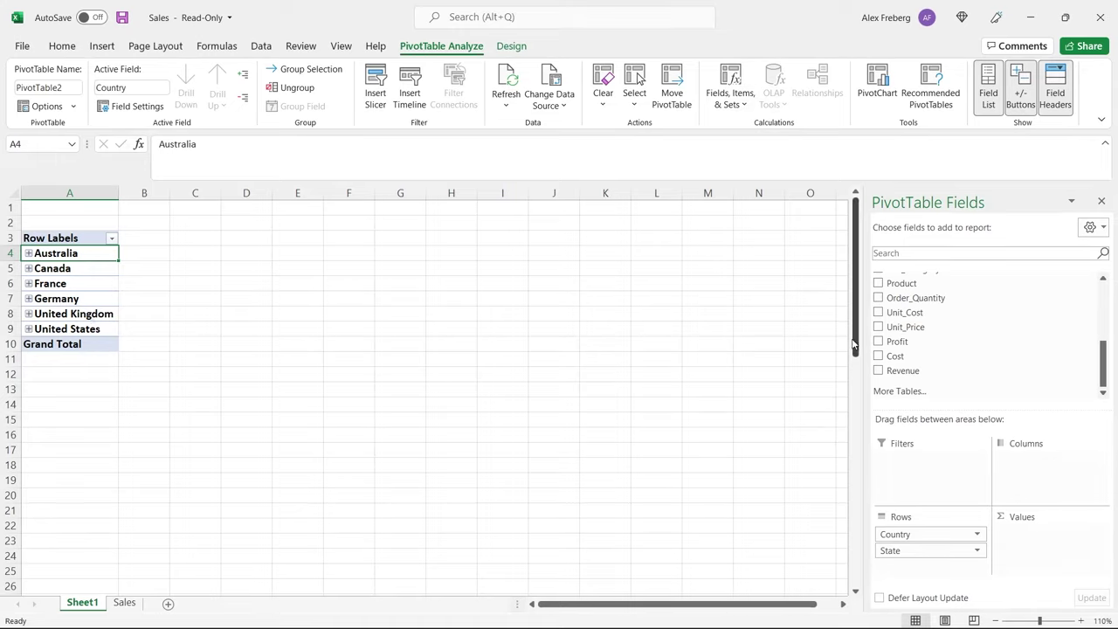
# Add Revenue to the PivotTable values and inspect Australia's per-state revenue
pyautogui.moveTo(927, 370); pyautogui.dragTo(1041, 546)
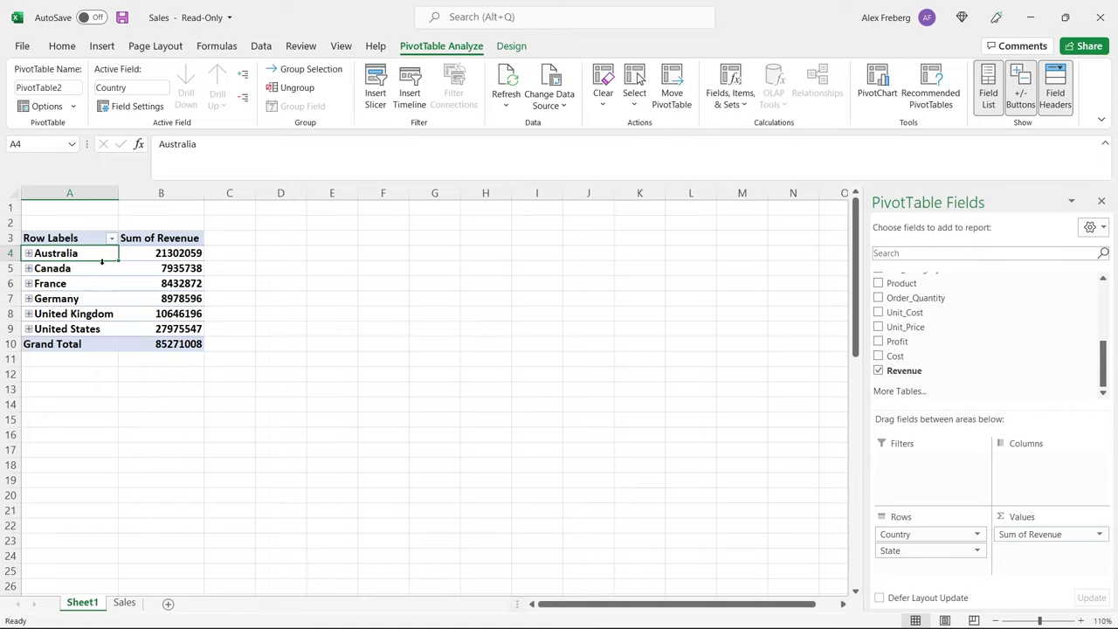
pyautogui.click(29, 254)
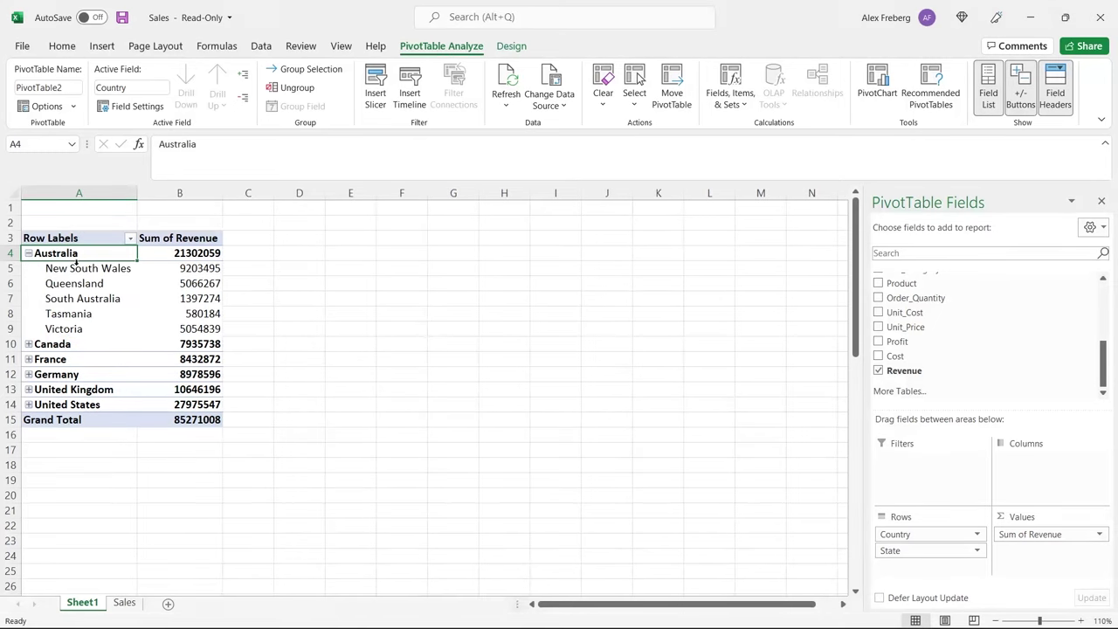
pyautogui.click(181, 270)
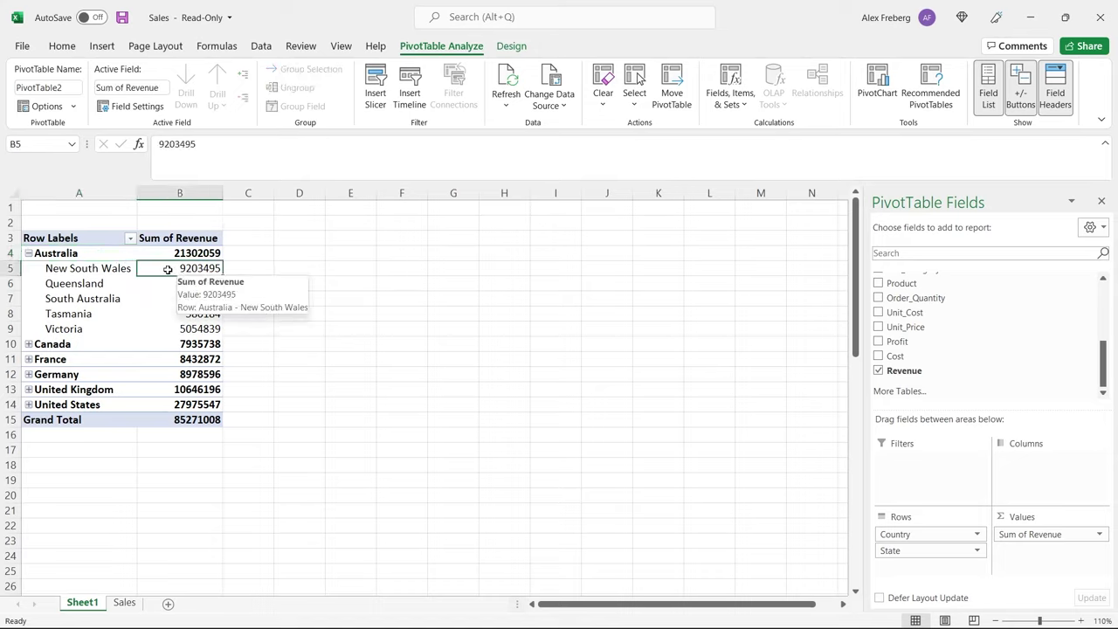
pyautogui.click(100, 283)
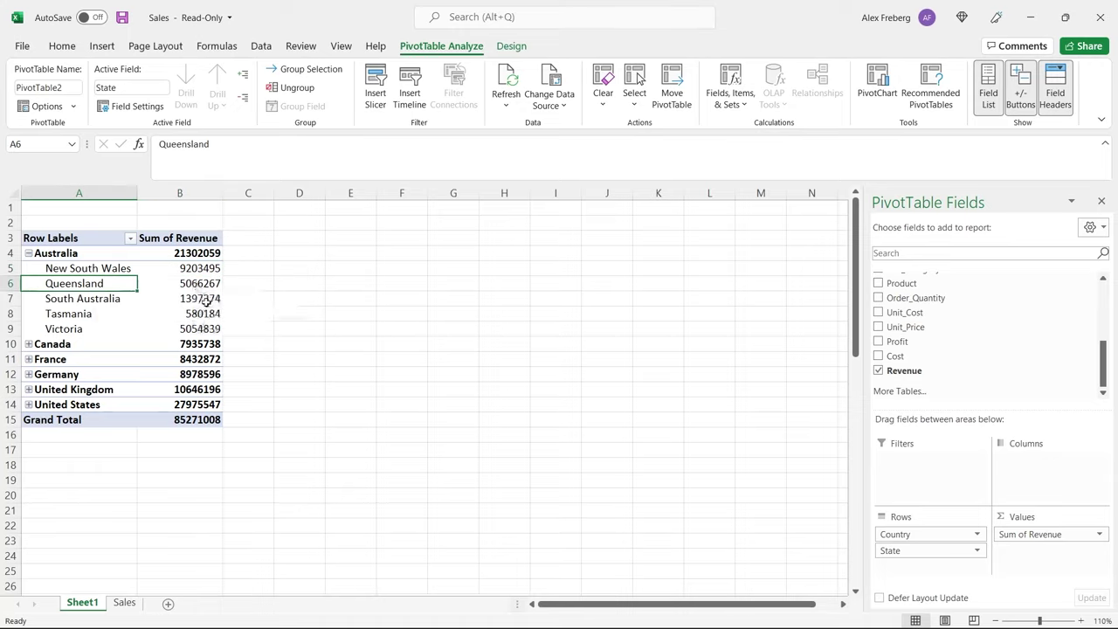
pyautogui.click(88, 297)
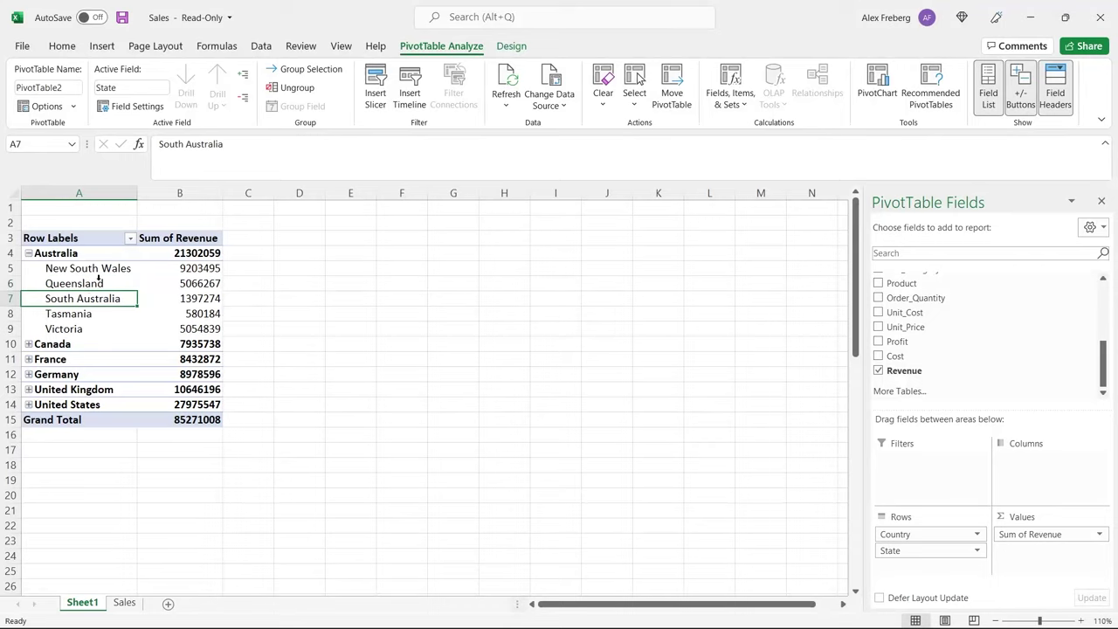
pyautogui.click(29, 253)
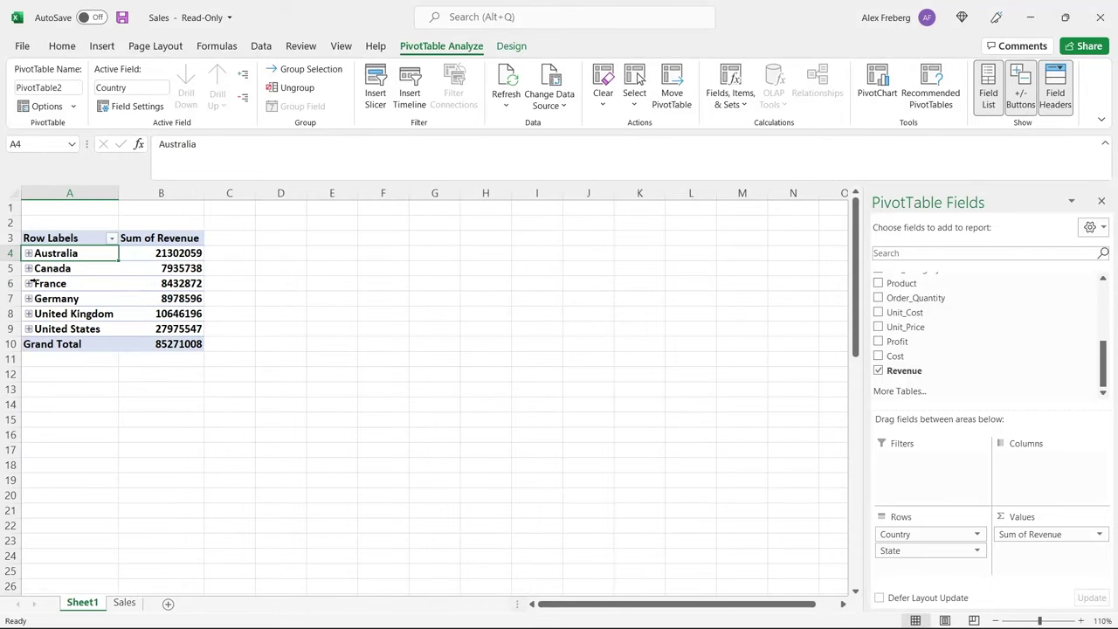
# Re-expand Australia and review New South Wales, Queensland, South Australia, Tasmania and Victoria rows
pyautogui.click(29, 253)
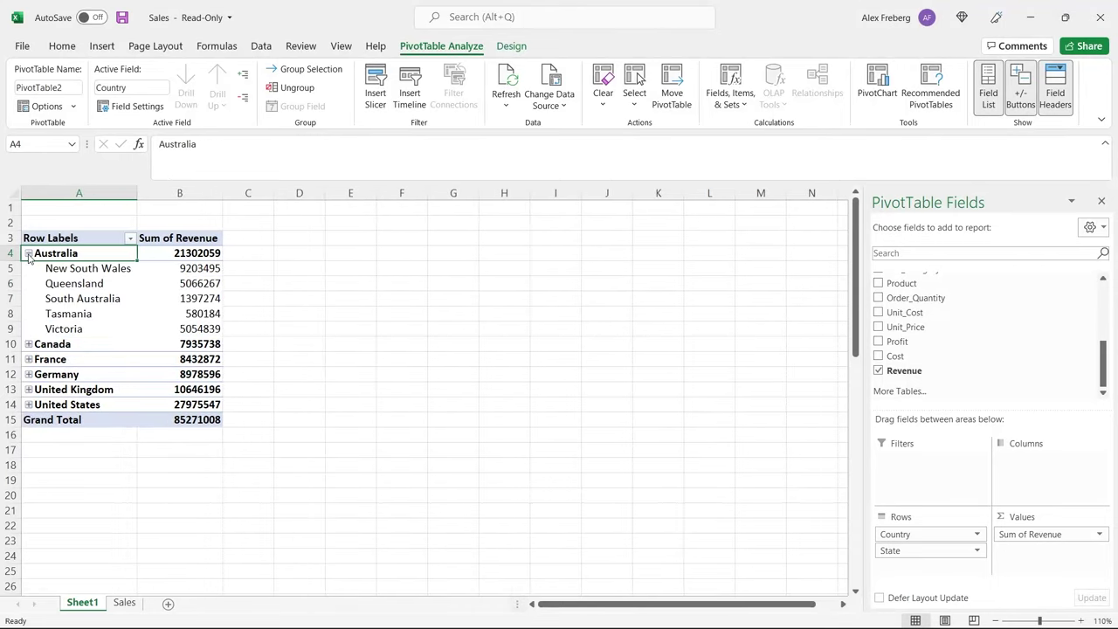
pyautogui.click(67, 270)
pyautogui.click(72, 283)
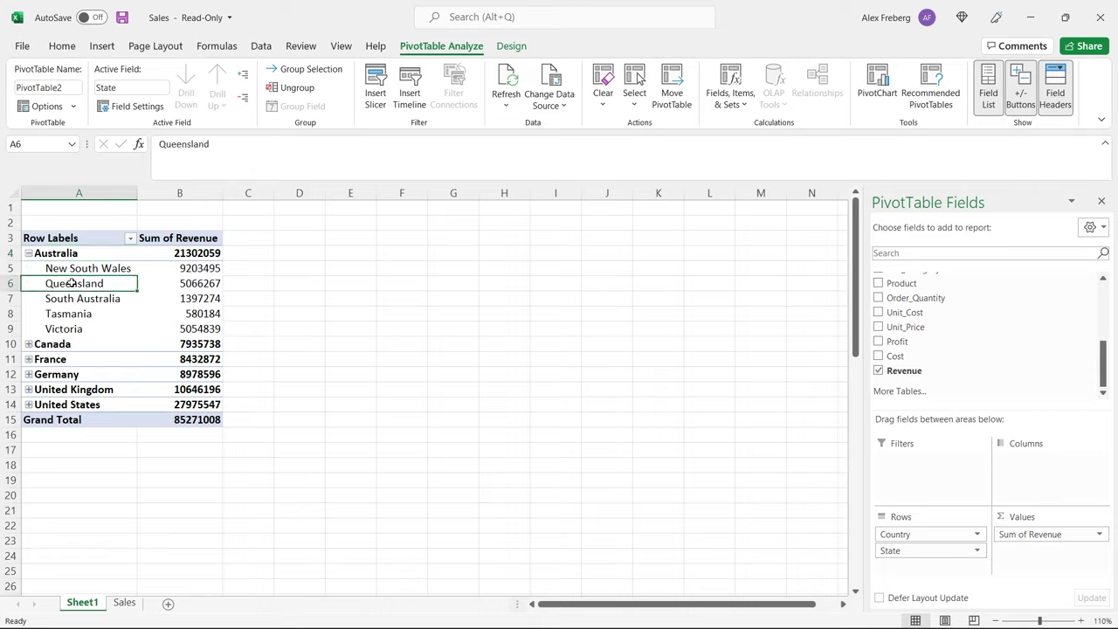
pyautogui.click(79, 298)
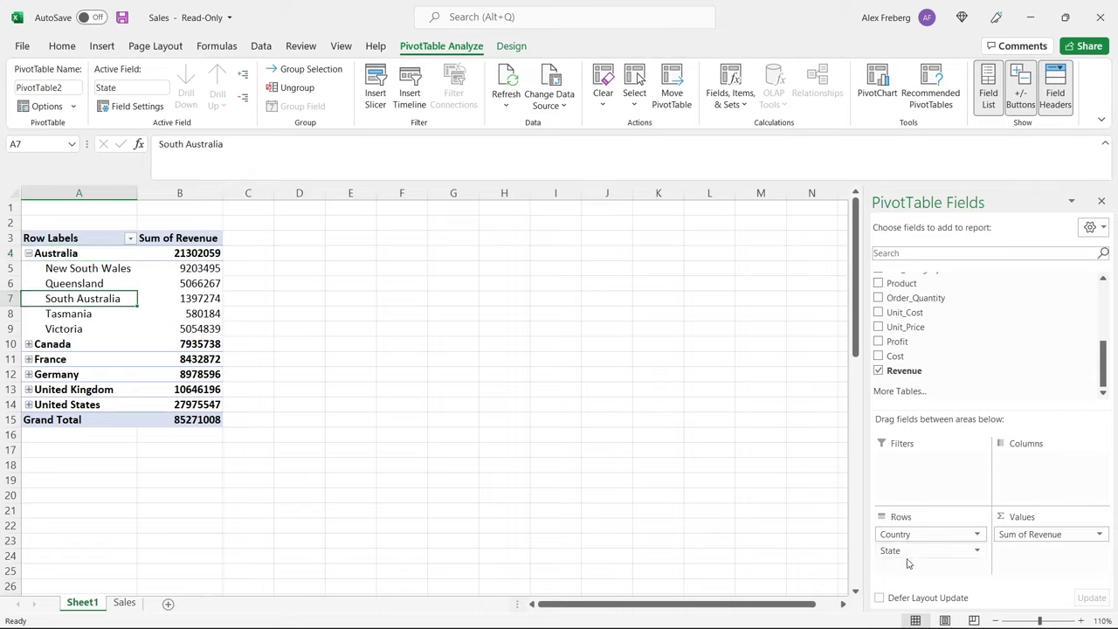
pyautogui.click(106, 314)
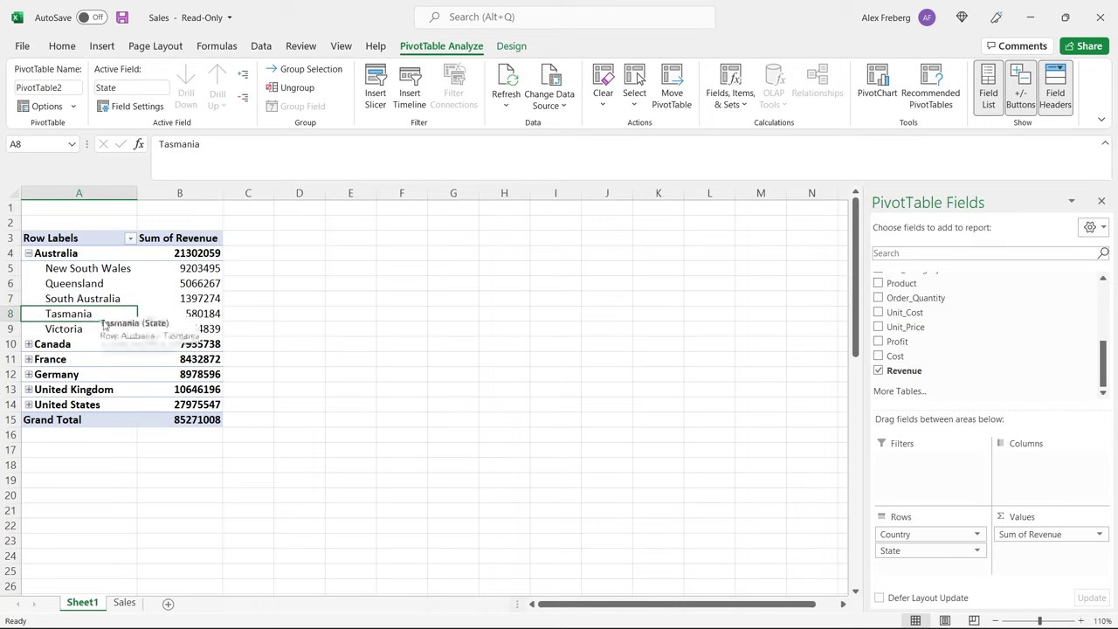
pyautogui.click(95, 330)
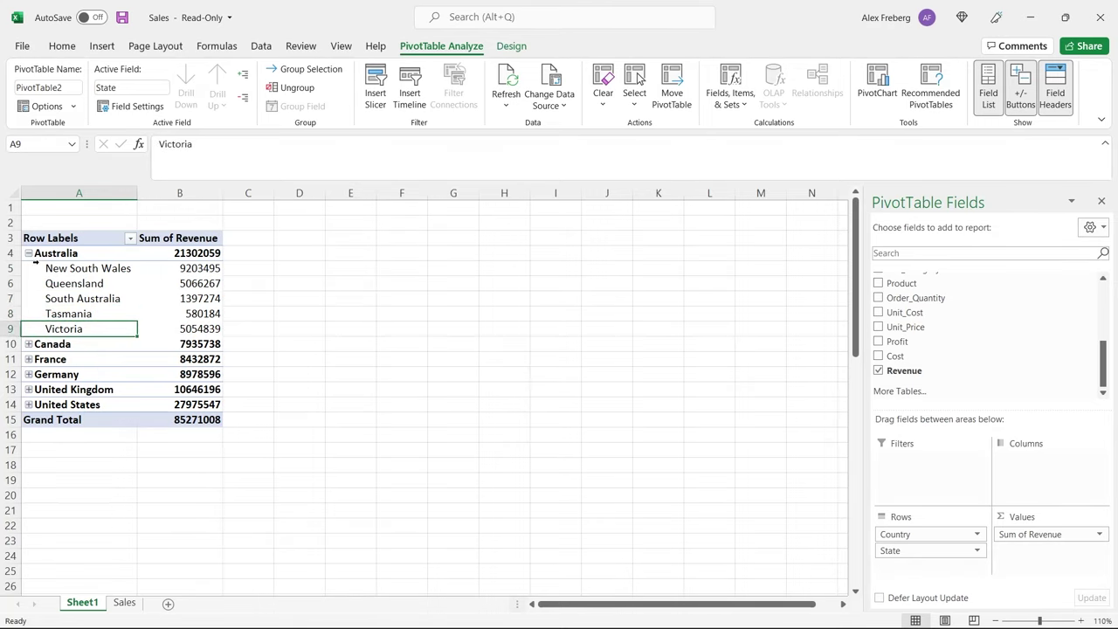
pyautogui.click(29, 253)
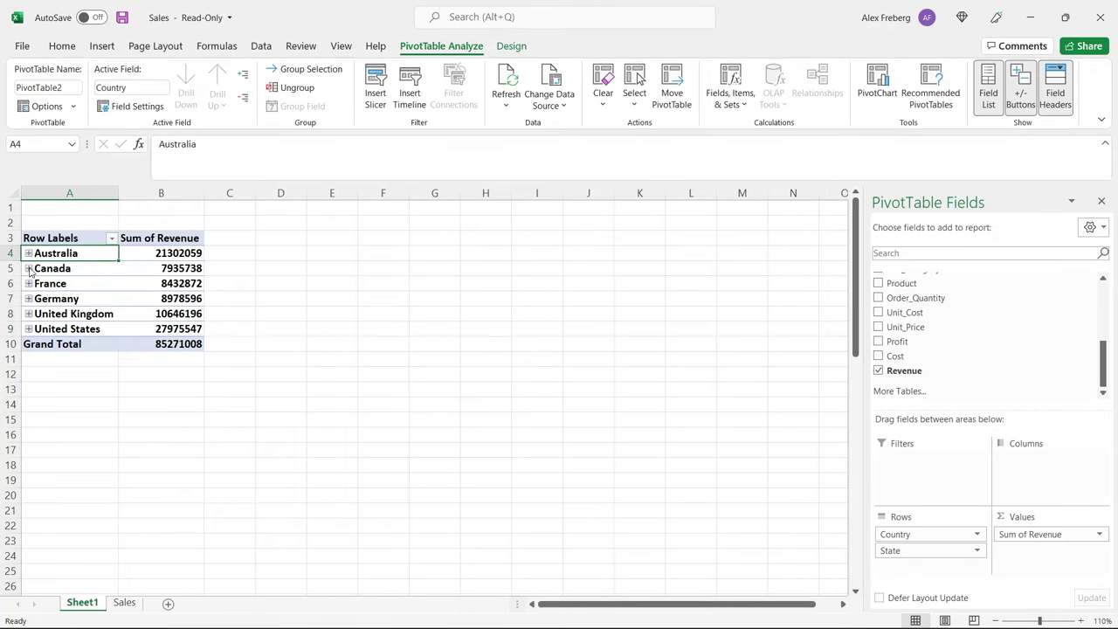
# Expand and collapse Canada and France, then select the revenue values down to the 85271008 Grand Total
pyautogui.click(29, 269)
pyautogui.click(29, 330)
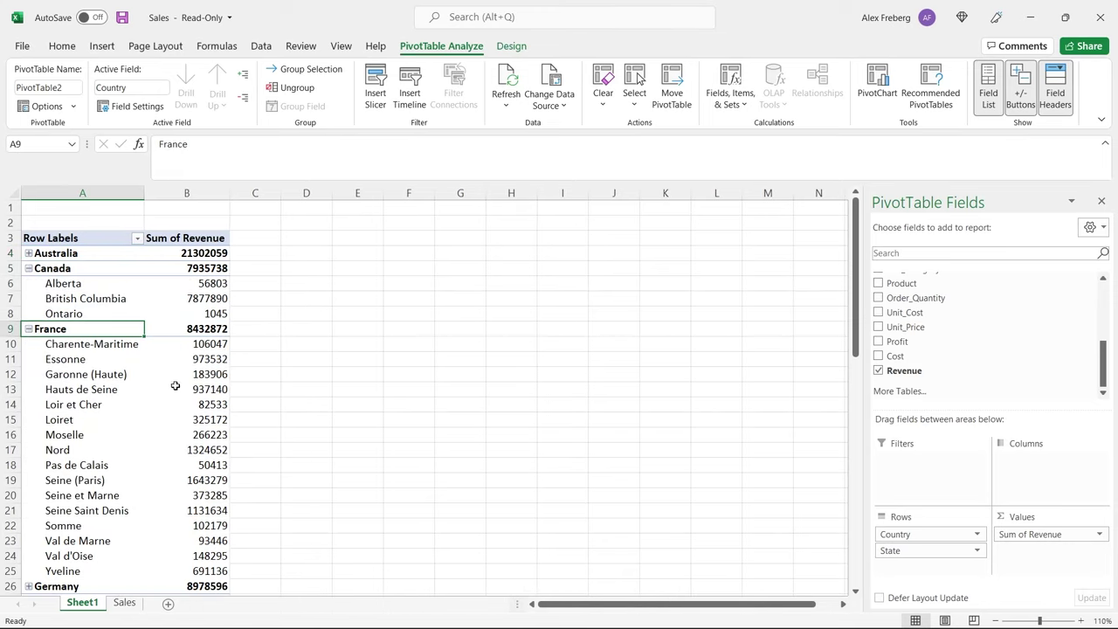
pyautogui.click(29, 330)
pyautogui.click(29, 269)
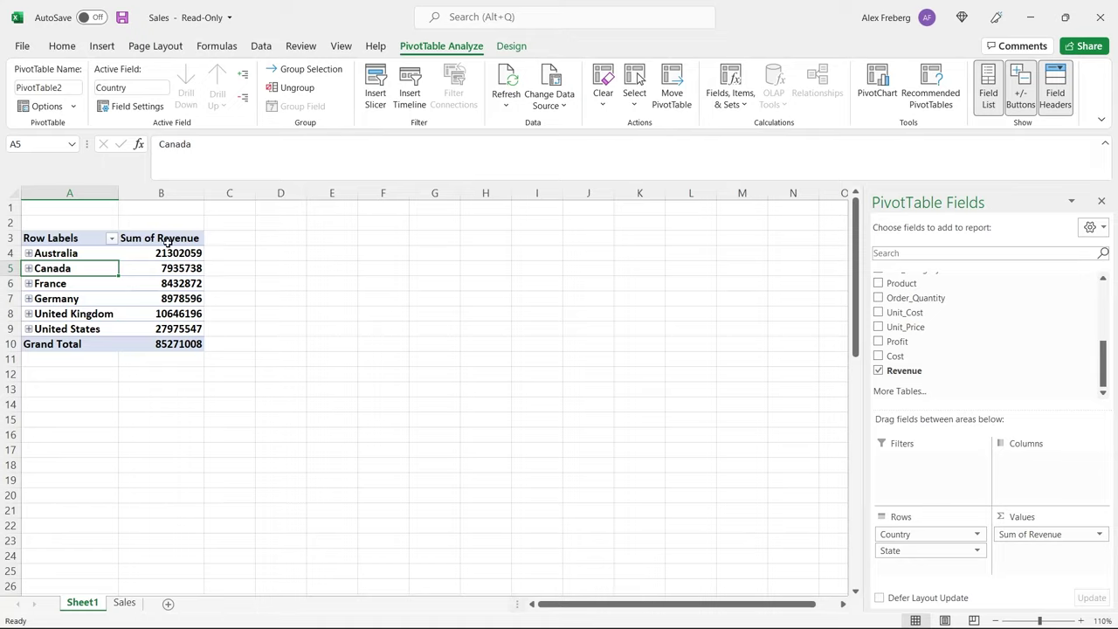
pyautogui.moveTo(159, 253)
pyautogui.moveTo(178, 254); pyautogui.dragTo(179, 344)
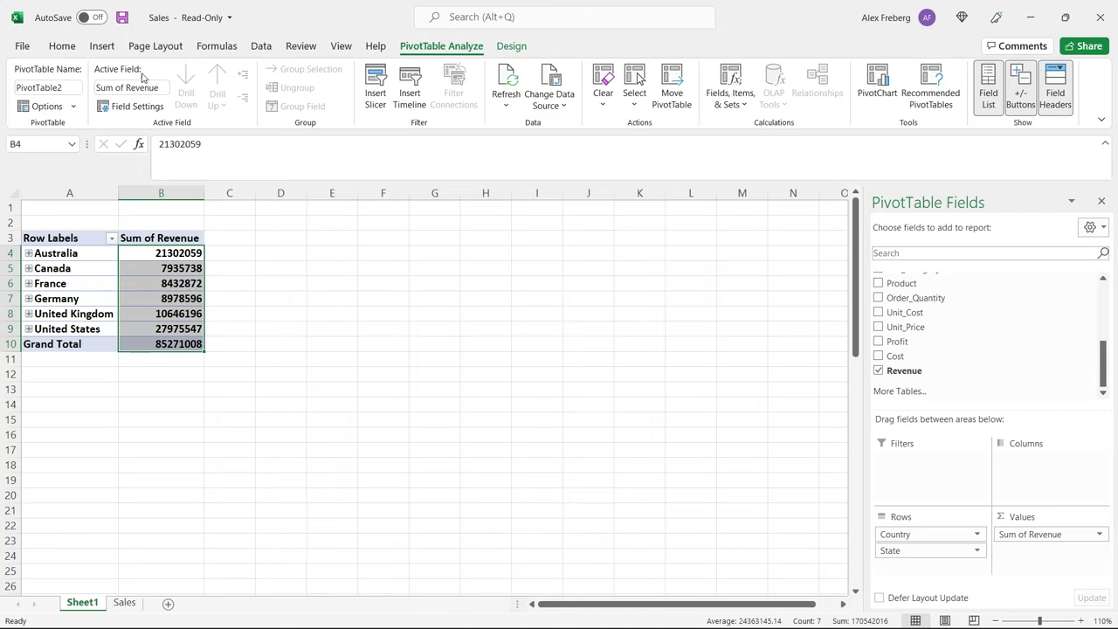
# Format the selected revenue totals as Currency and remove both decimal places
pyautogui.click(62, 45)
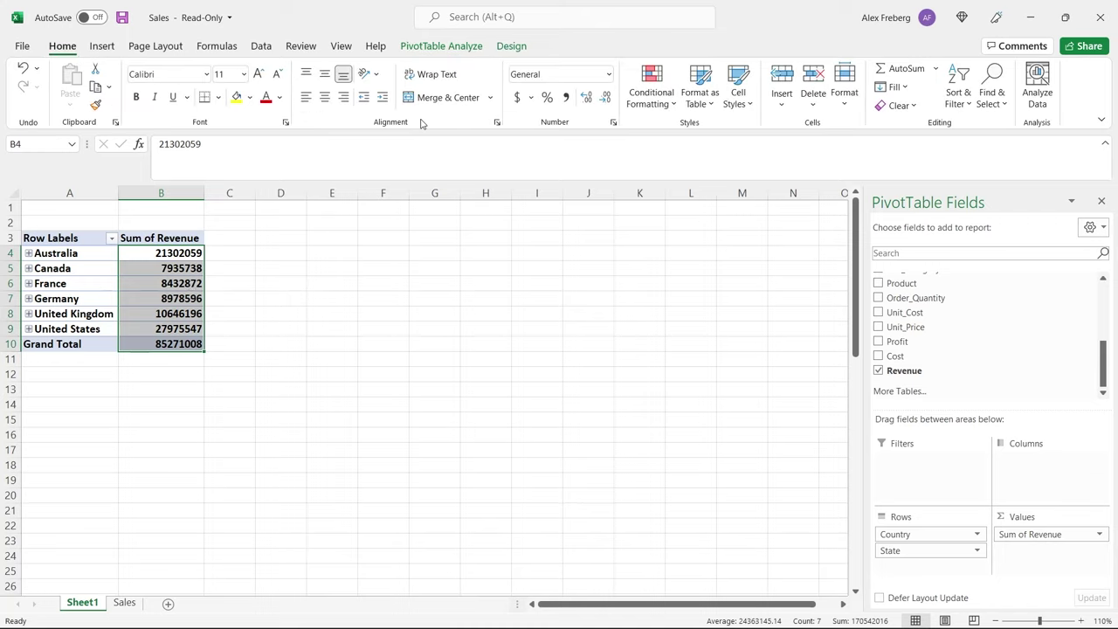
pyautogui.click(609, 75)
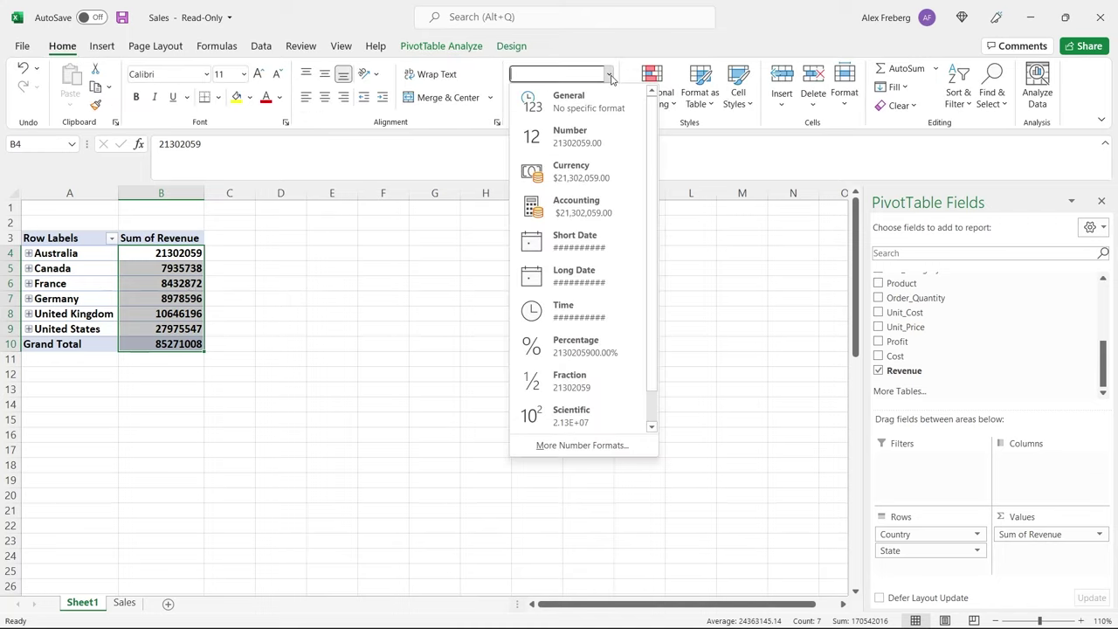
pyautogui.click(599, 177)
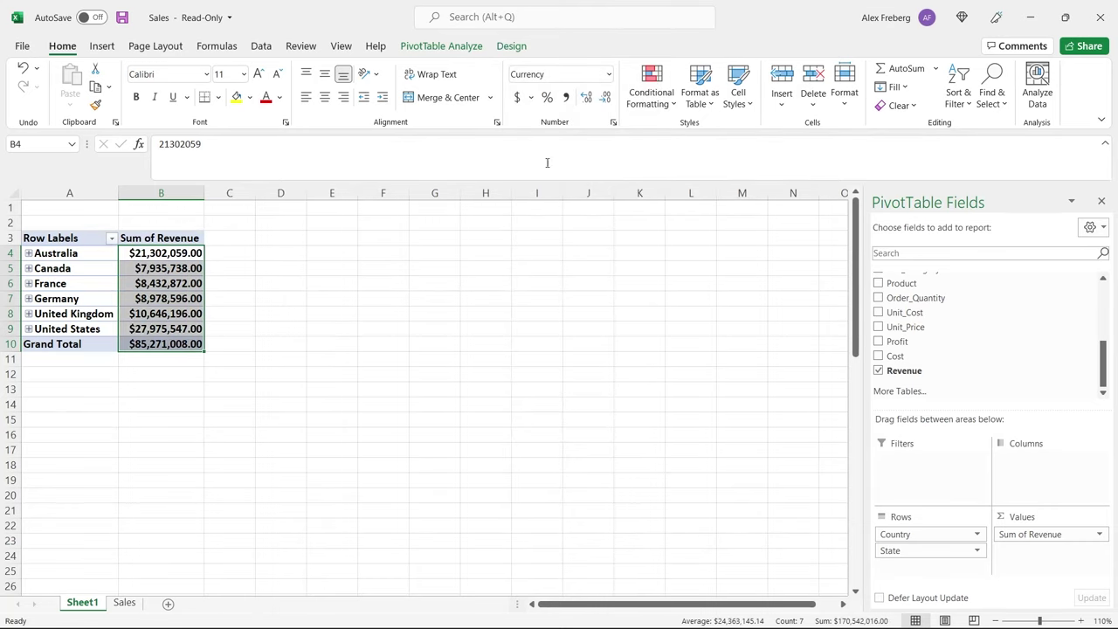
pyautogui.click(605, 100)
pyautogui.click(606, 100)
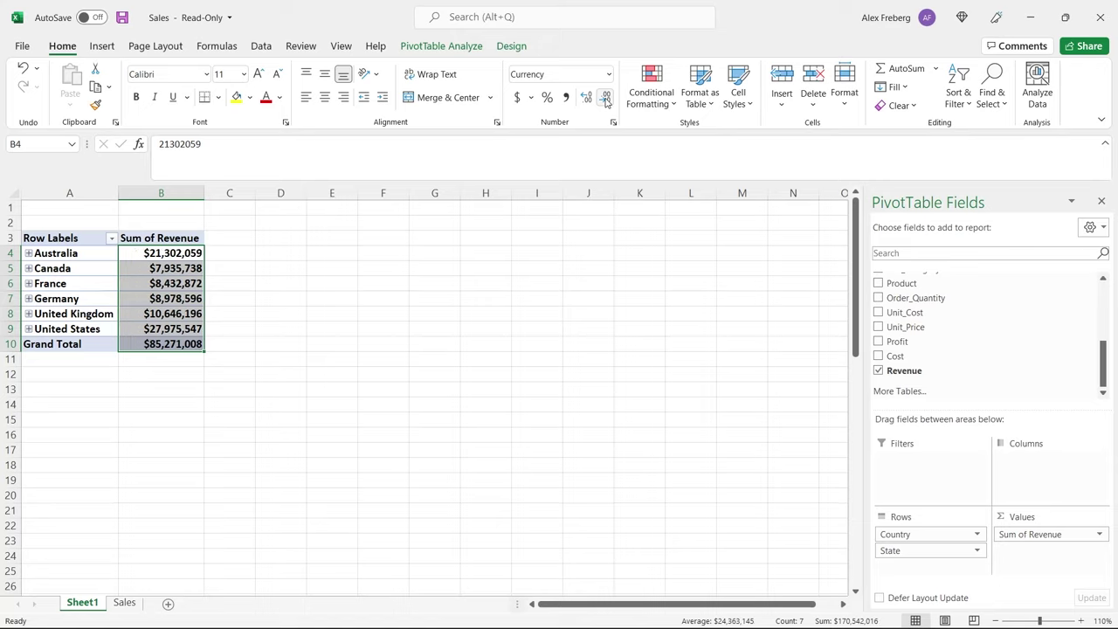
# Reselect Canada's revenue and look at the currency symbol list without changing it
pyautogui.click(247, 301)
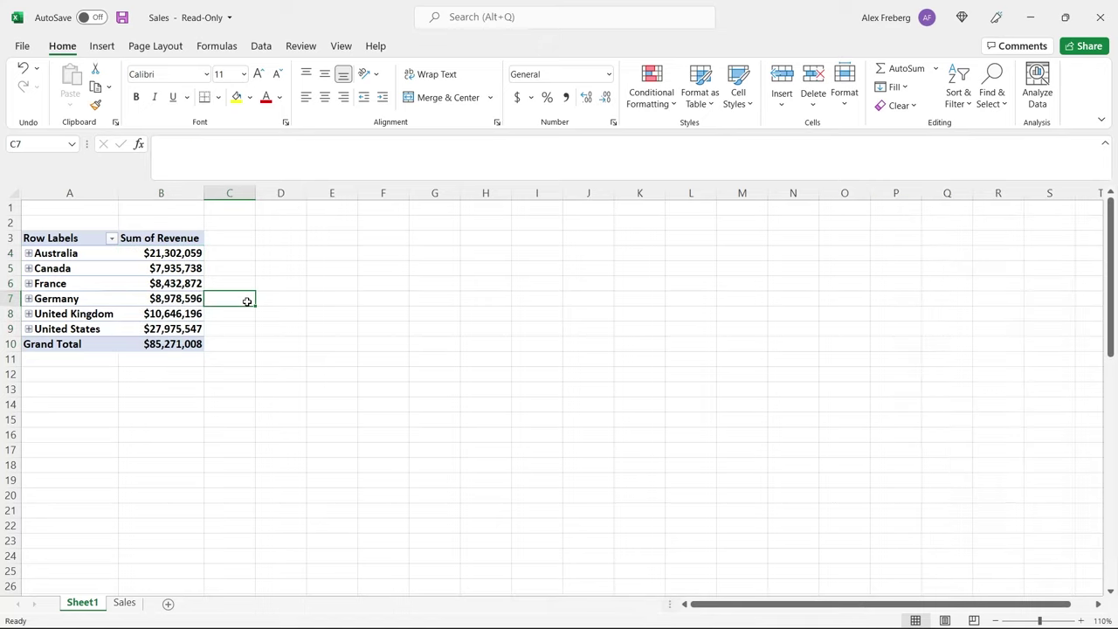
pyautogui.click(181, 270)
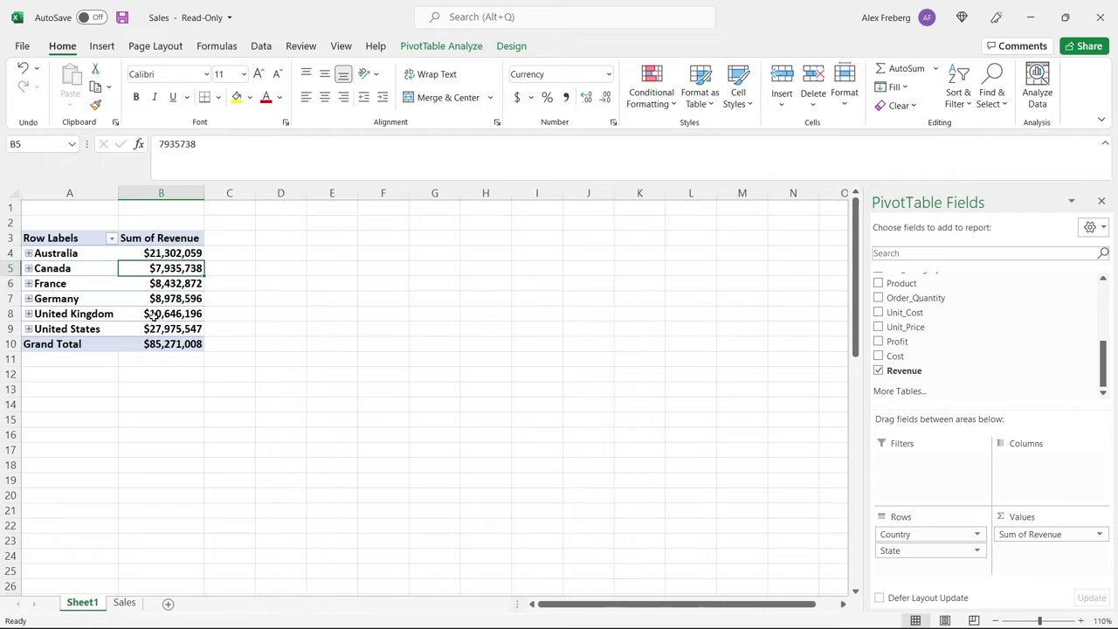
pyautogui.moveTo(153, 329)
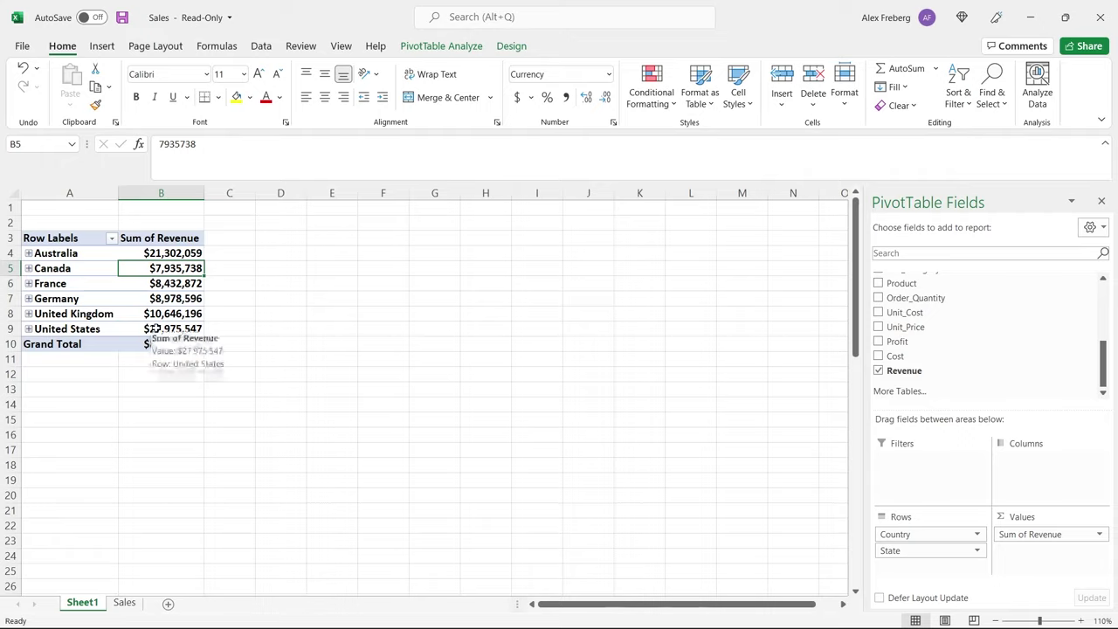
pyautogui.click(530, 98)
pyautogui.click(530, 98)
# Open Value Field Settings for Sum of Revenue and give it the custom name Revenue Per Country
pyautogui.click(1099, 535)
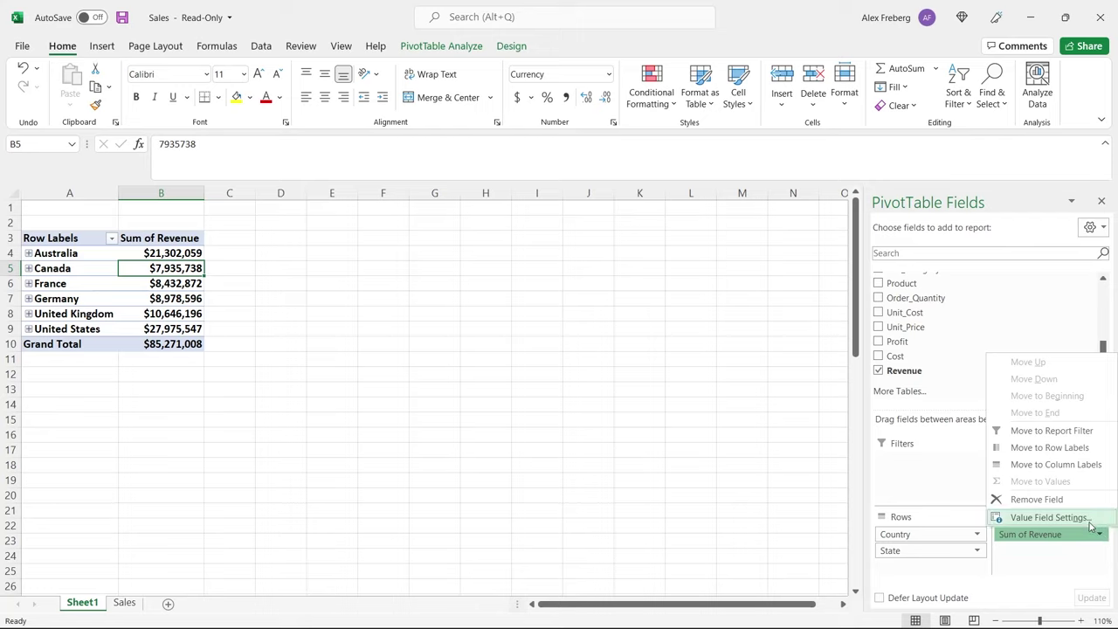
pyautogui.click(1083, 521)
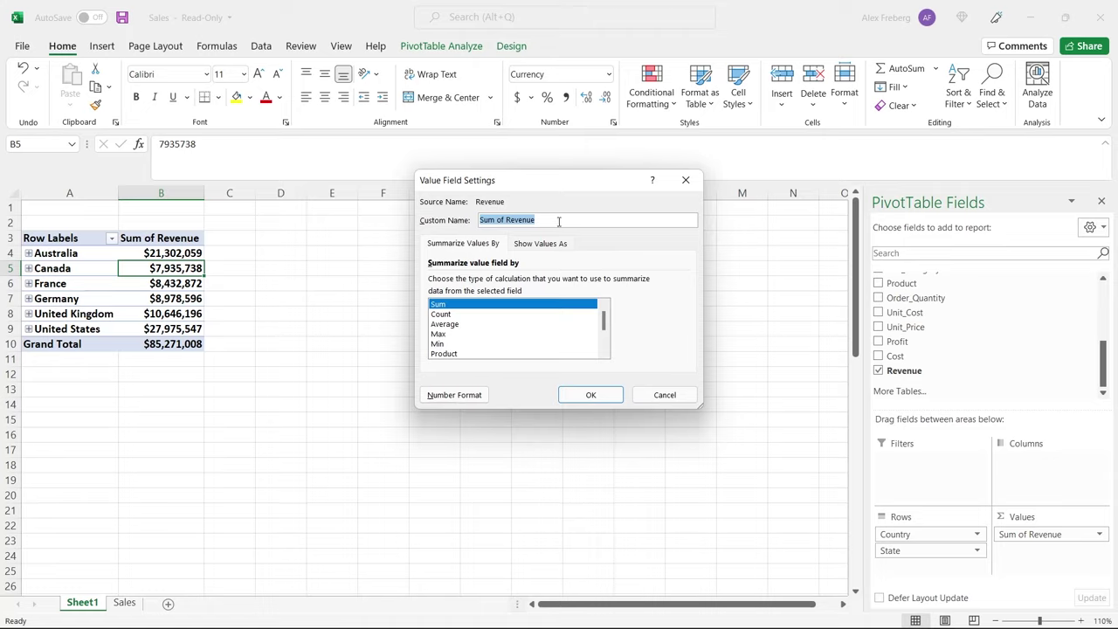
pyautogui.write('Rev')
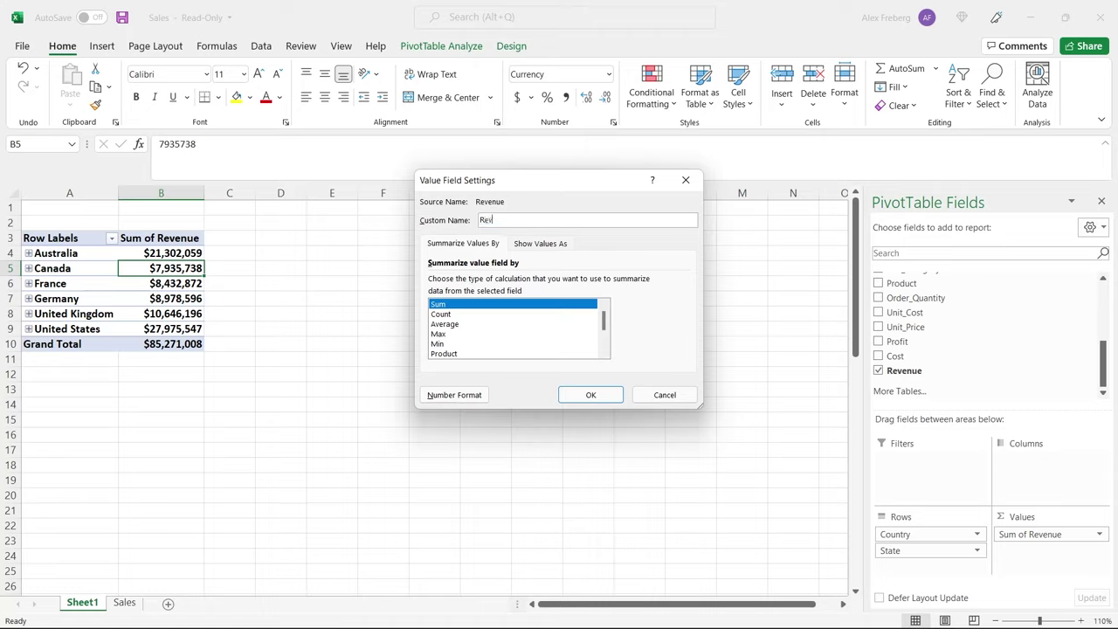
pyautogui.write('n')
pyautogui.write('enu')
pyautogui.scroll(-3, 604, 326)
pyautogui.scroll(3, 605, 326)
pyautogui.scroll(-2, 604, 323)
pyautogui.scroll(2, 605, 323)
pyautogui.moveTo(605, 323)
pyautogui.mouseDown()
pyautogui.moveTo(606, 339)
pyautogui.moveTo(609, 316)
pyautogui.mouseUp()
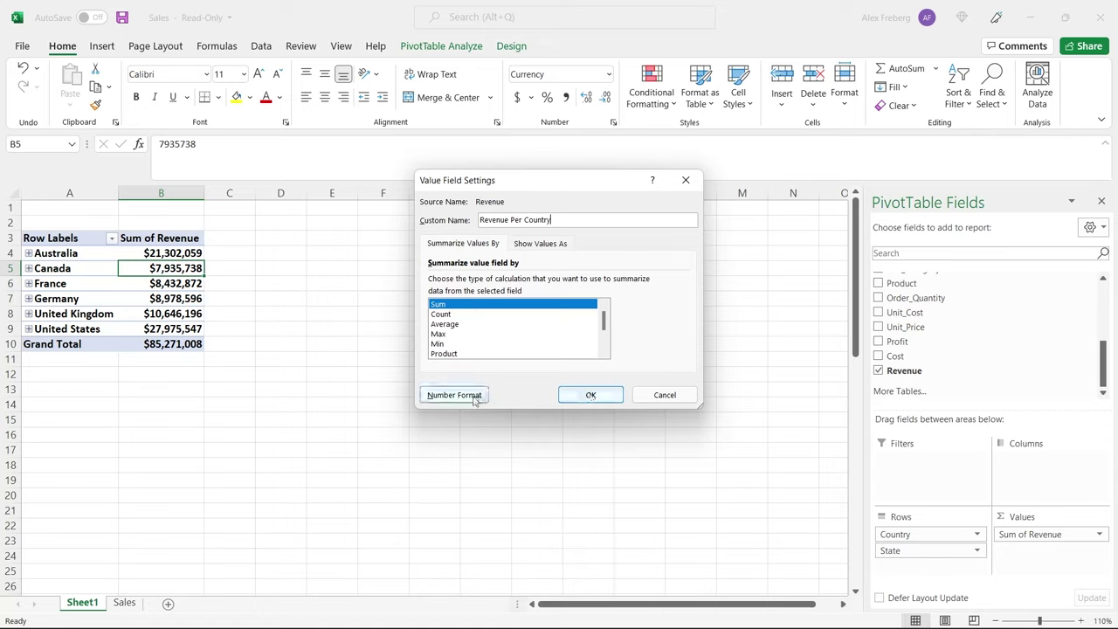
# Show the values as % of Grand Total and apply the settings
pyautogui.click(559, 245)
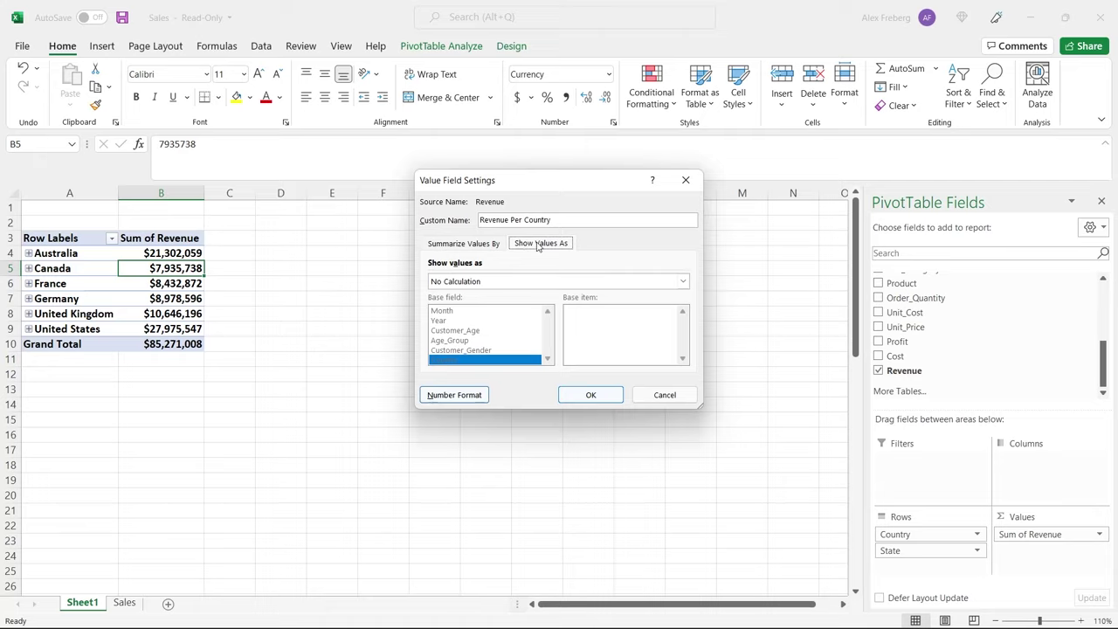
pyautogui.click(543, 287)
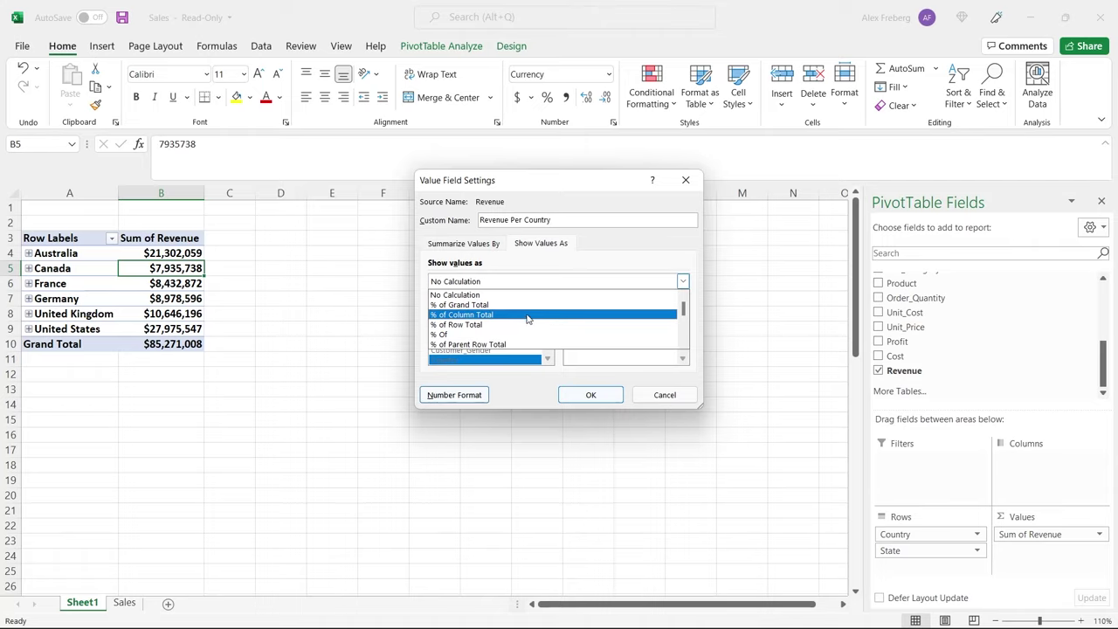
pyautogui.click(534, 305)
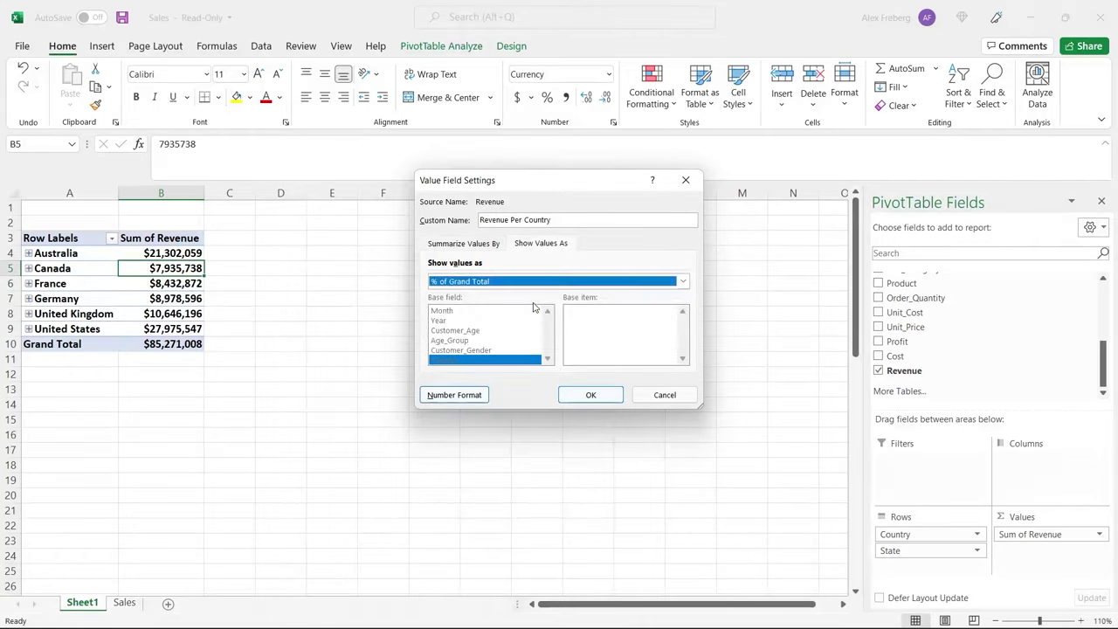
pyautogui.click(590, 395)
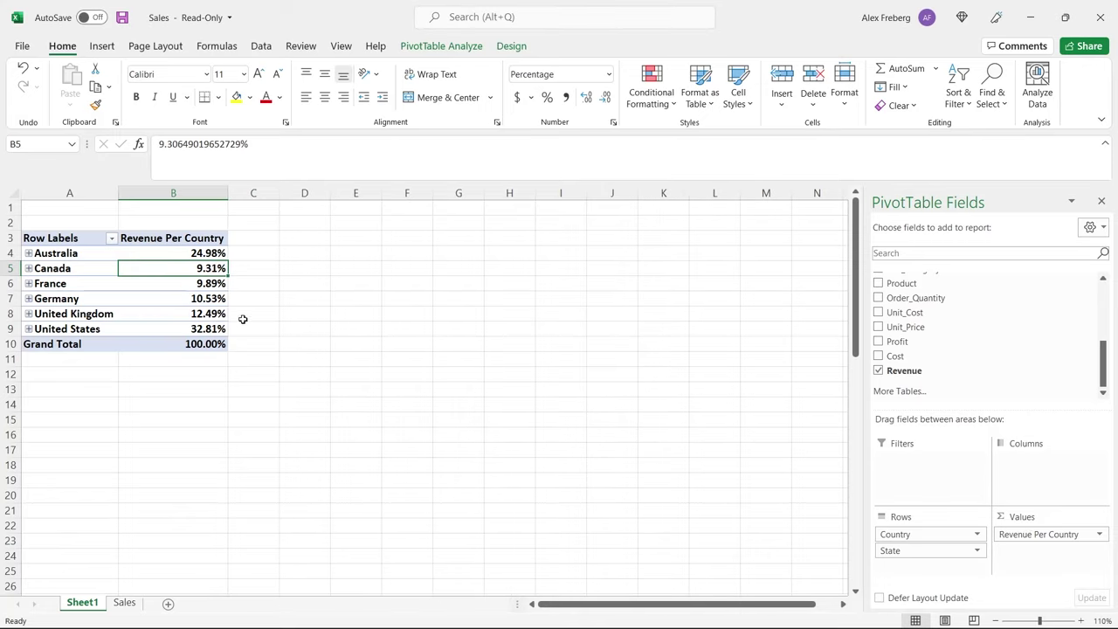
# Review the country percentages, then bring up the context menu on Australia's 24.98% value
pyautogui.click(162, 329)
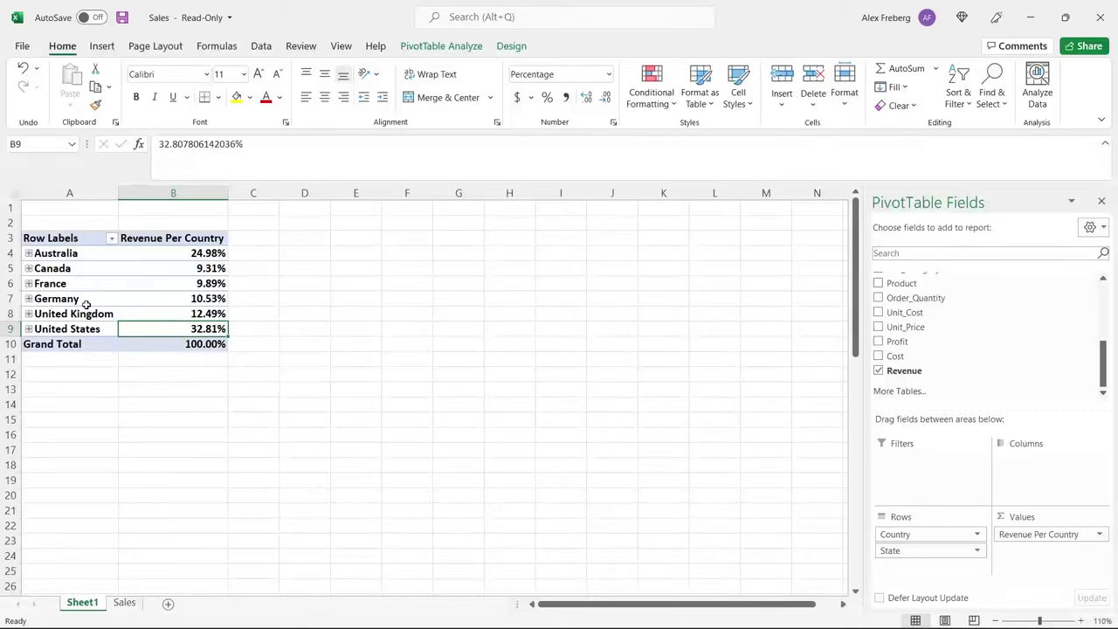
pyautogui.click(91, 328)
pyautogui.moveTo(91, 328); pyautogui.dragTo(92, 254)
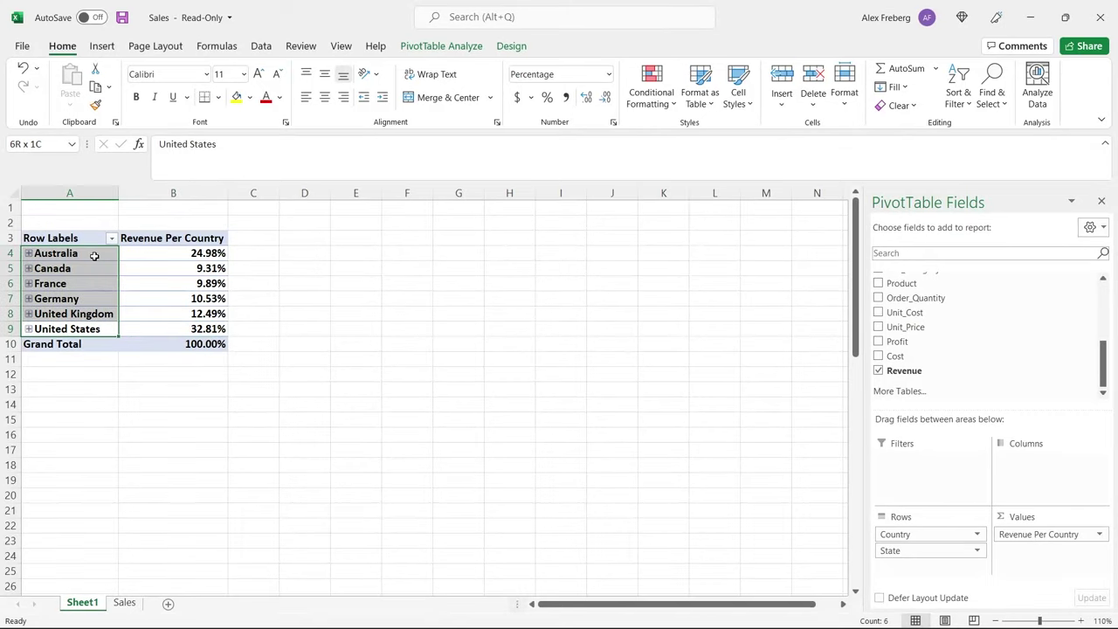
pyautogui.click(162, 252)
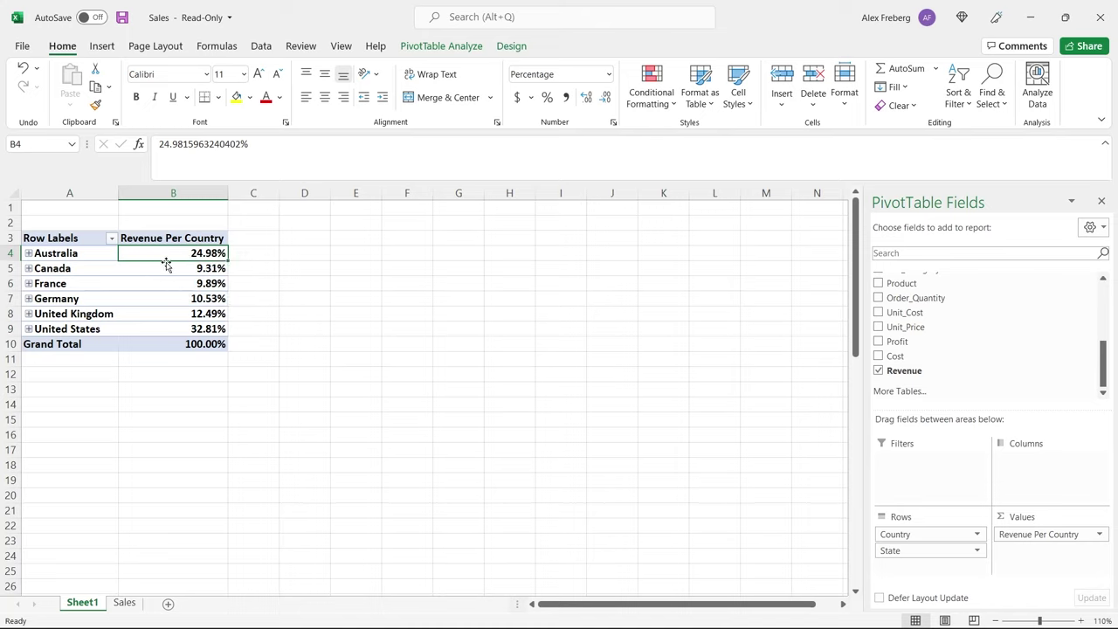
pyautogui.click(281, 326)
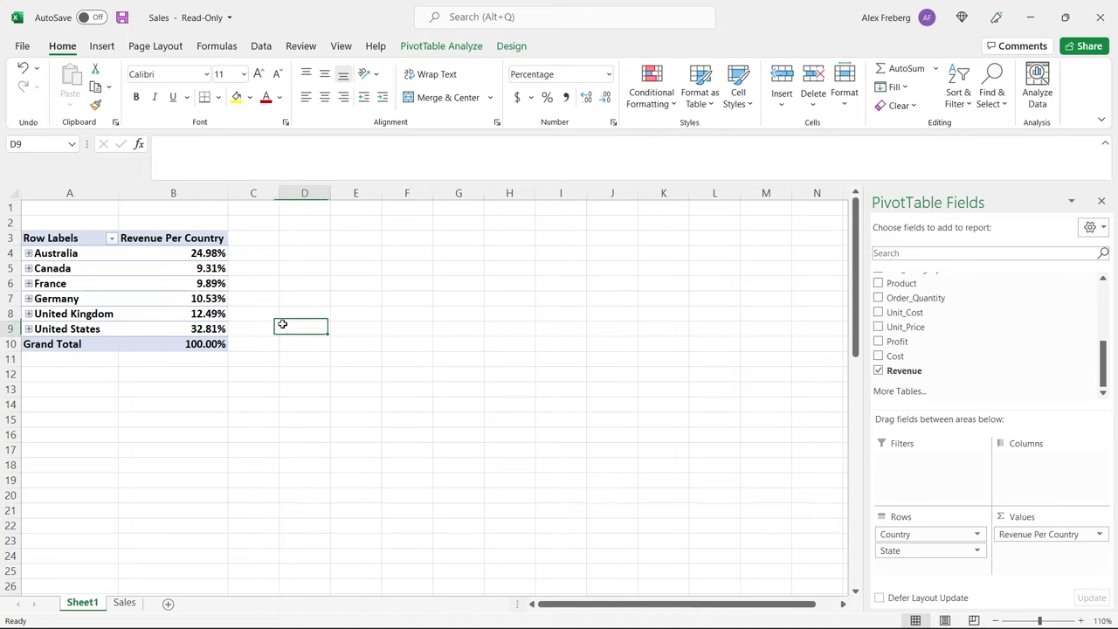
pyautogui.click(184, 253)
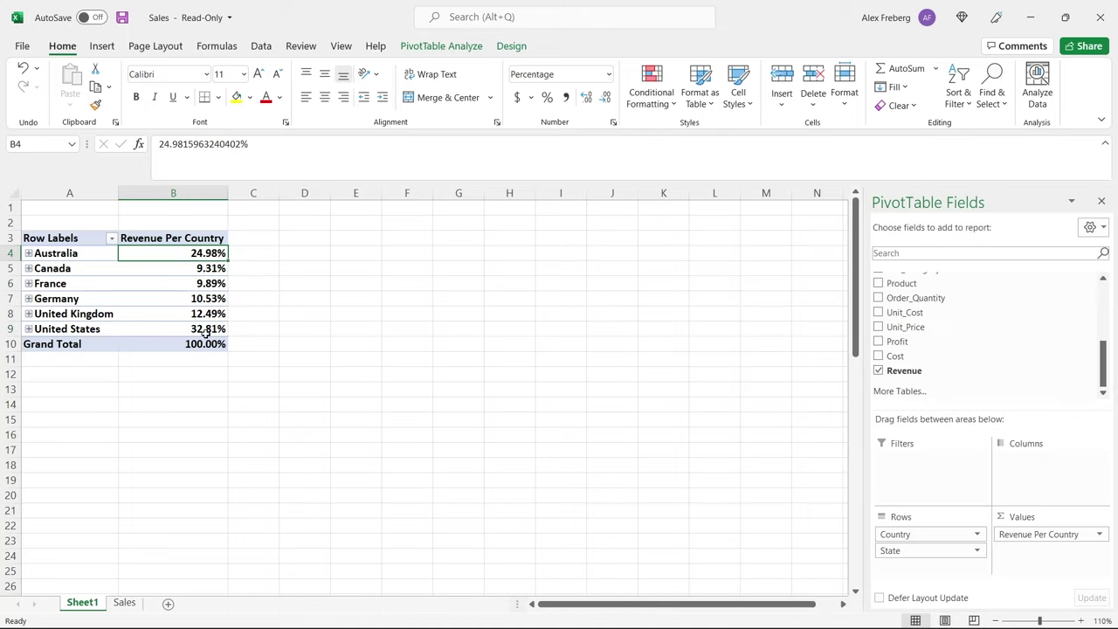
pyautogui.moveTo(179, 253)
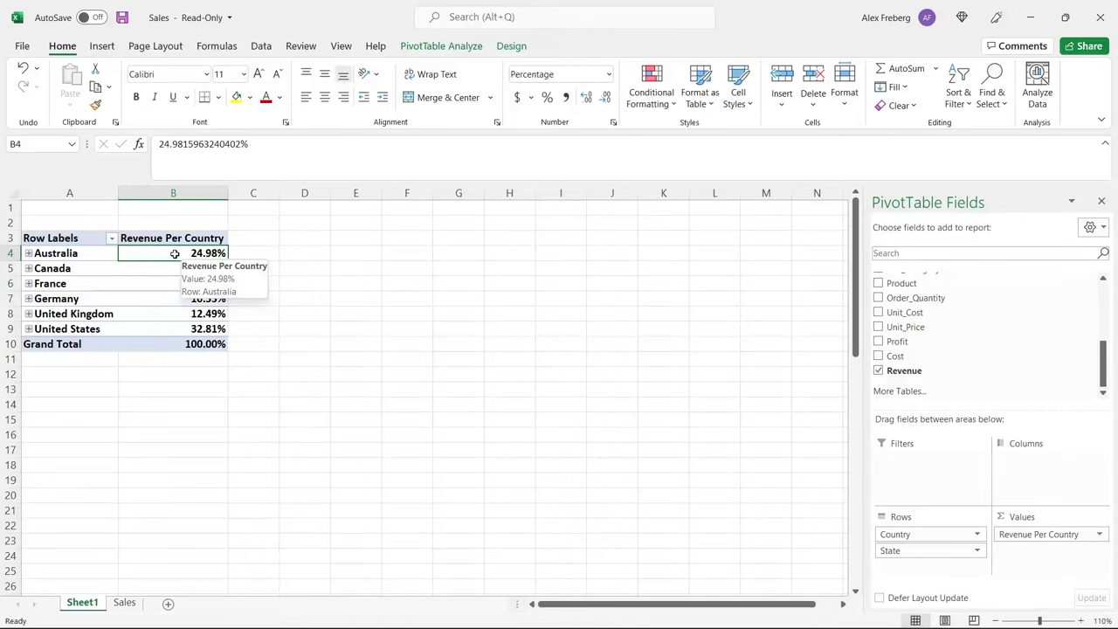
pyautogui.rightClick(174, 253)
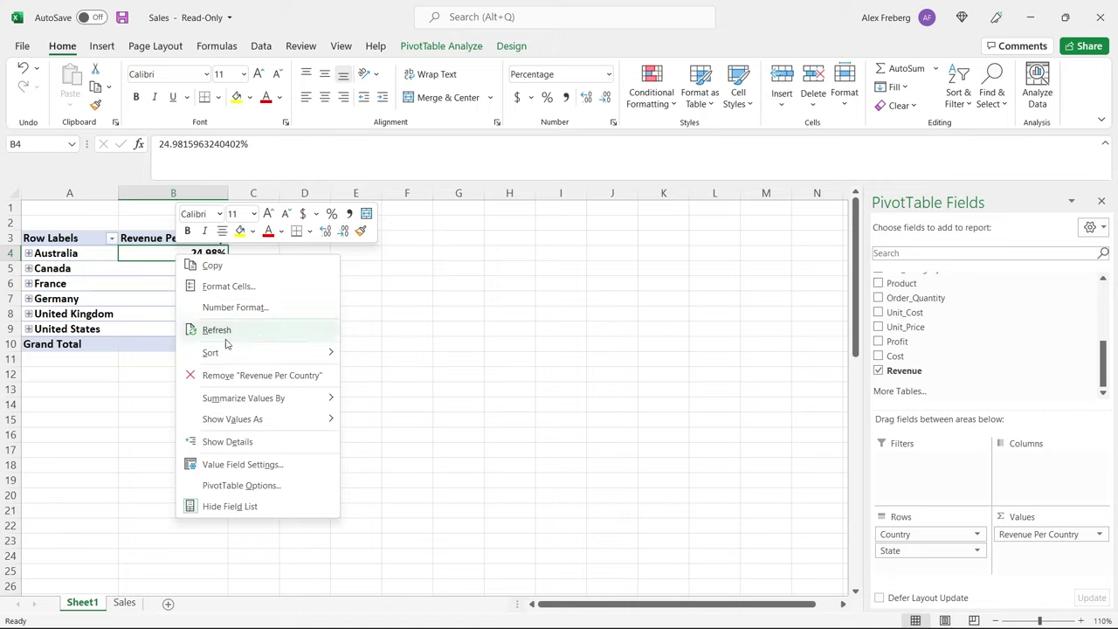
# Sort countries by Revenue Per Country largest to smallest and expand United States
pyautogui.moveTo(266, 355)
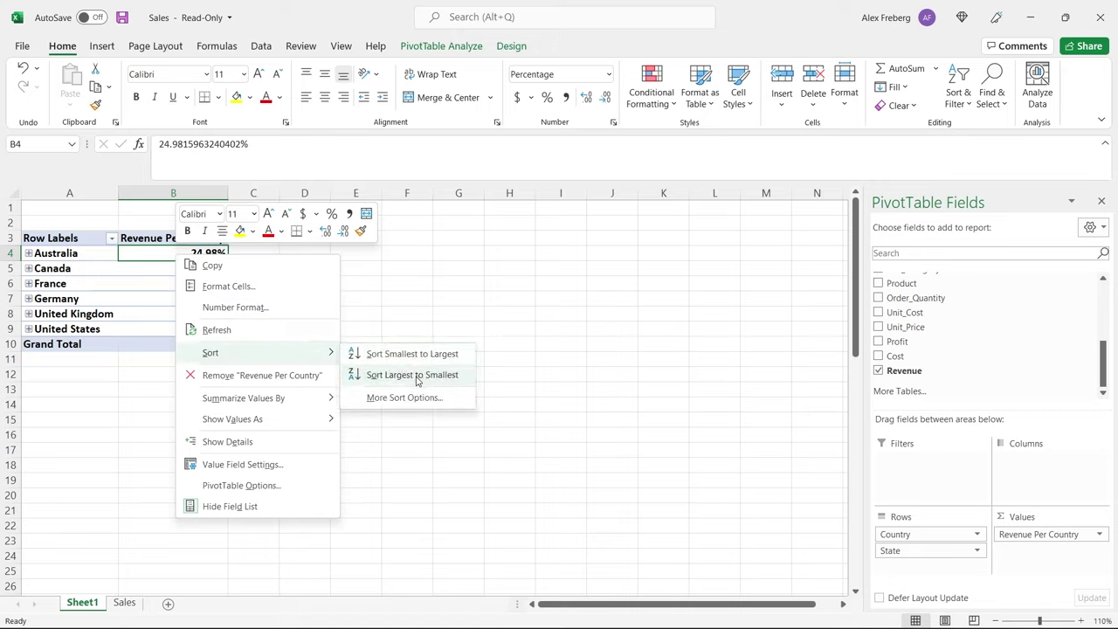
pyautogui.click(415, 376)
pyautogui.moveTo(55, 250); pyautogui.dragTo(165, 251)
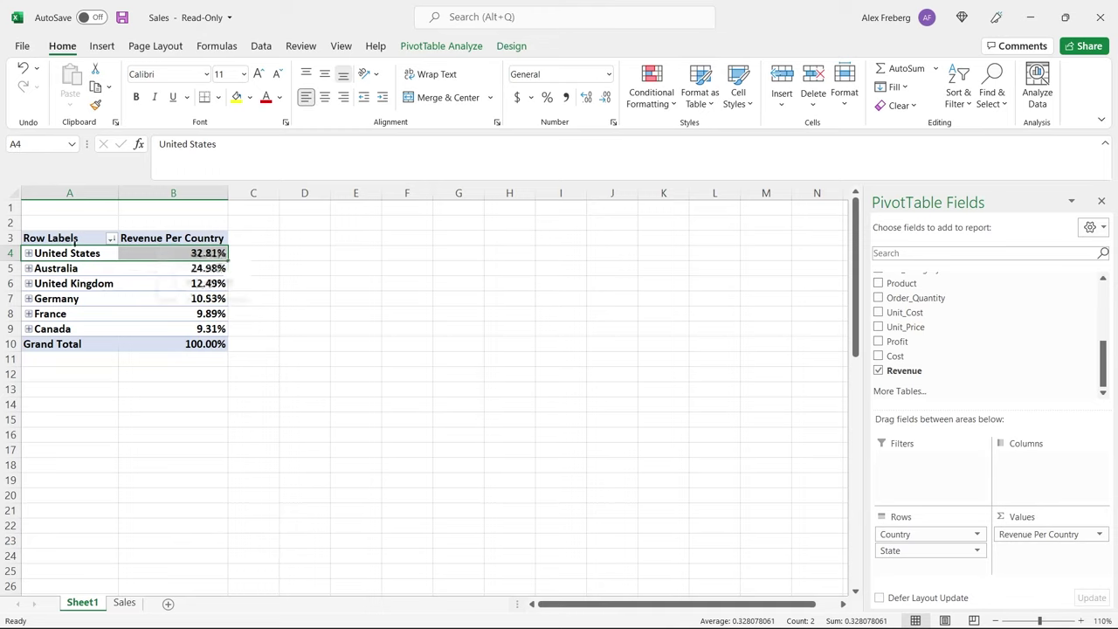
pyautogui.click(29, 254)
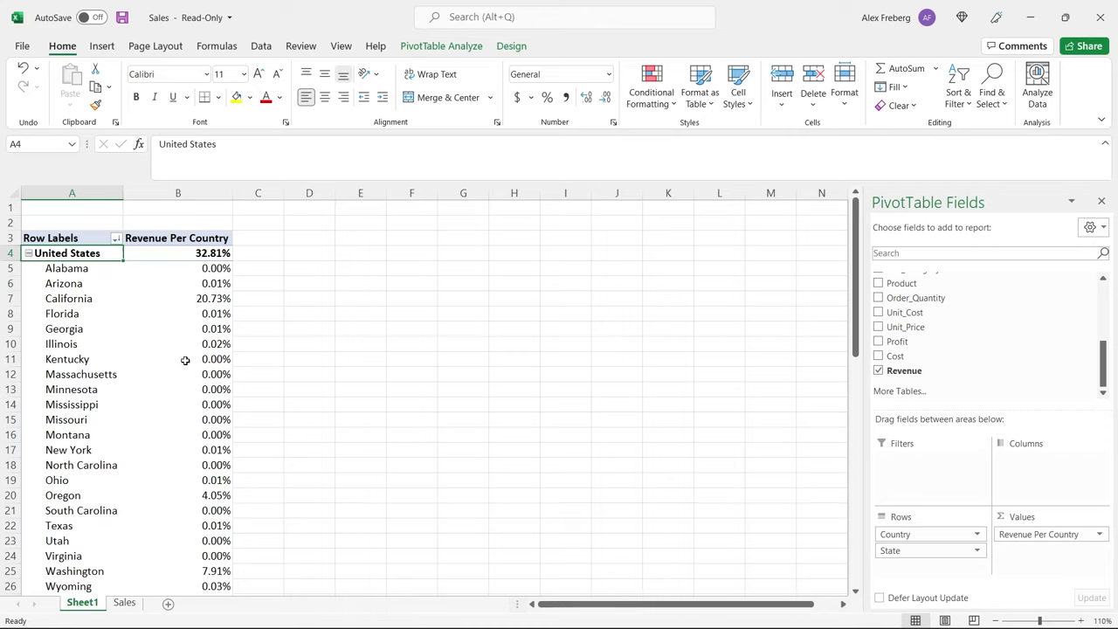
# Sort the United States states largest to smallest, with California first at 20.73%
pyautogui.rightClick(191, 267)
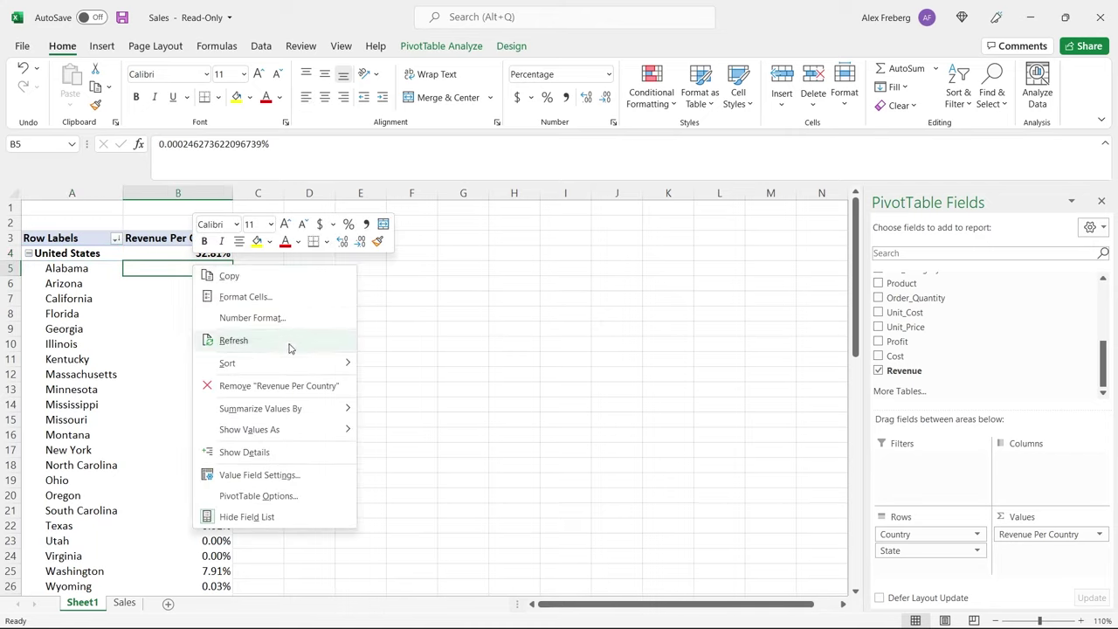
pyautogui.moveTo(289, 362)
pyautogui.click(406, 385)
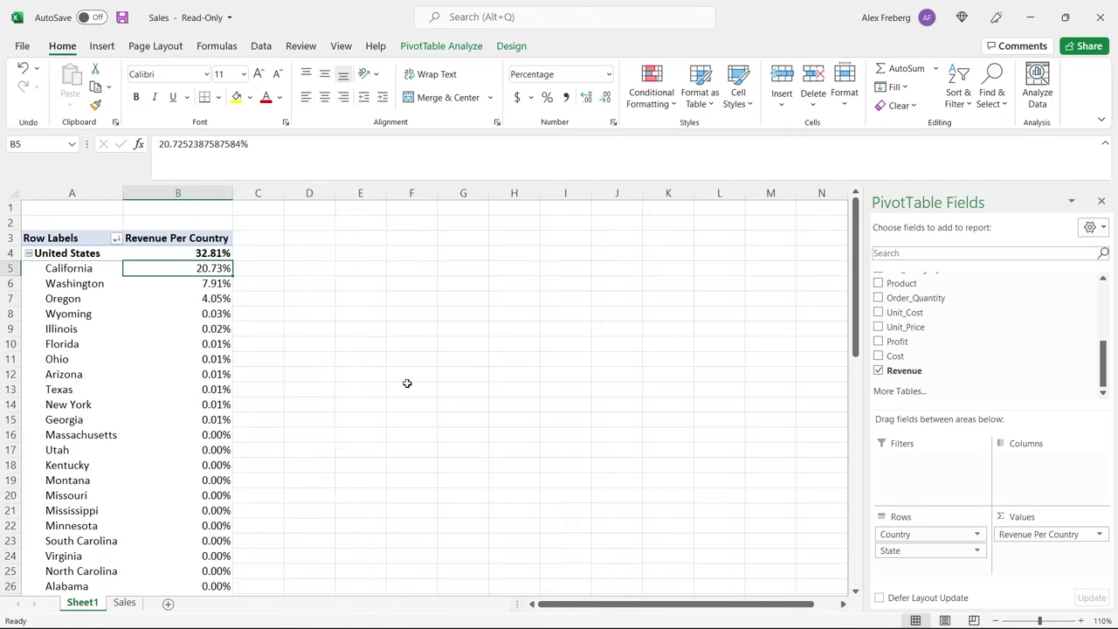
pyautogui.click(93, 268)
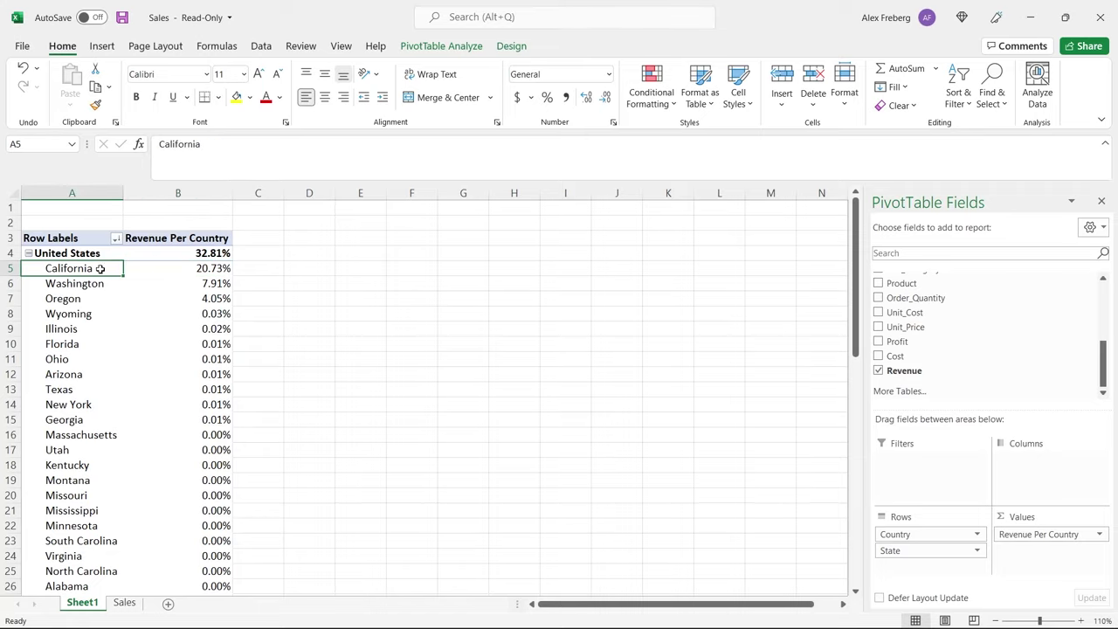
pyautogui.click(155, 268)
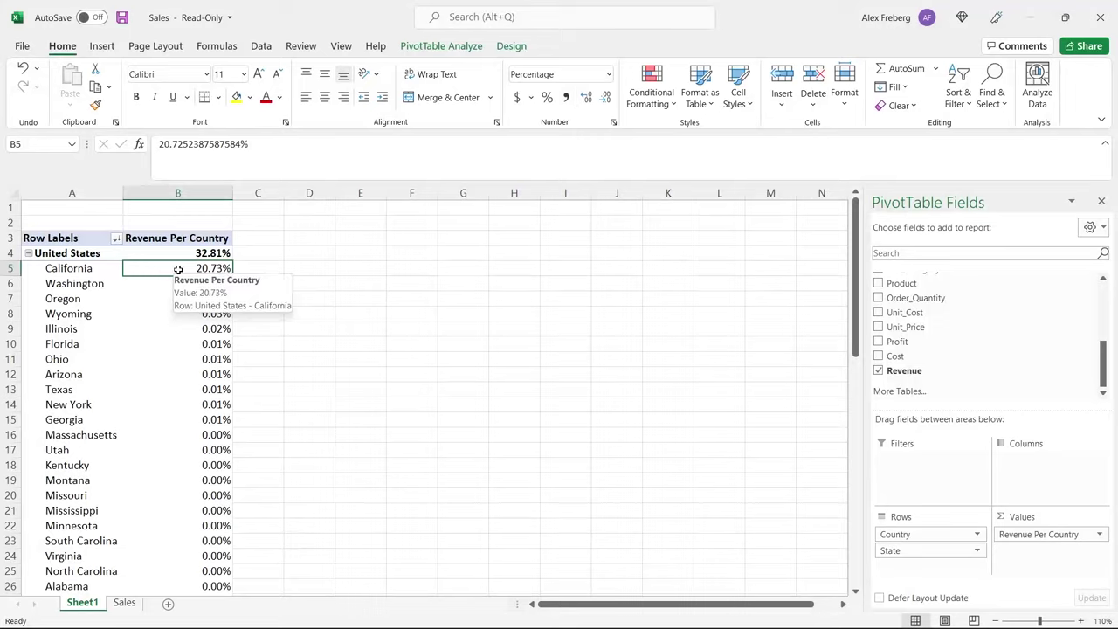
# Undo back to Sum of Revenue and add Cost and Profit to the pivot values
pyautogui.hotkey('ctrl', 'z')
pyautogui.hotkey('ctrl', 'z')
pyautogui.hotkey('ctrl', 'z')
pyautogui.hotkey('ctrl', 'z')
pyautogui.hotkey('ctrl', 'z')
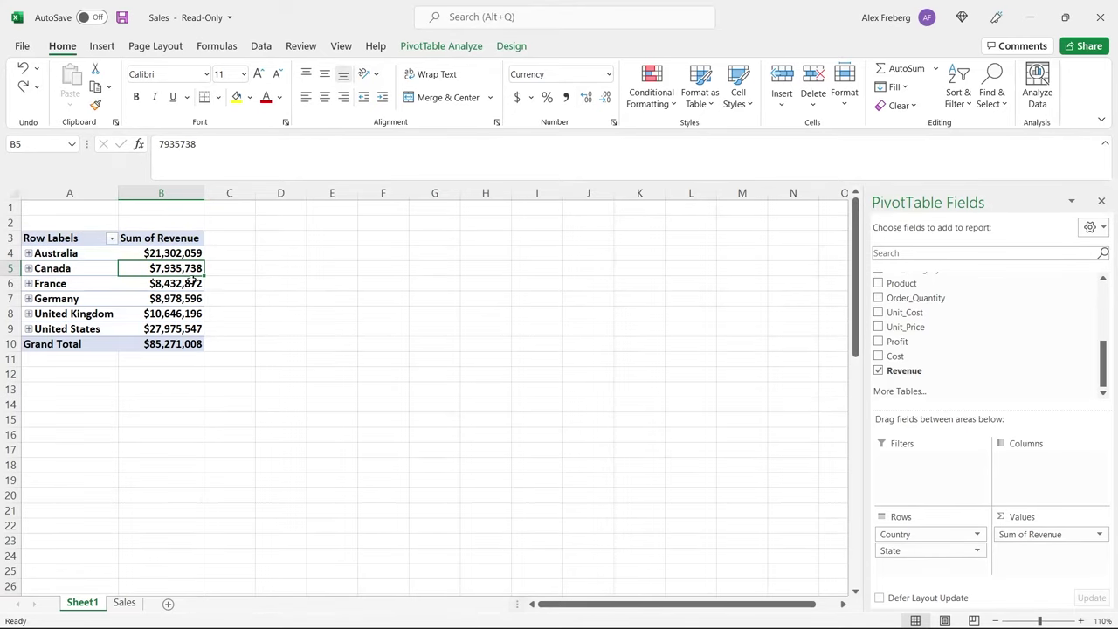
pyautogui.moveTo(173, 288)
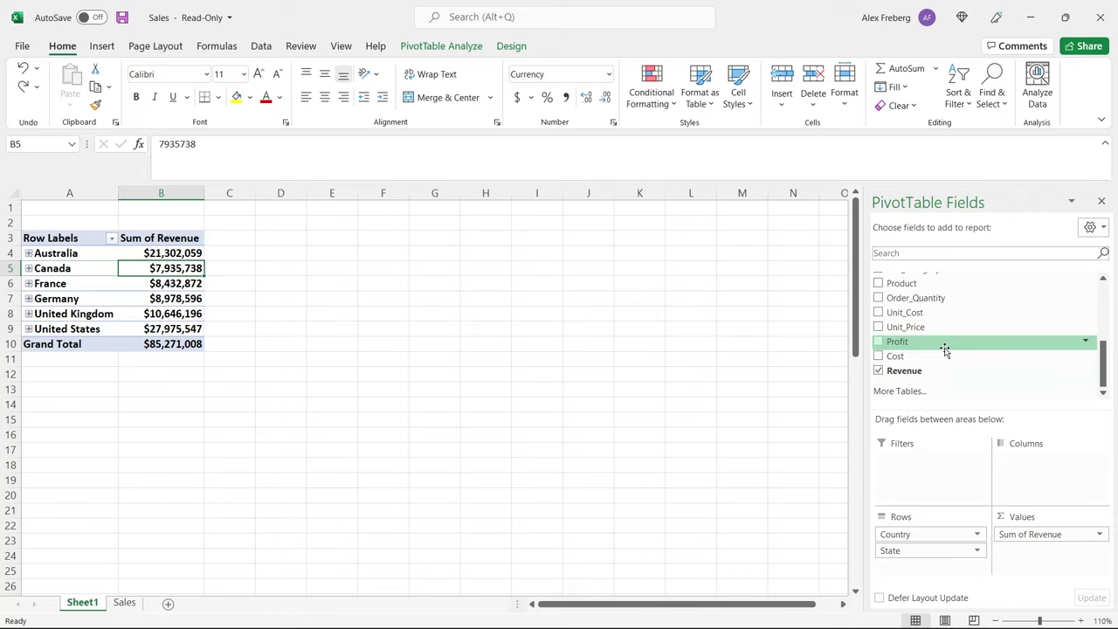
pyautogui.moveTo(945, 355); pyautogui.dragTo(1027, 551)
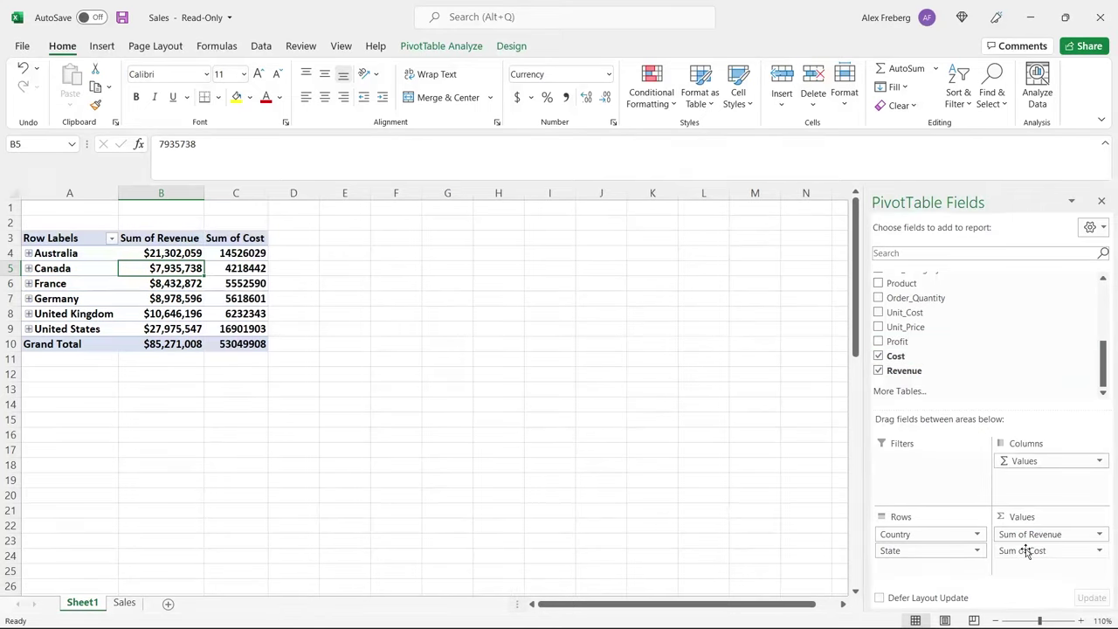
pyautogui.moveTo(927, 343); pyautogui.dragTo(1032, 573)
# Format the Cost and Profit figures as whole-dollar Currency
pyautogui.moveTo(234, 253); pyautogui.dragTo(310, 342)
pyautogui.click(610, 75)
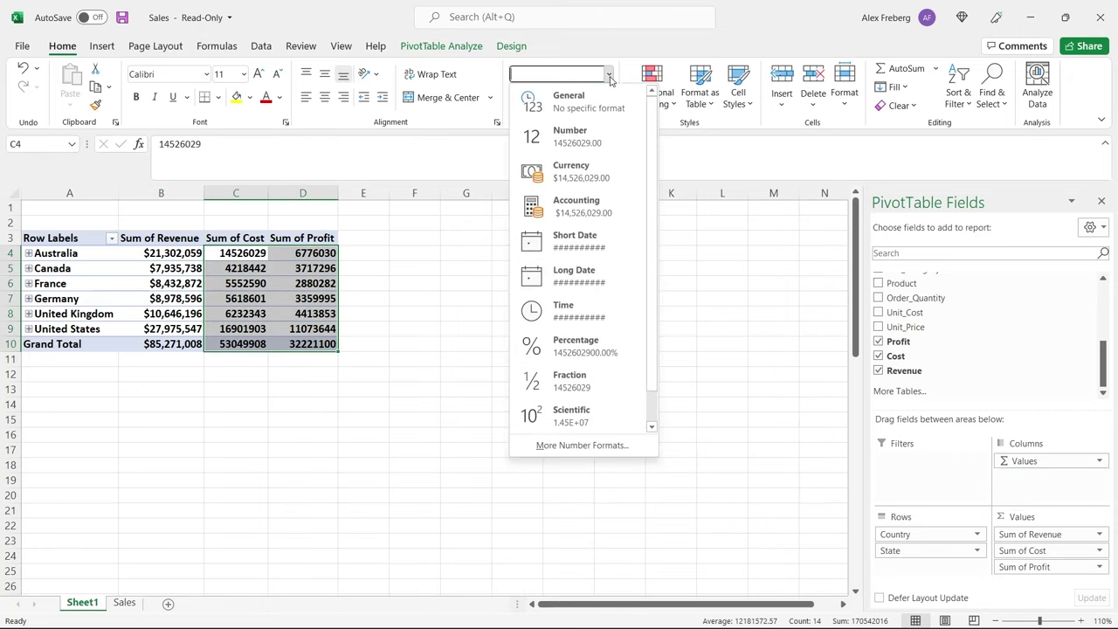
pyautogui.click(589, 171)
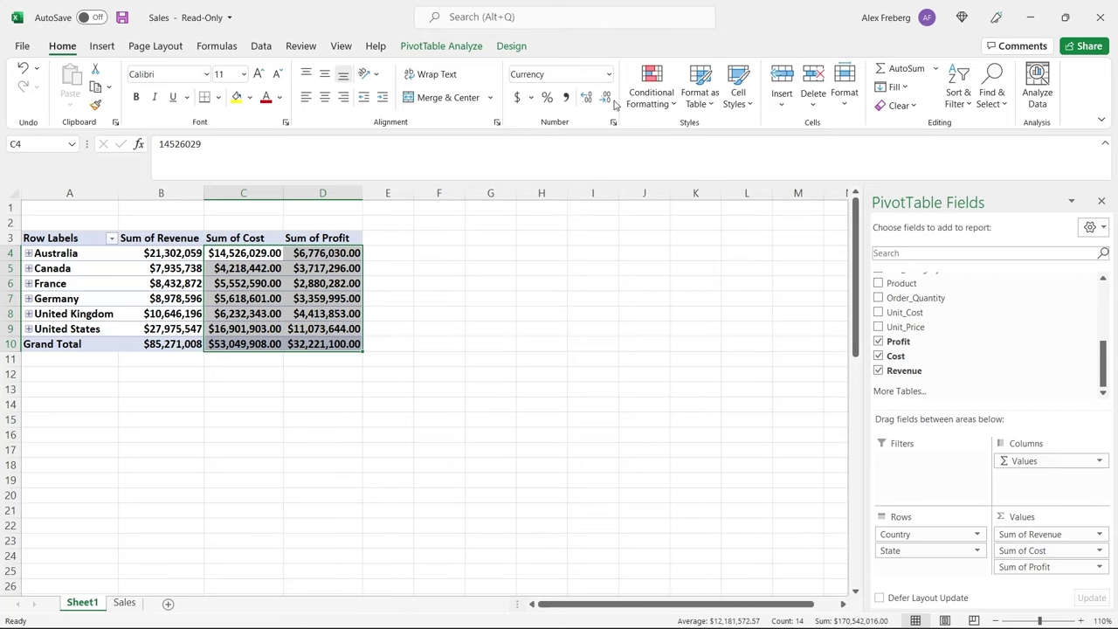
pyautogui.click(604, 97)
pyautogui.click(604, 97)
pyautogui.click(398, 304)
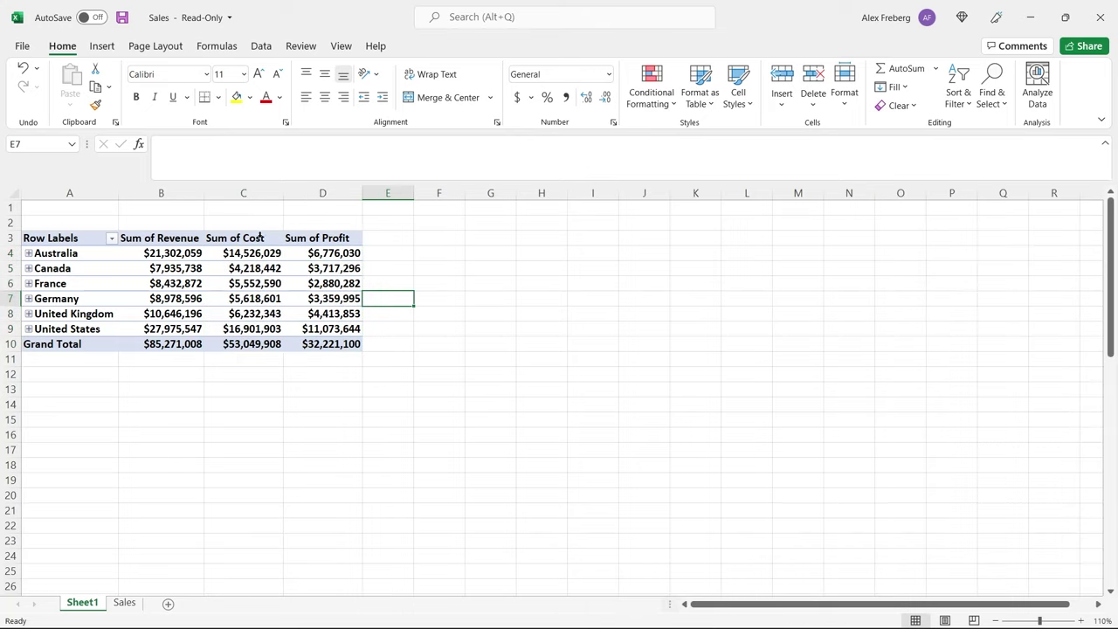
pyautogui.click(353, 300)
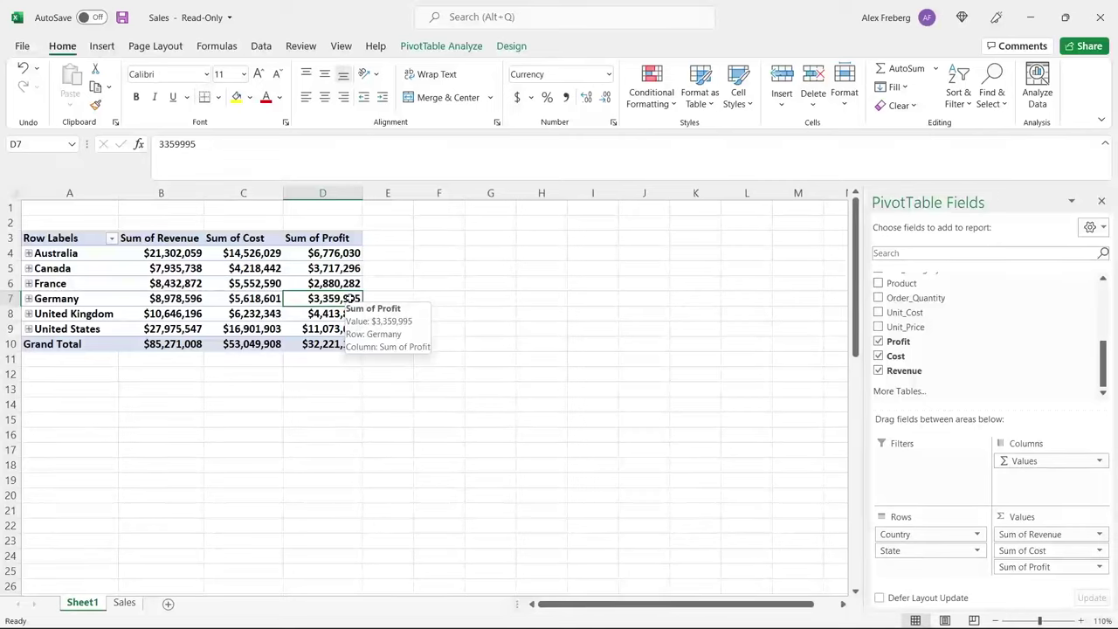
pyautogui.click(169, 328)
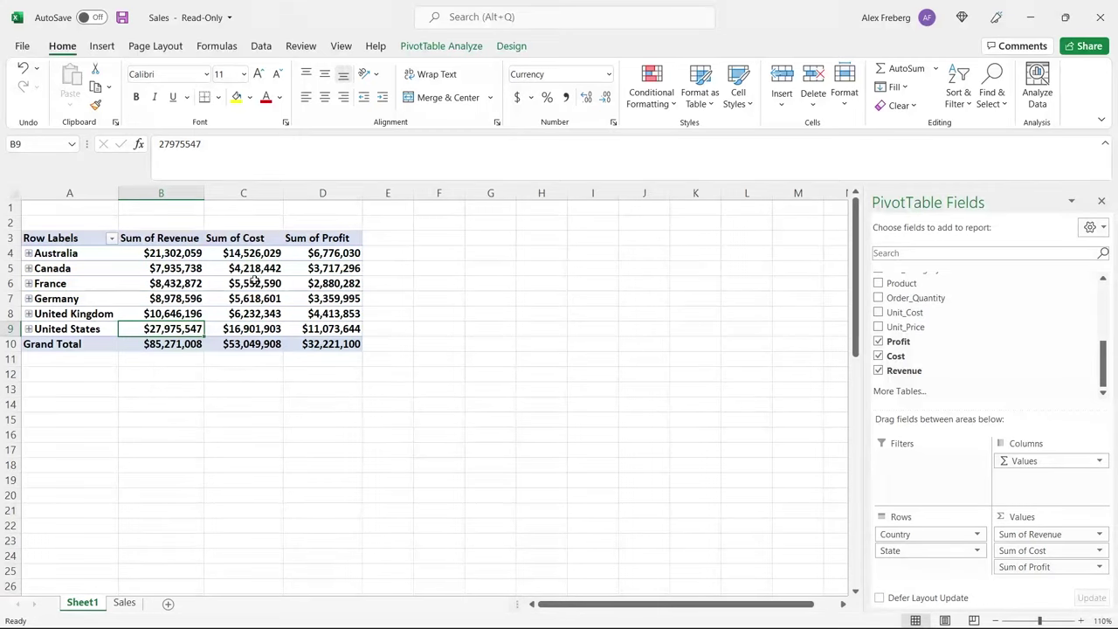
pyautogui.click(251, 328)
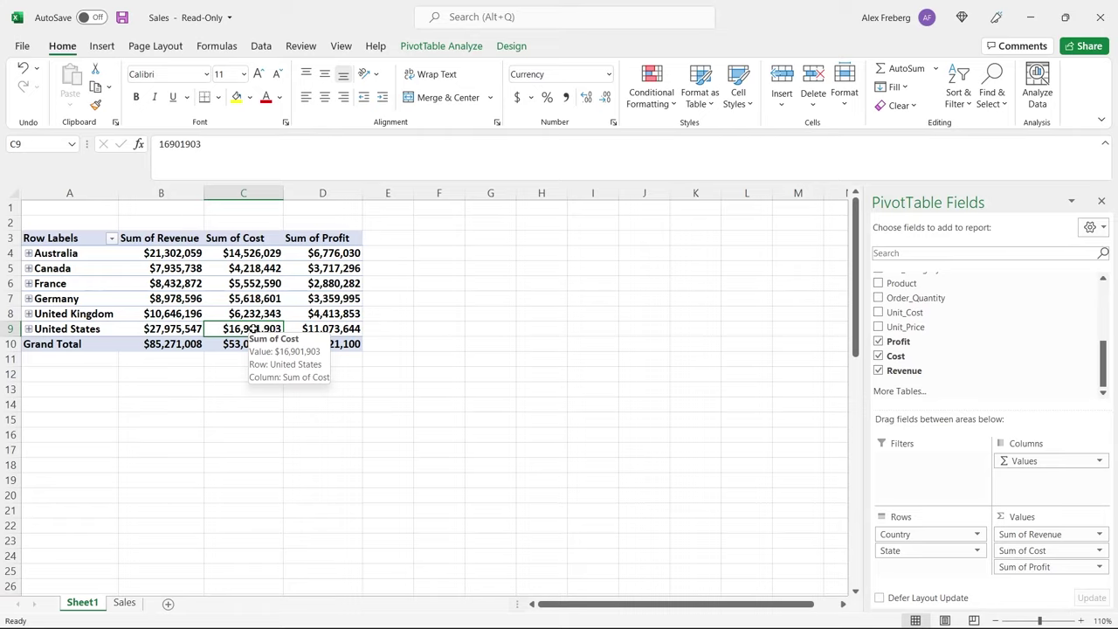
pyautogui.click(330, 329)
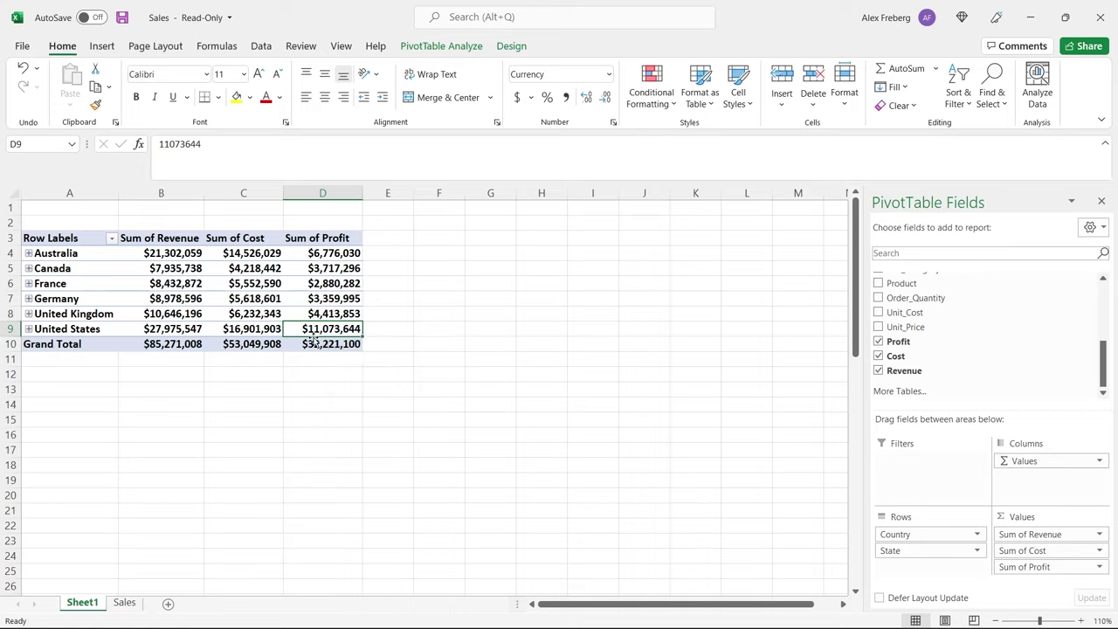
pyautogui.moveTo(335, 328)
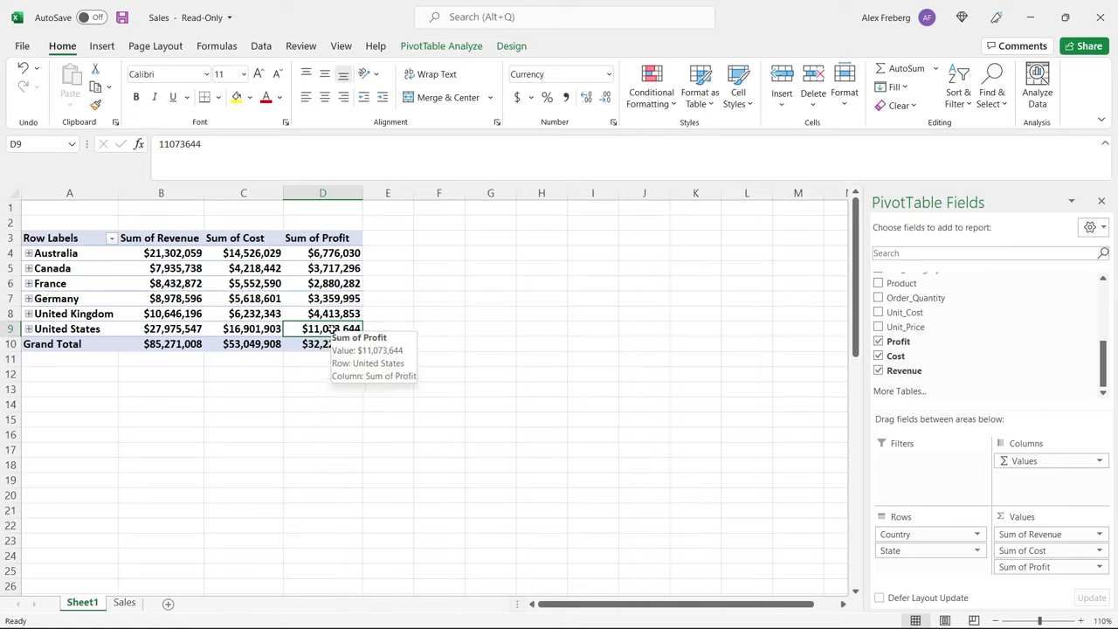
pyautogui.click(174, 330)
pyautogui.click(232, 328)
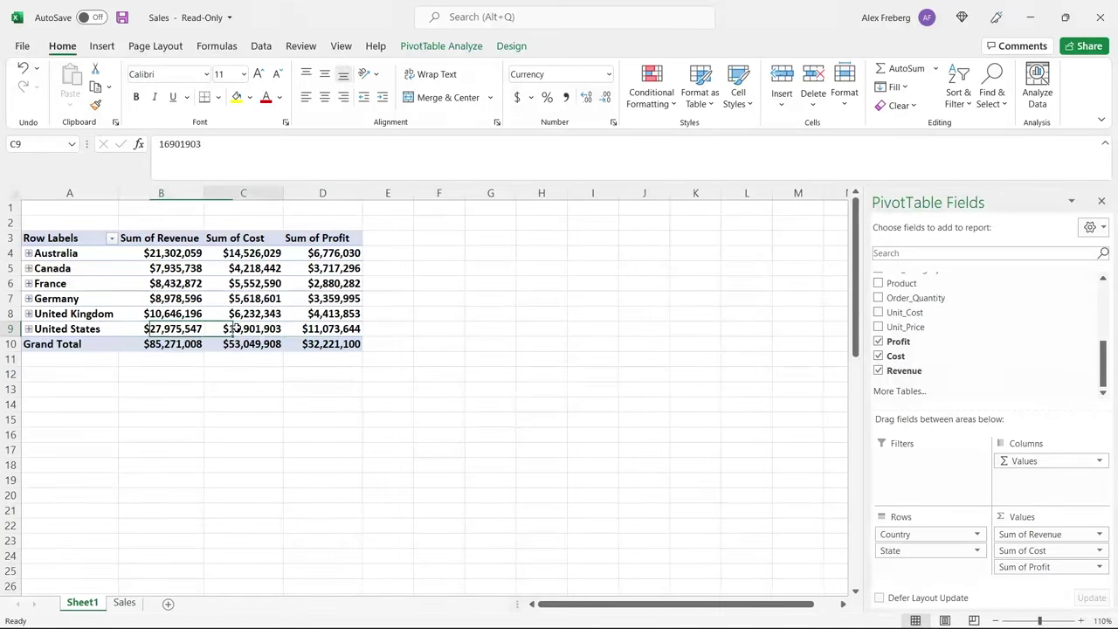
pyautogui.click(330, 333)
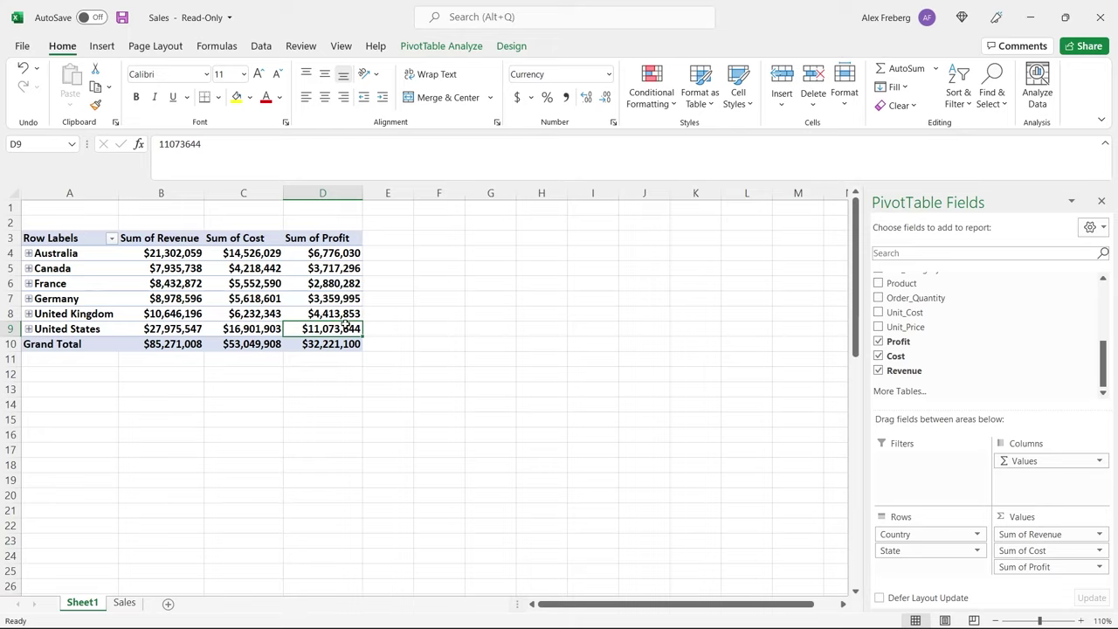
pyautogui.click(238, 331)
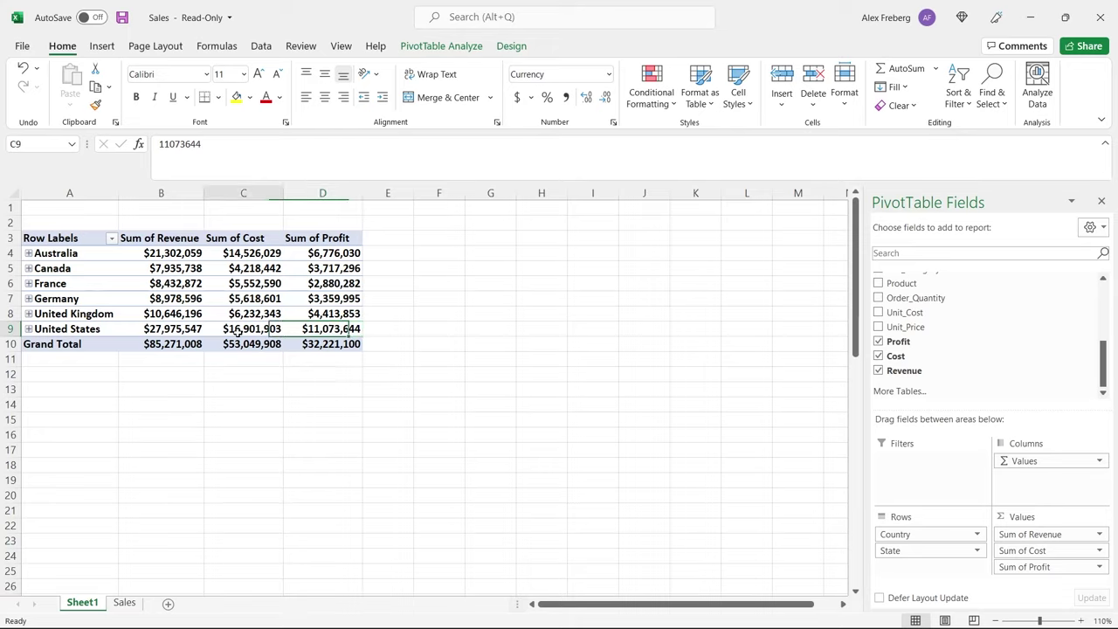
pyautogui.click(184, 330)
pyautogui.click(237, 329)
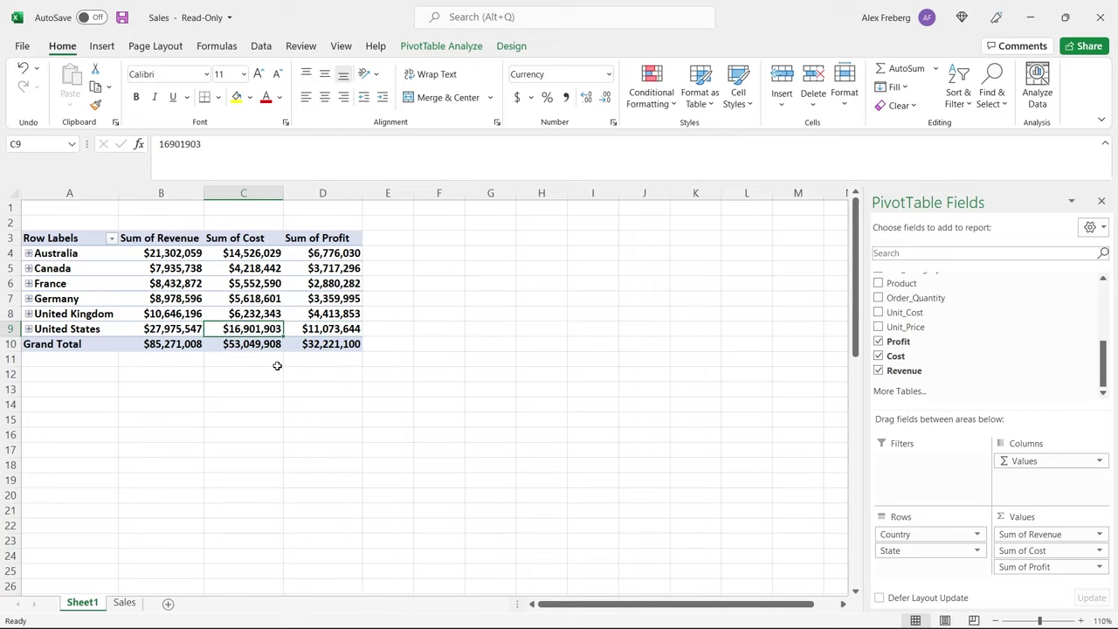
pyautogui.click(325, 324)
pyautogui.moveTo(335, 329)
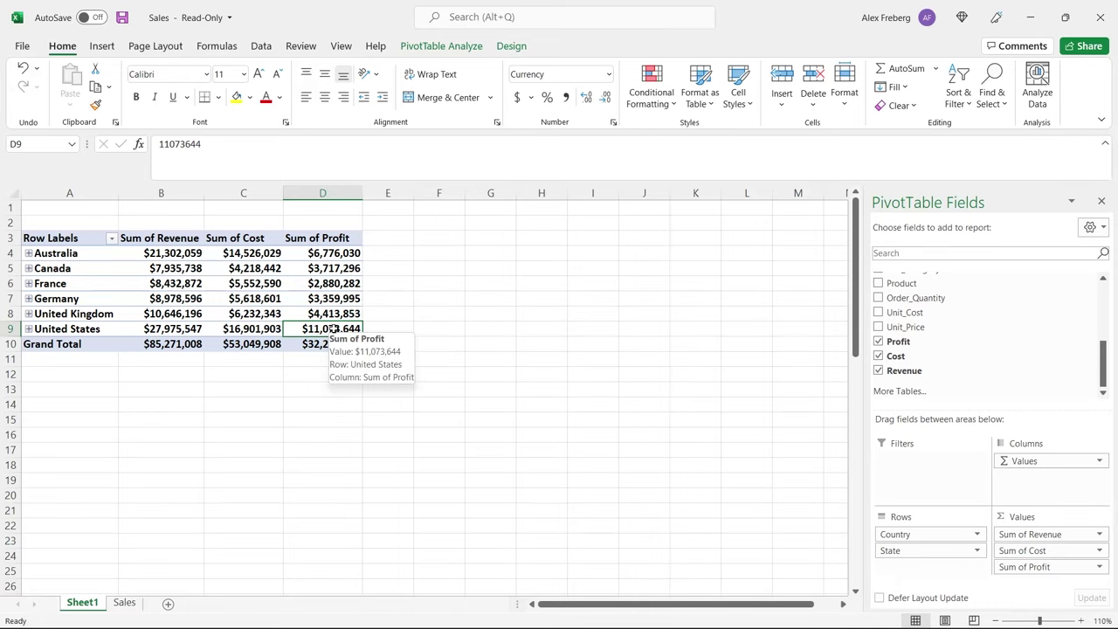
# Start a new calculated field named CaculatedFieldDemo from the PivotTable Analyze tools
pyautogui.click(453, 49)
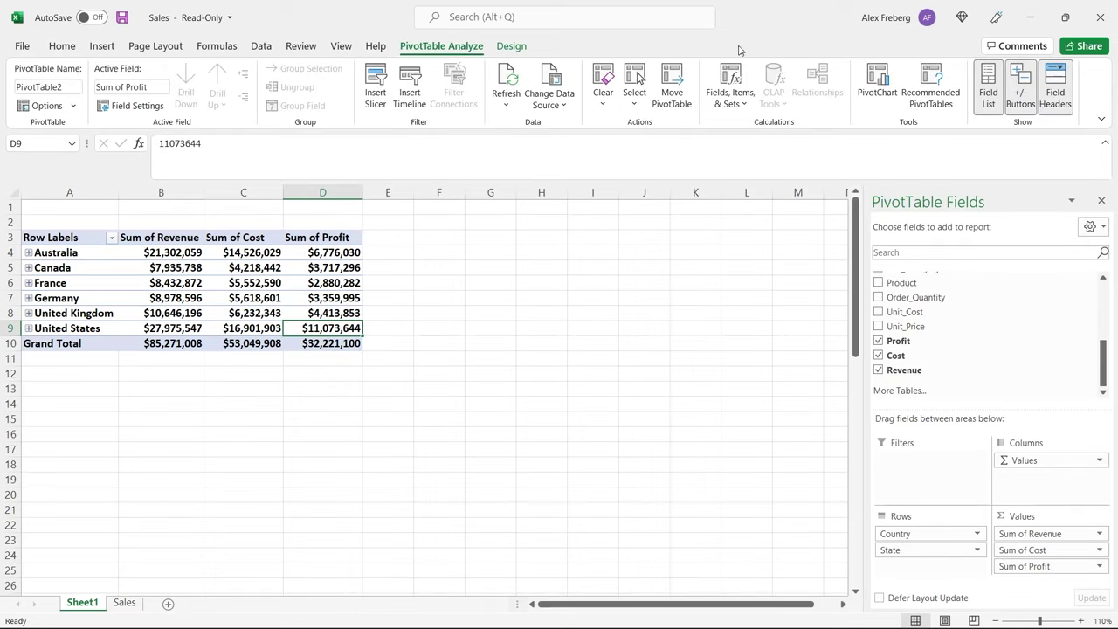
pyautogui.click(732, 78)
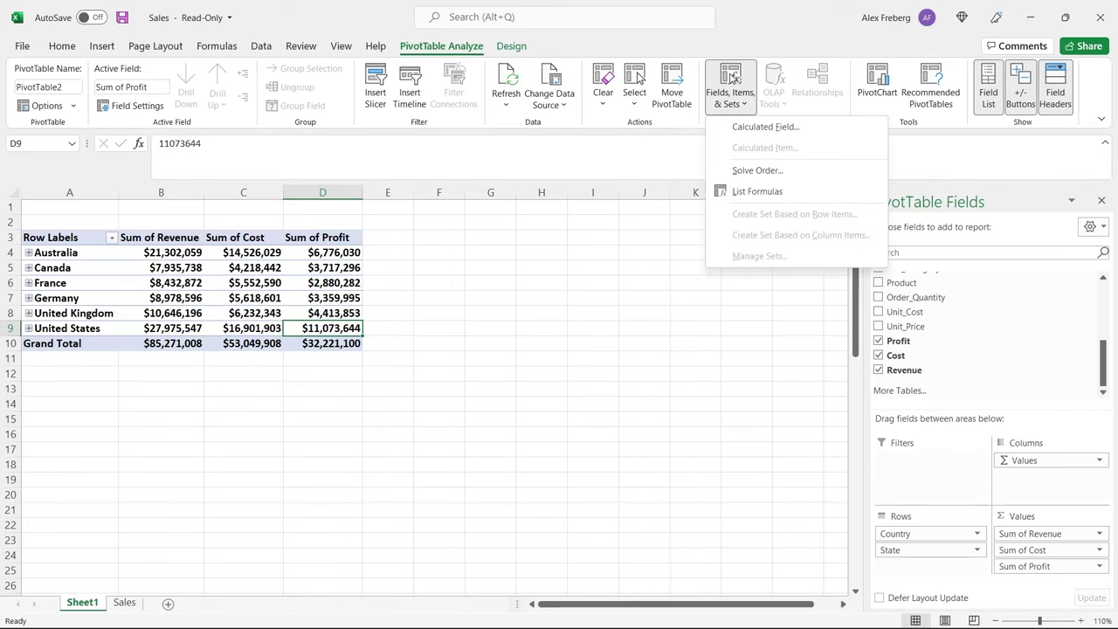
pyautogui.click(745, 129)
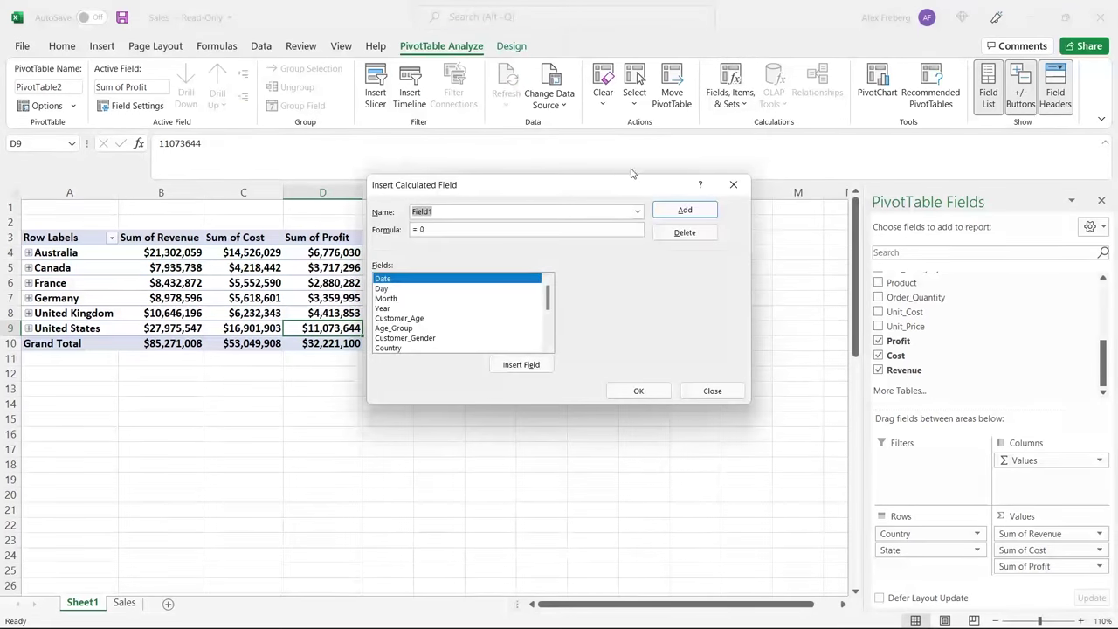
pyautogui.moveTo(599, 182); pyautogui.dragTo(780, 148)
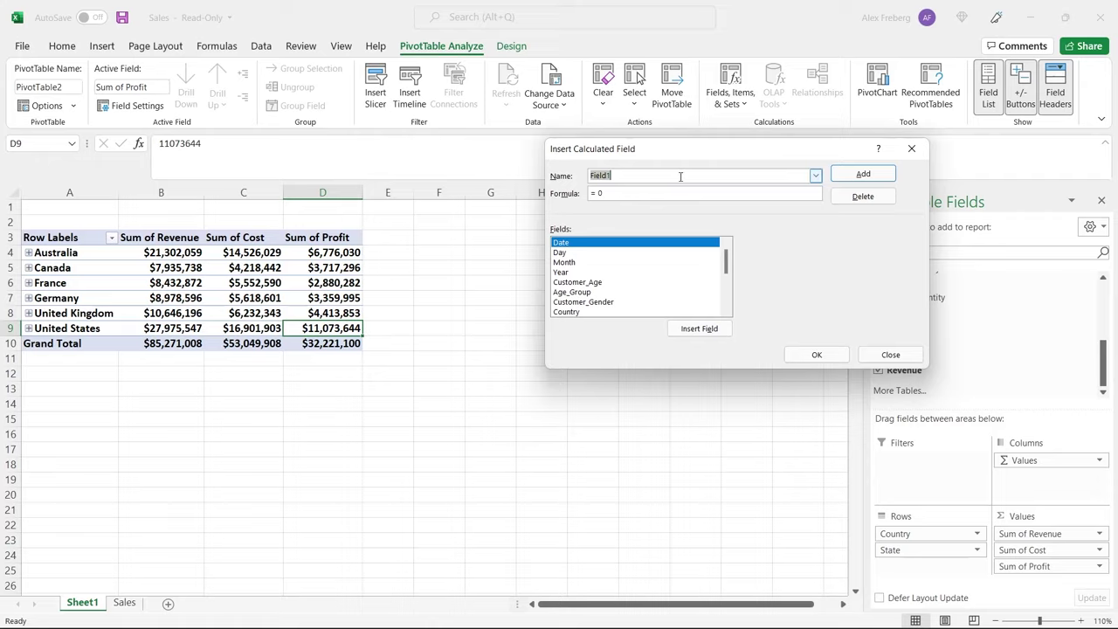
pyautogui.write('De')
pyautogui.press('BackSpace')
pyautogui.press('BackSpace')
pyautogui.write('Cac')
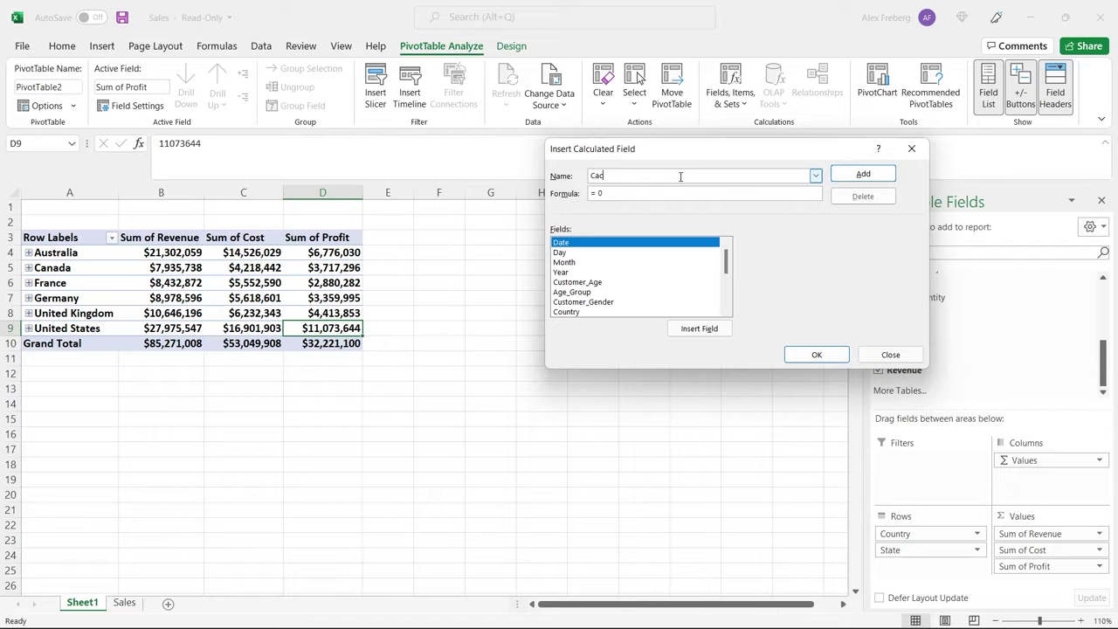
pyautogui.write('ulatedFieldDemo')
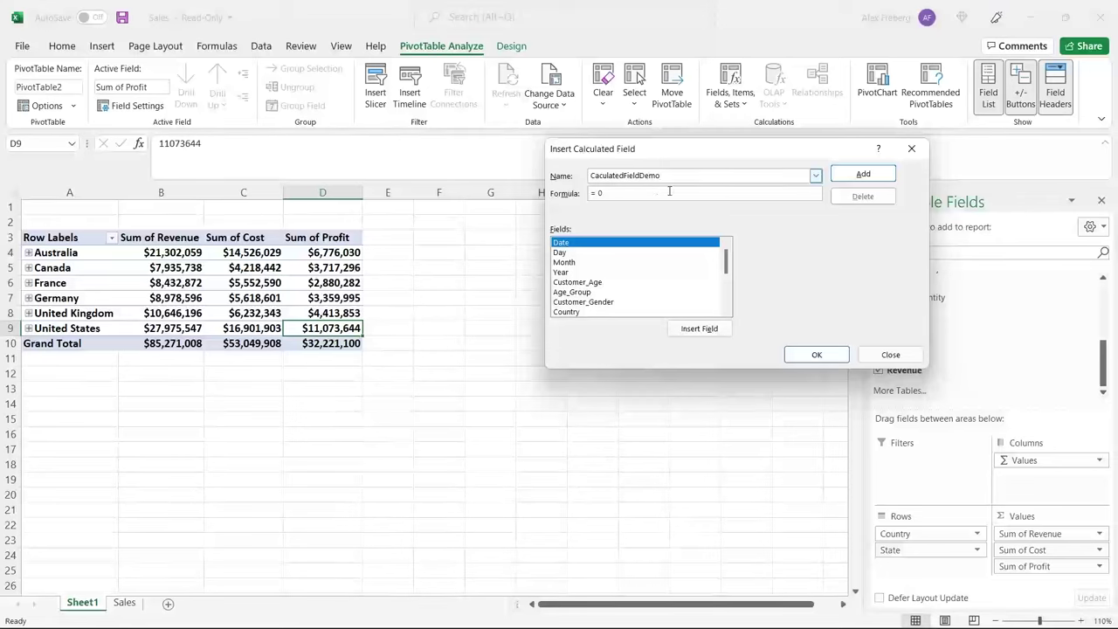
pyautogui.click(654, 198)
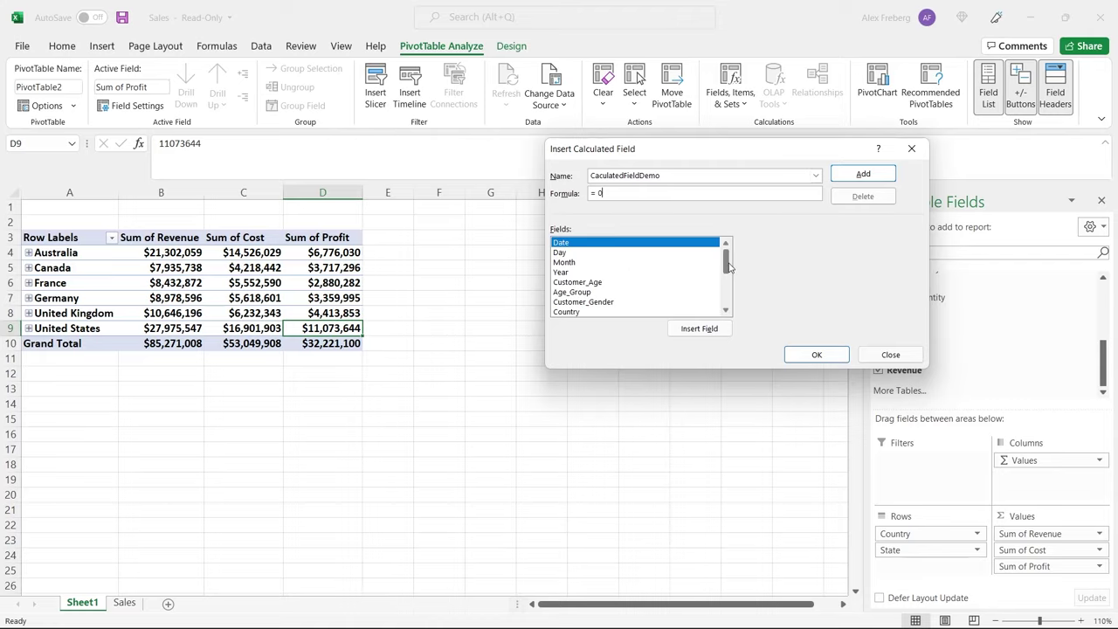
# Build the formula =(Revenue- Cost) from the field list and add the field to the pivot
pyautogui.moveTo(728, 266); pyautogui.dragTo(727, 297)
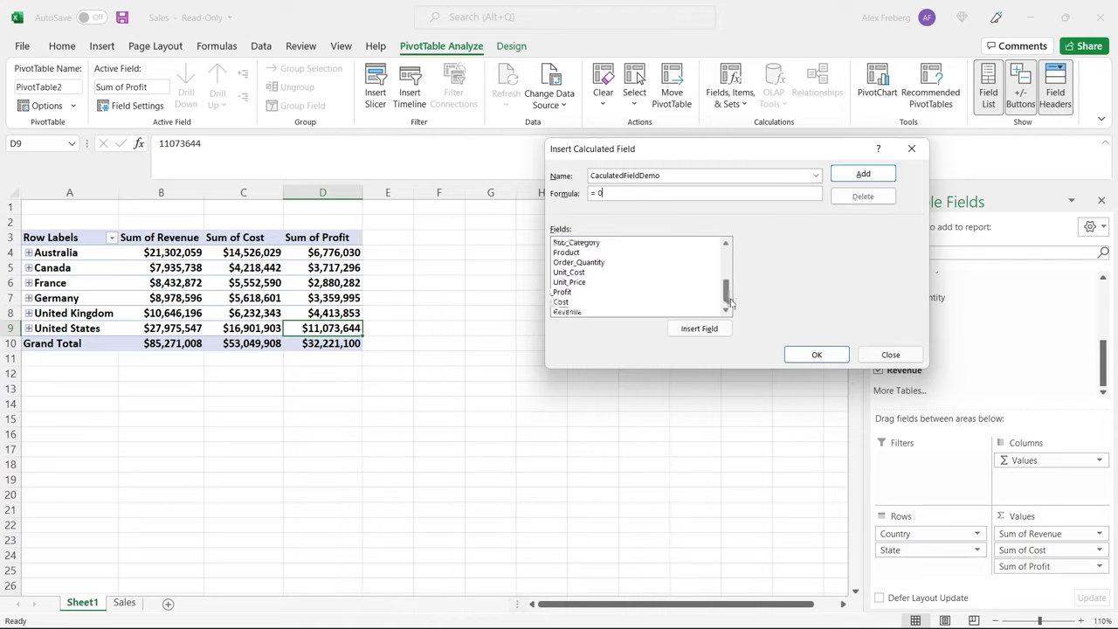
pyautogui.click(588, 312)
pyautogui.click(692, 328)
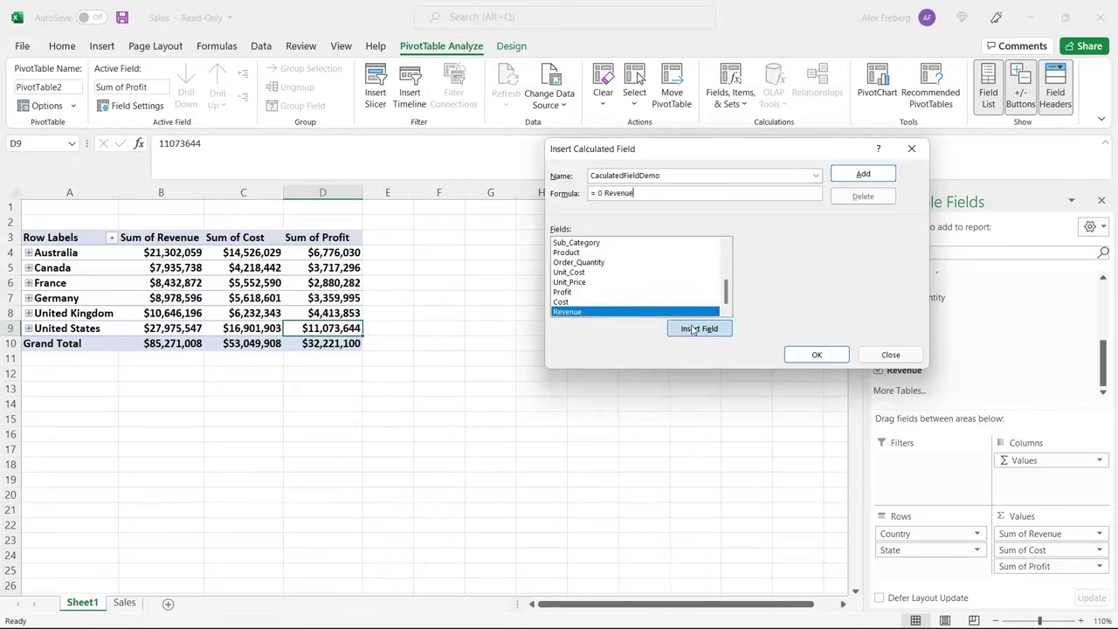
pyautogui.click(604, 193)
pyautogui.press('BackSpace')
pyautogui.press('BackSpace')
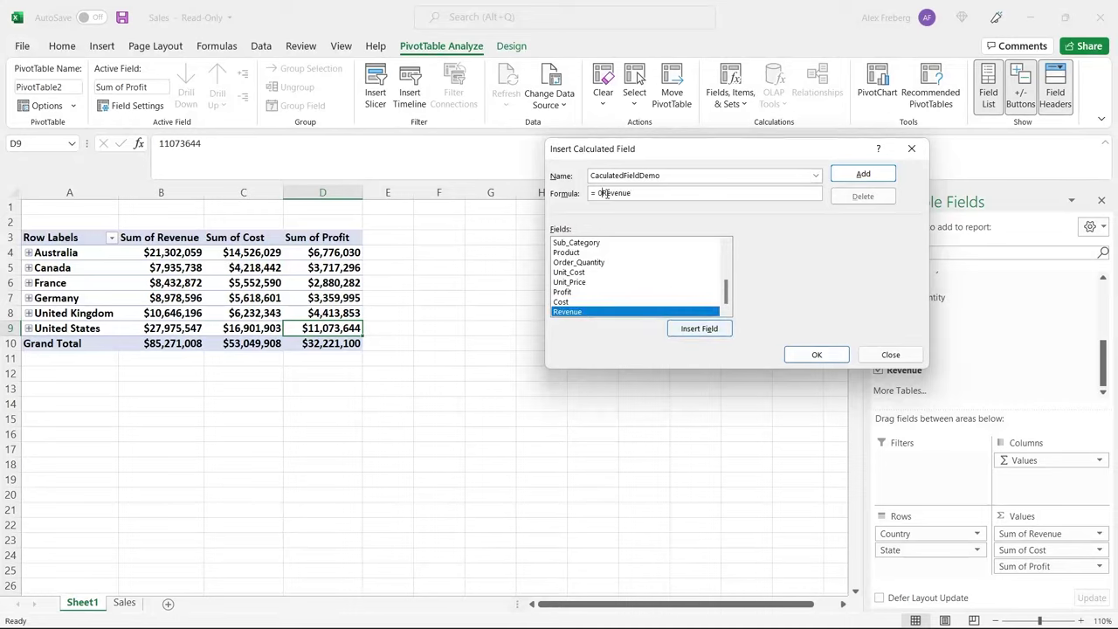
pyautogui.press('BackSpace')
pyautogui.write('(')
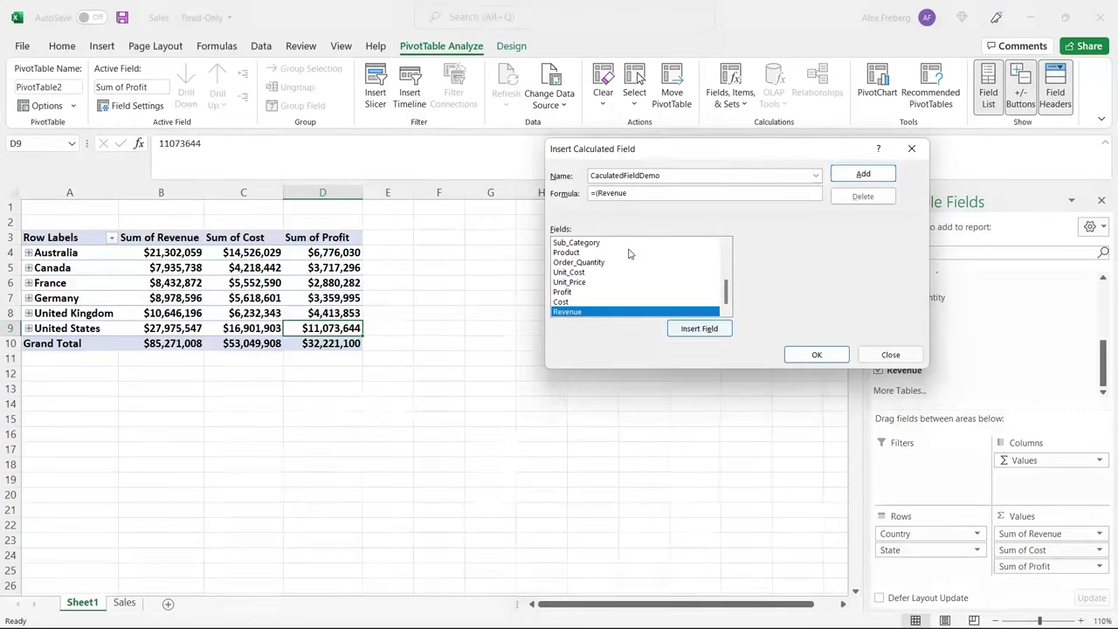
pyautogui.write('-')
pyautogui.click(592, 302)
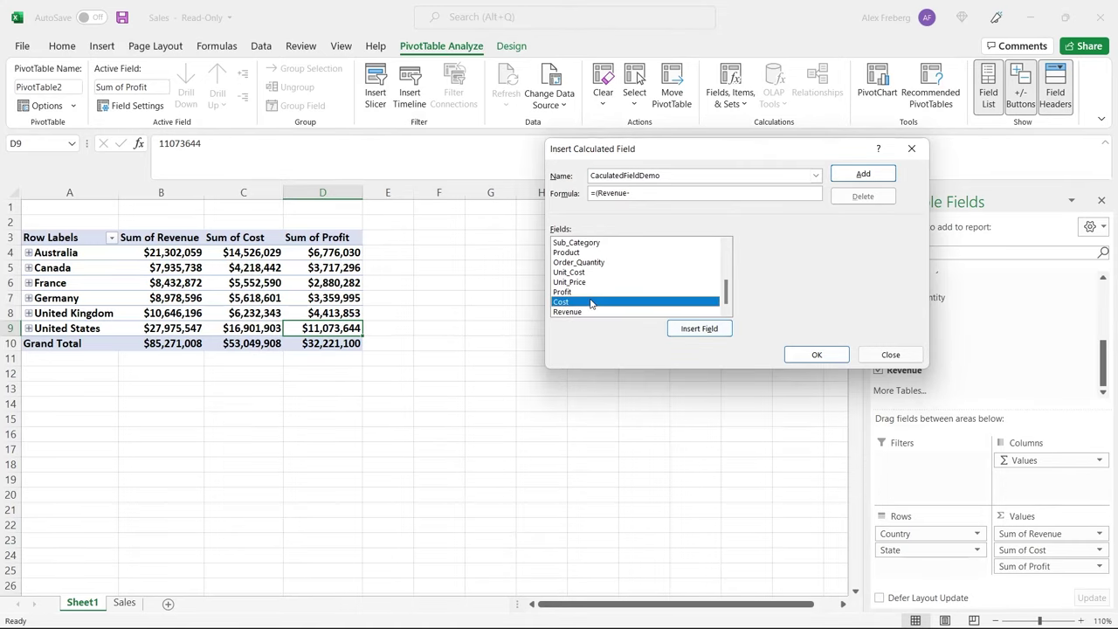
pyautogui.click(702, 331)
pyautogui.click(814, 355)
pyautogui.click(411, 343)
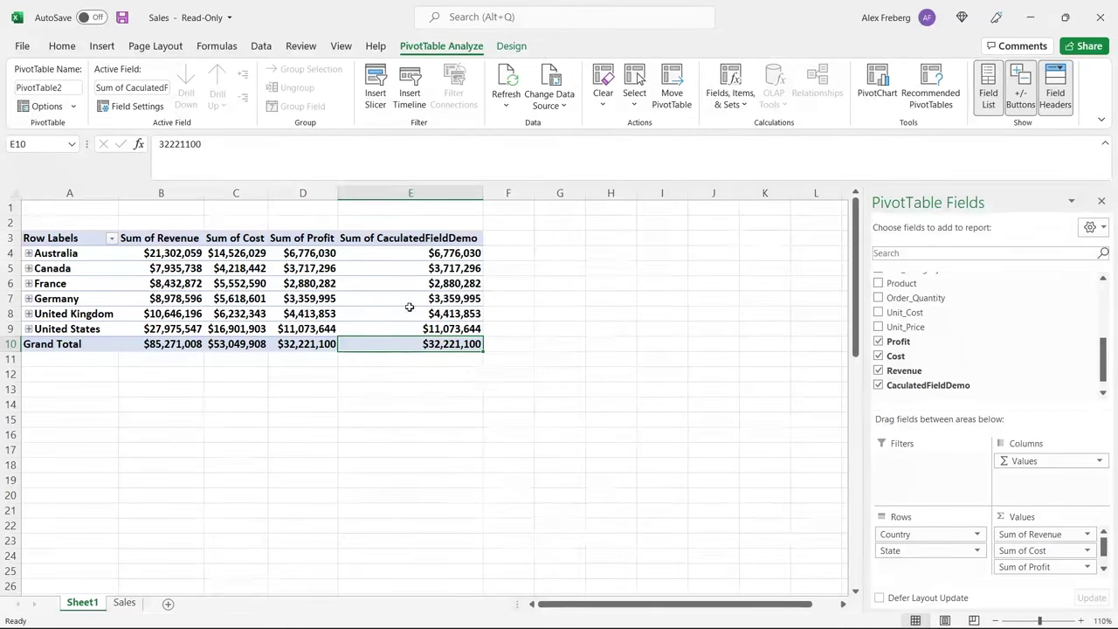
# Compare the CaculatedFieldDemo values against Profit for each country and the grand total
pyautogui.click(306, 346)
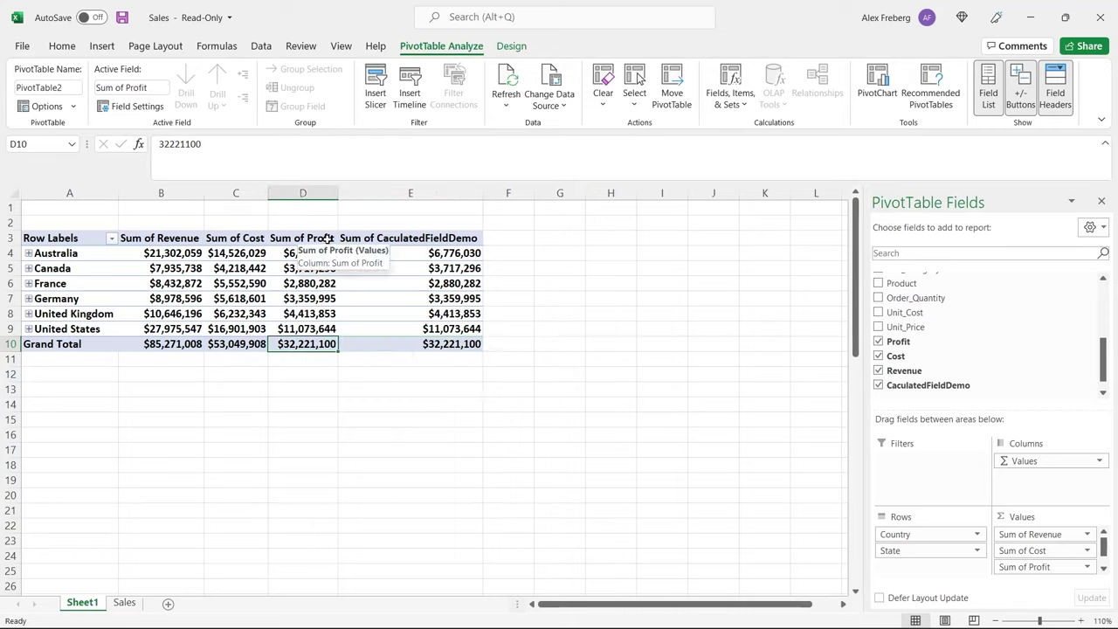
pyautogui.click(302, 328)
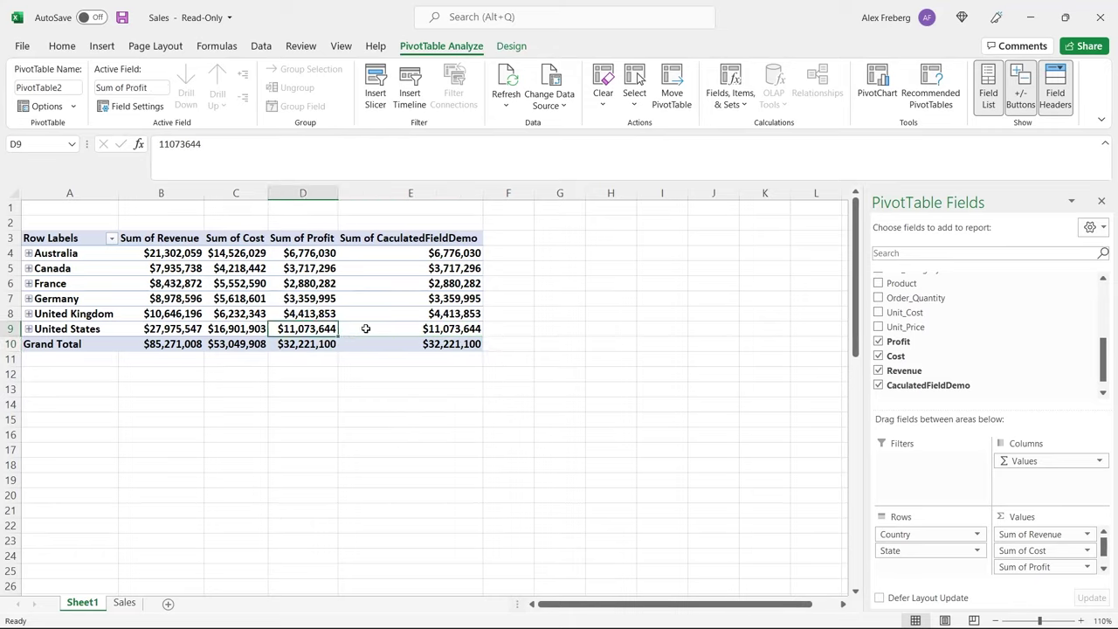
pyautogui.click(364, 327)
pyautogui.click(334, 315)
pyautogui.click(358, 315)
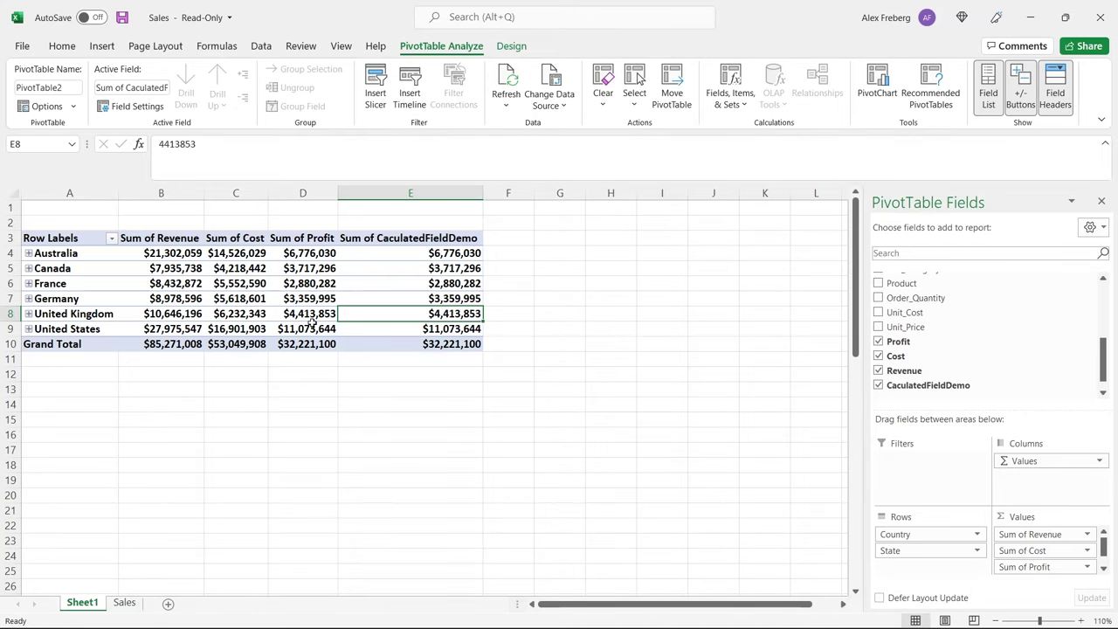
pyautogui.moveTo(406, 314)
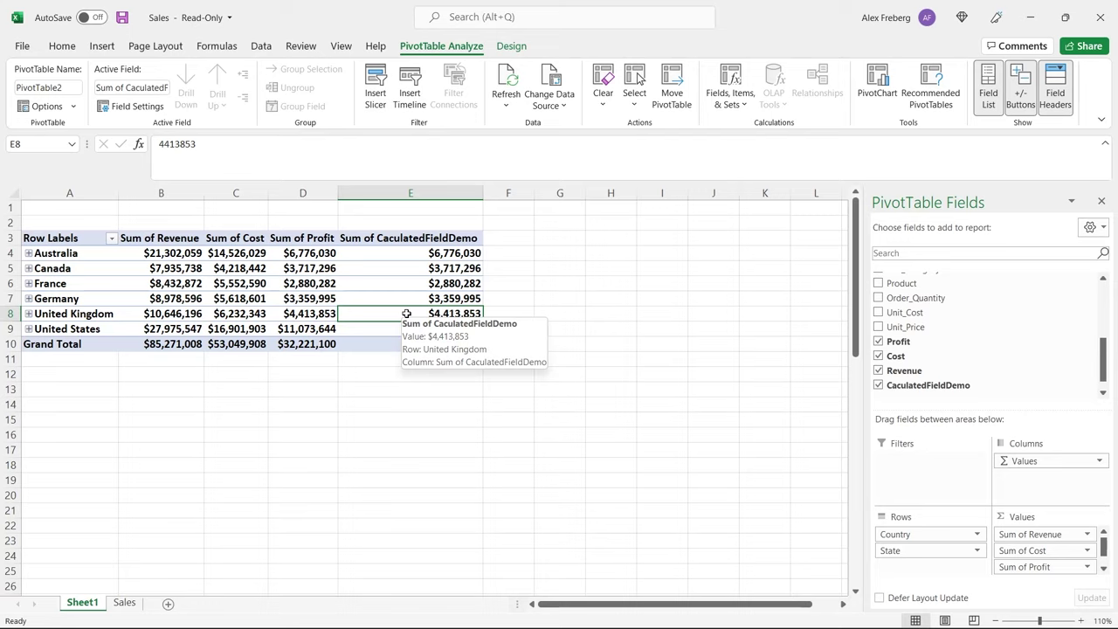
pyautogui.moveTo(405, 298)
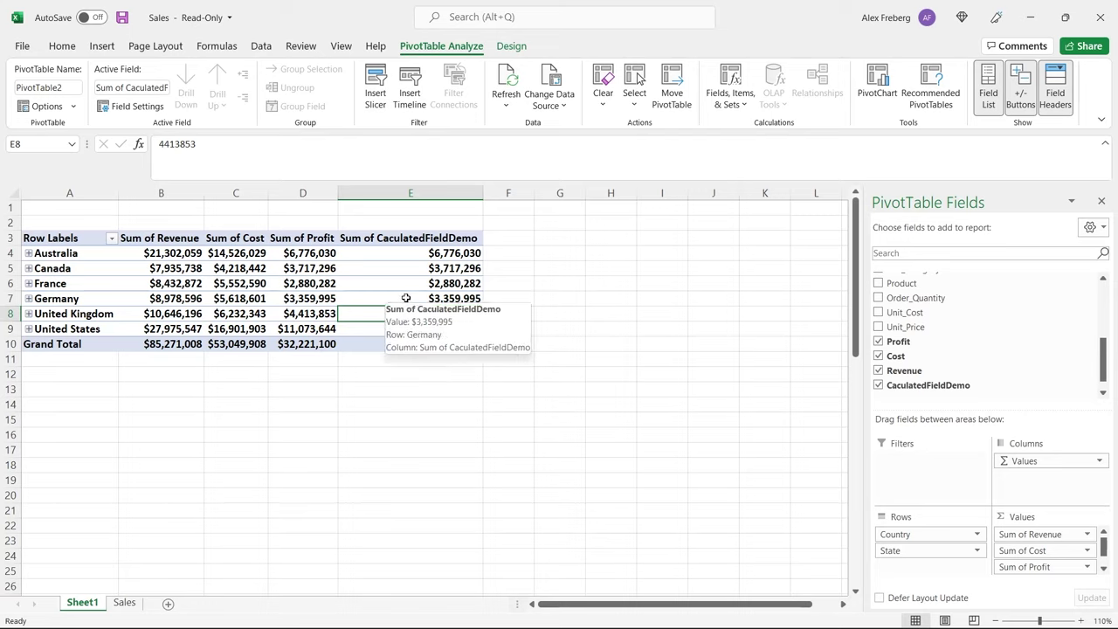
# Try cutting the CaculatedFieldDemo column E to another location, then cancel the cut
pyautogui.click(412, 192)
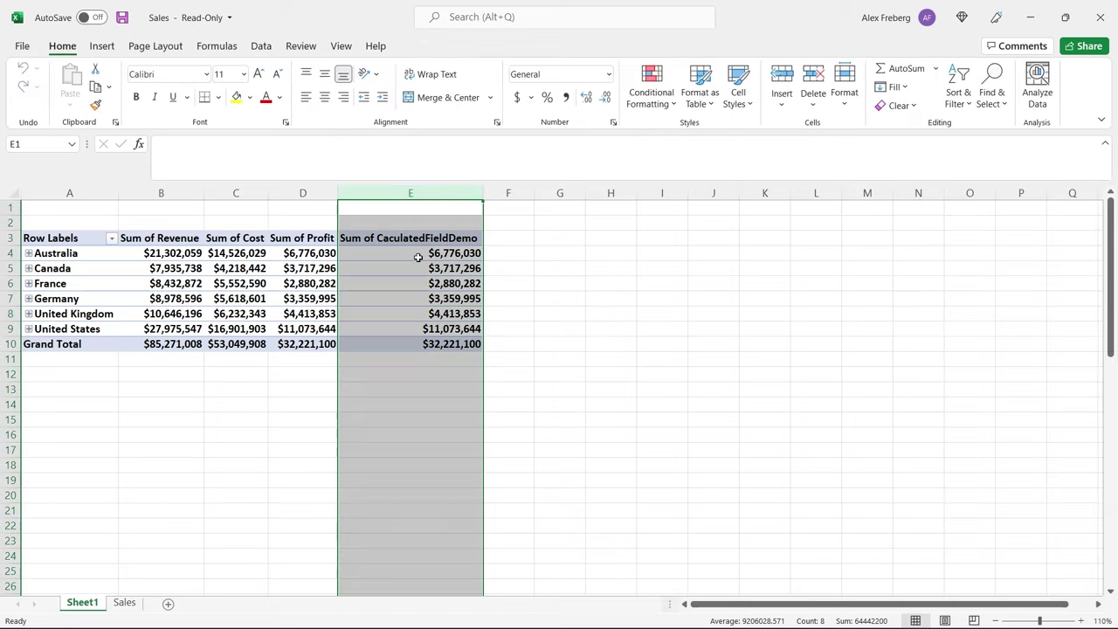
pyautogui.moveTo(405, 267)
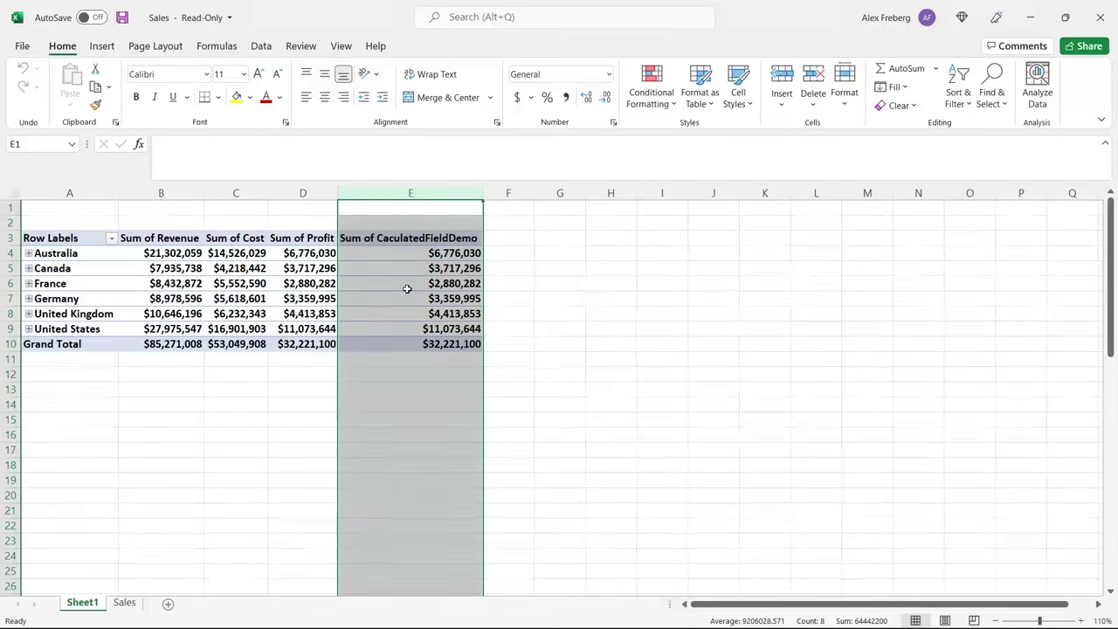
pyautogui.moveTo(407, 289)
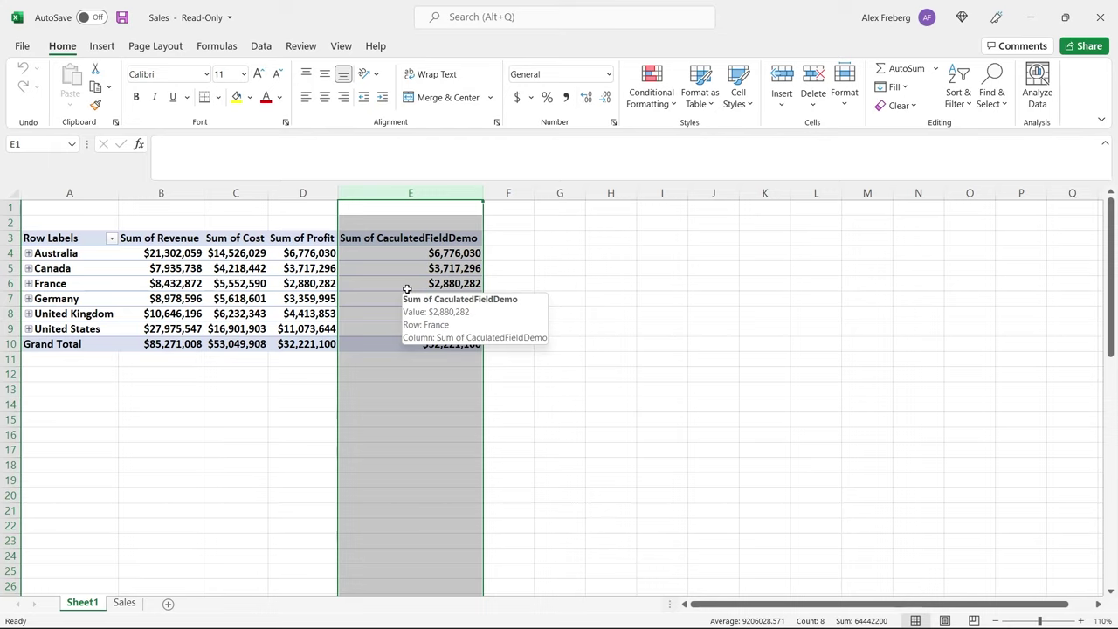
pyautogui.rightClick(407, 289)
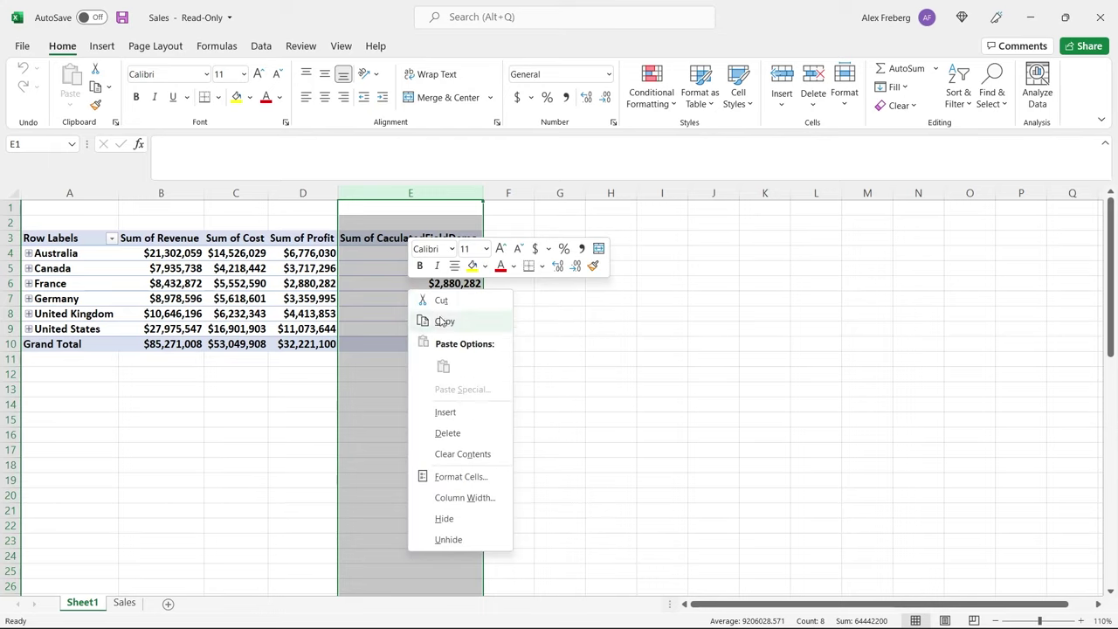
pyautogui.click(441, 301)
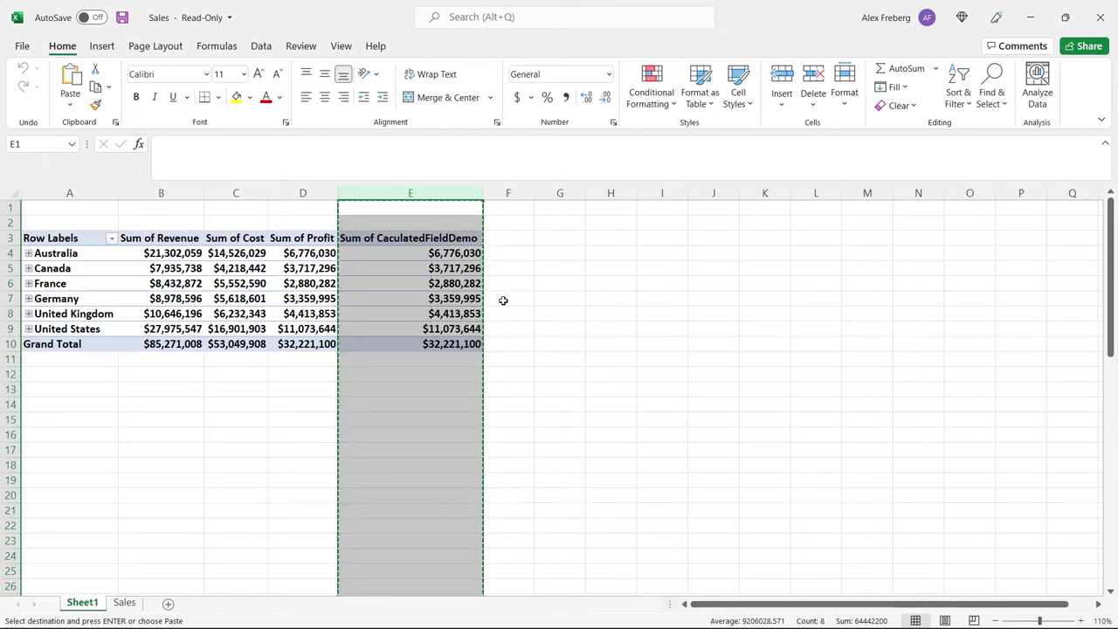
pyautogui.click(505, 299)
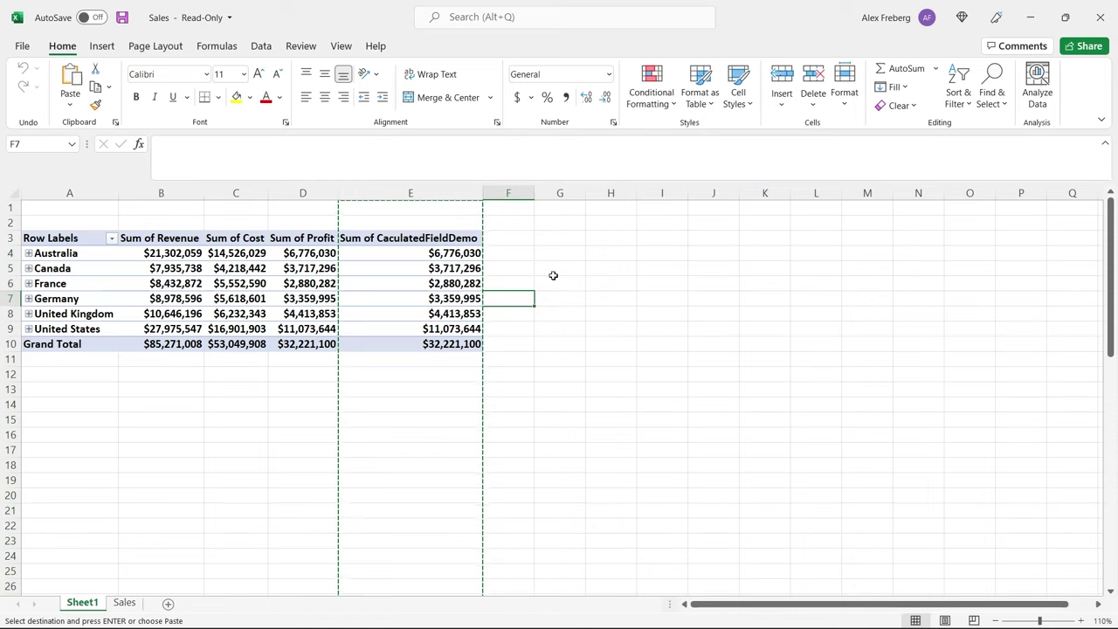
pyautogui.click(612, 192)
pyautogui.click(539, 242)
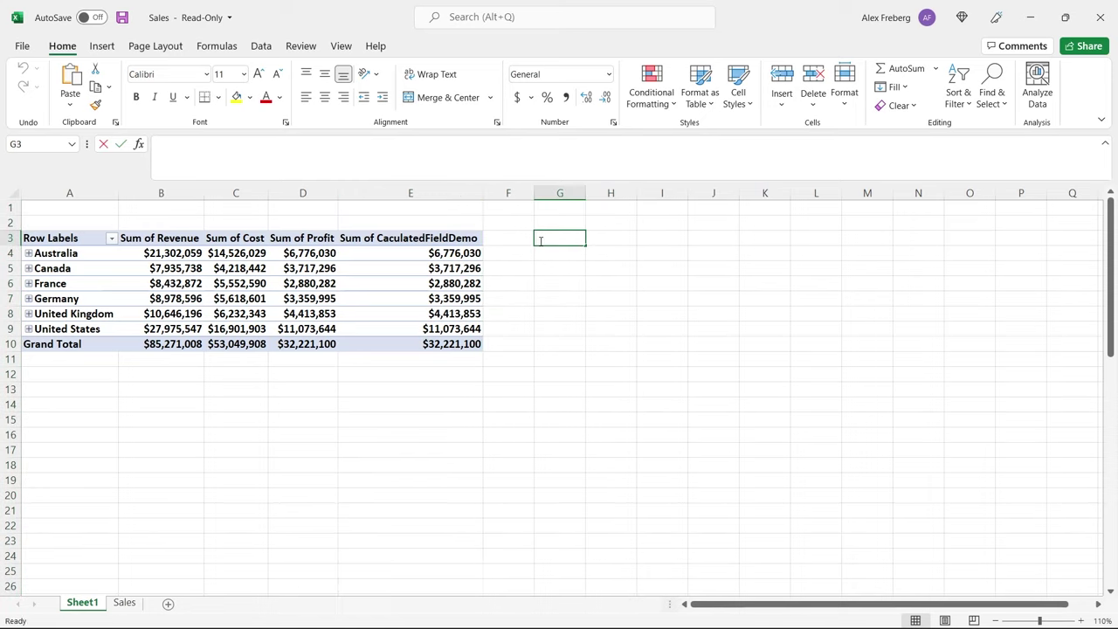
# Uncheck CaculatedFieldDemo in the field list, re-add it to Values, then remove it again
pyautogui.click(423, 295)
pyautogui.scroll(-1, 1017, 345)
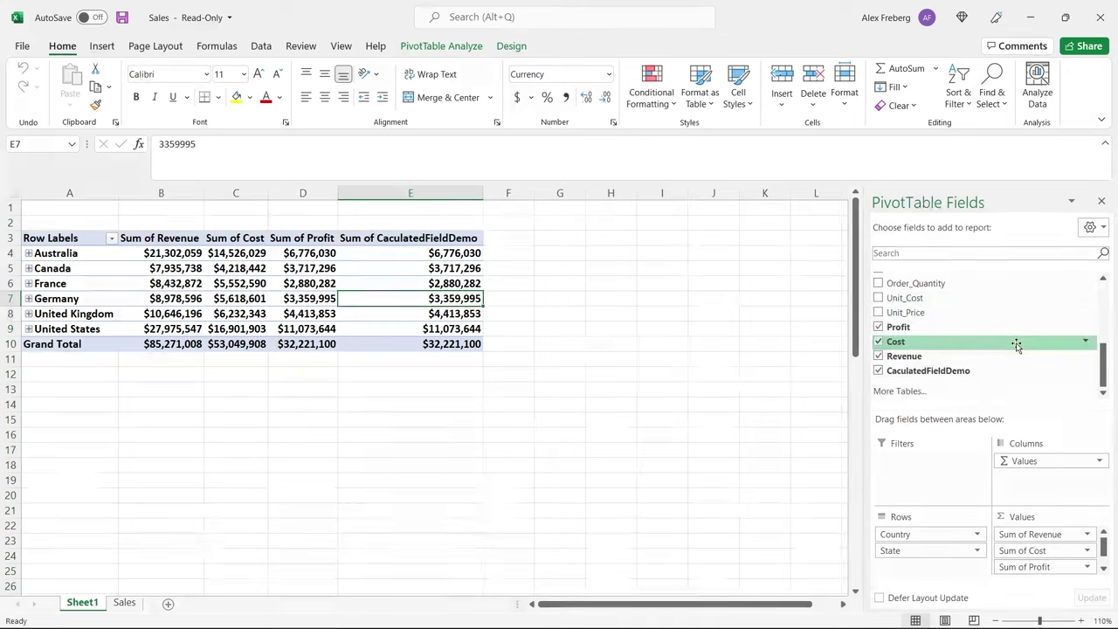
pyautogui.click(877, 371)
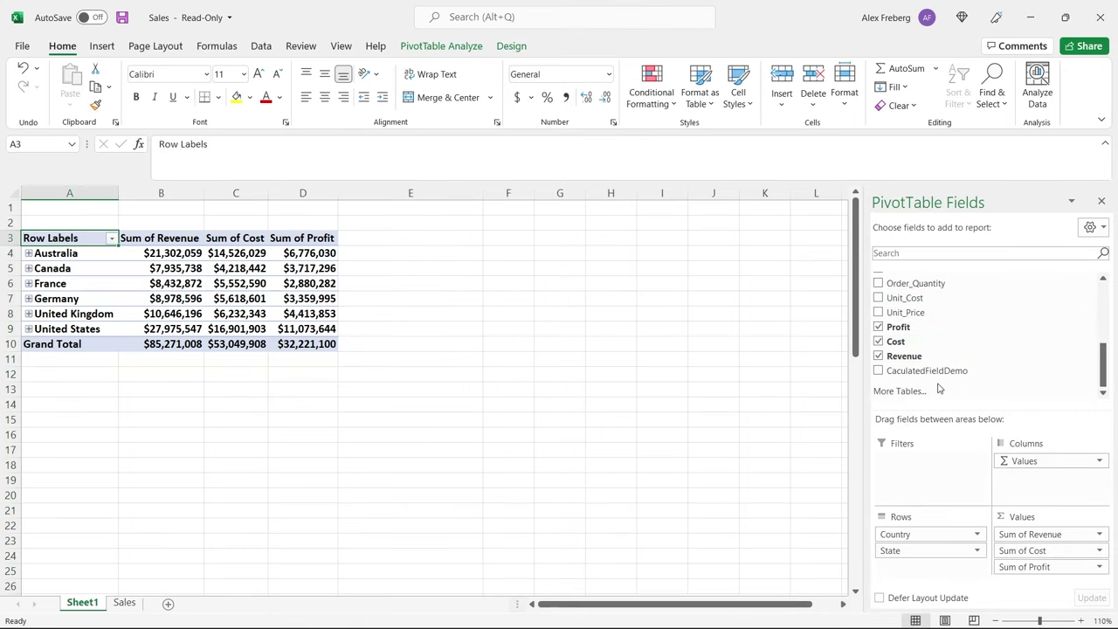
pyautogui.moveTo(947, 370); pyautogui.dragTo(1030, 585)
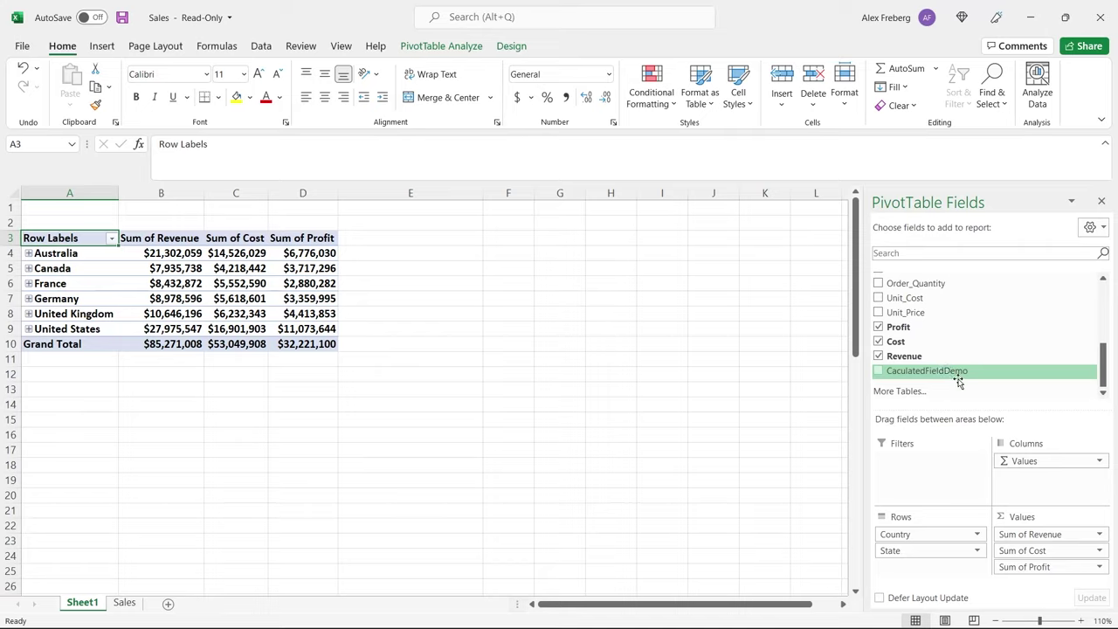
pyautogui.moveTo(961, 381); pyautogui.dragTo(1043, 580)
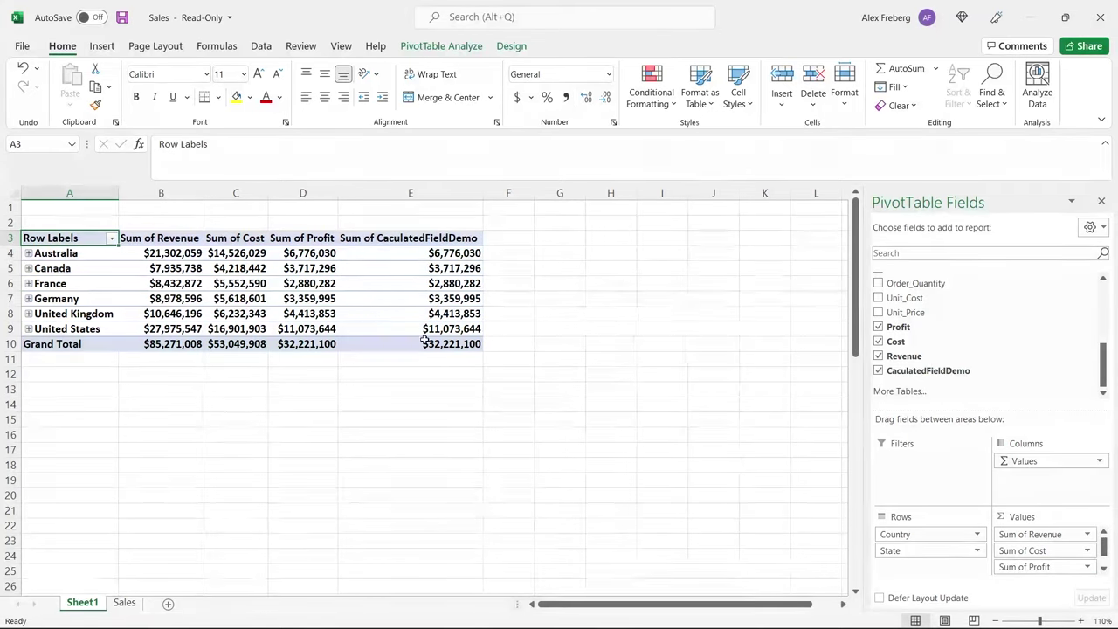
pyautogui.moveTo(434, 327)
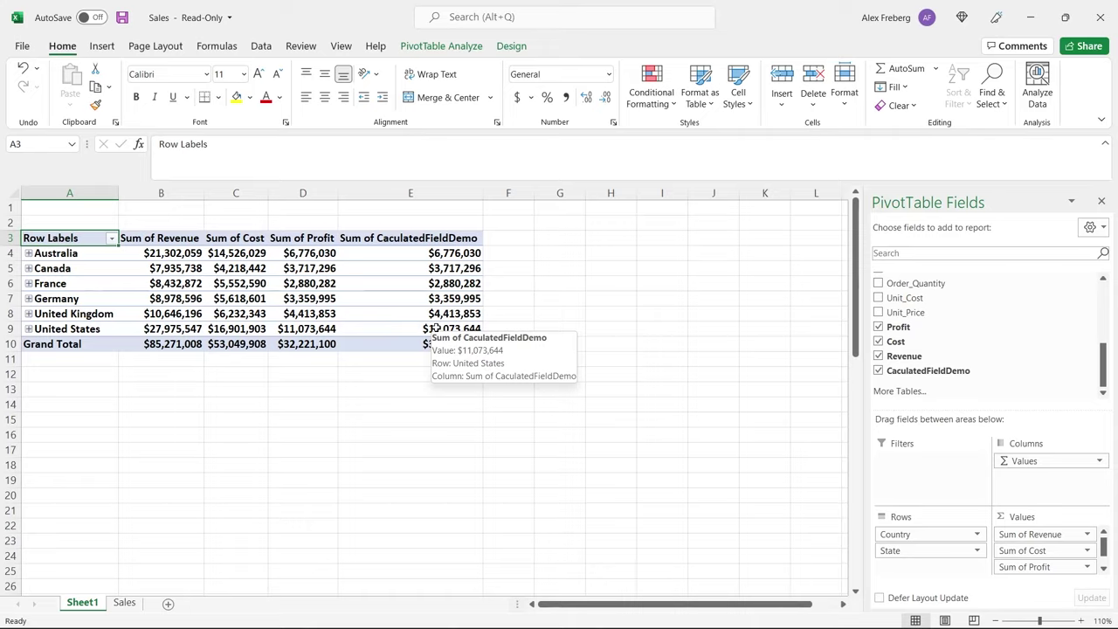
pyautogui.click(879, 373)
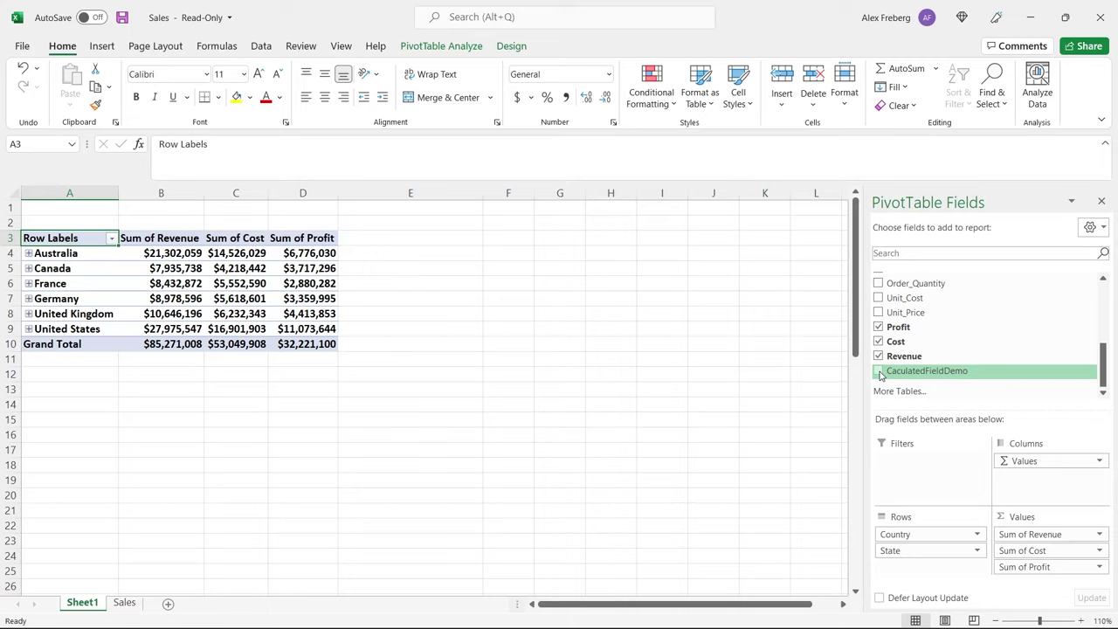
pyautogui.click(335, 344)
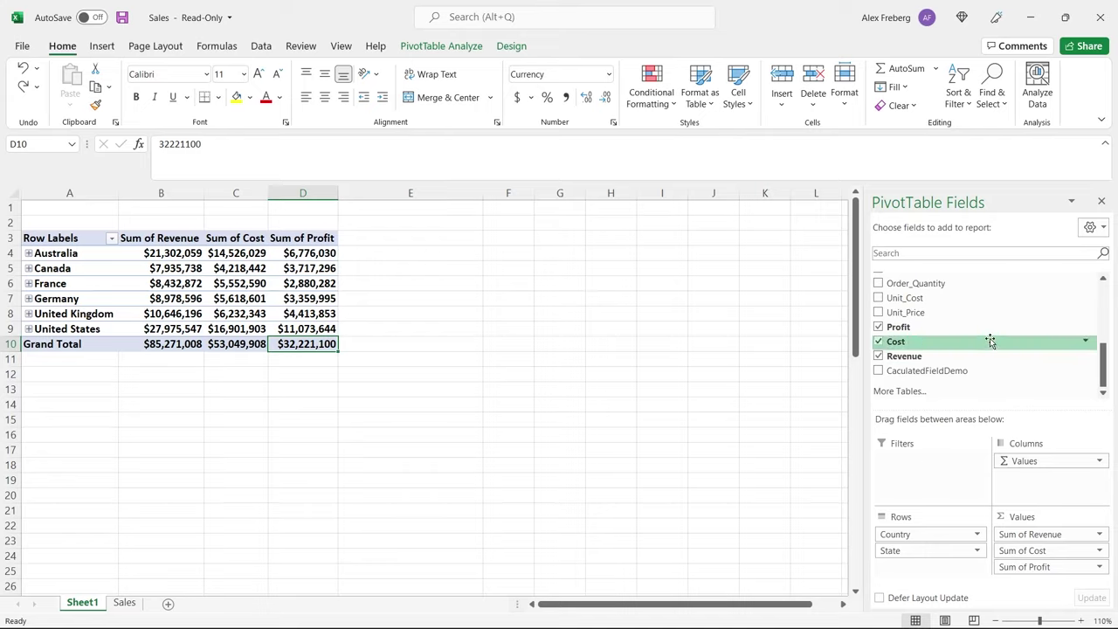
pyautogui.scroll(3, 990, 340)
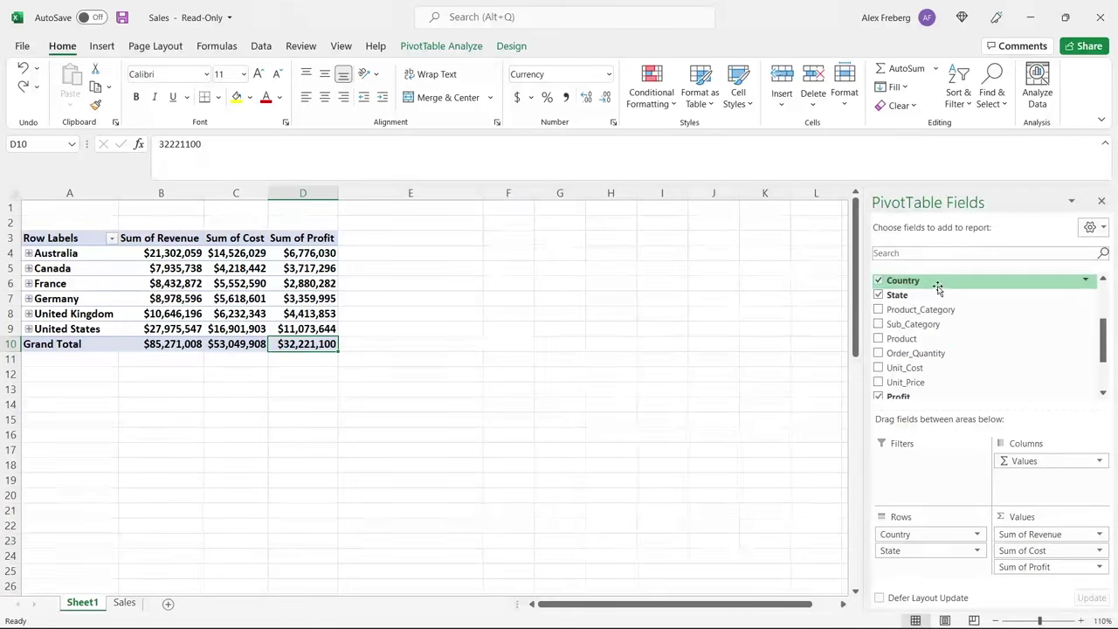
pyautogui.moveTo(942, 284); pyautogui.dragTo(933, 469)
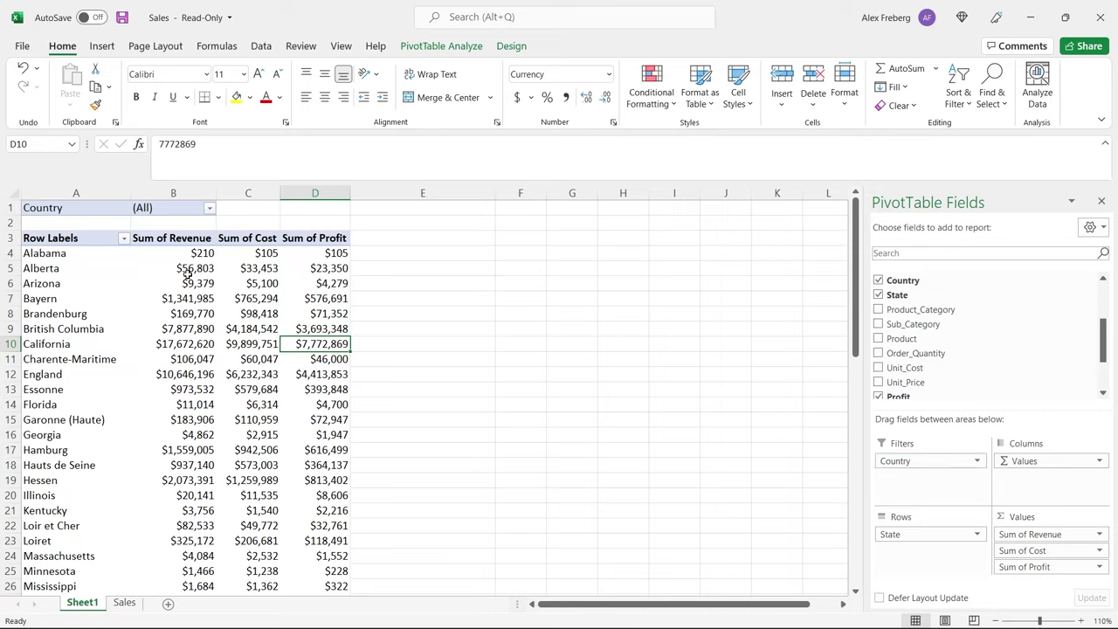
pyautogui.click(210, 209)
pyautogui.click(75, 253)
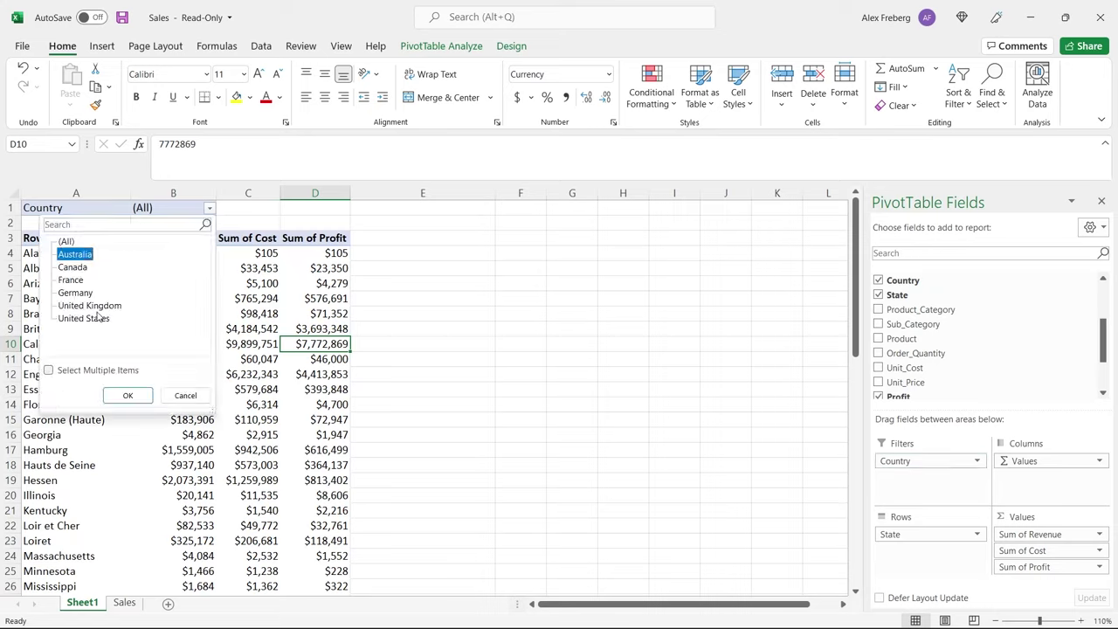
pyautogui.click(127, 395)
pyautogui.moveTo(68, 254); pyautogui.dragTo(80, 305)
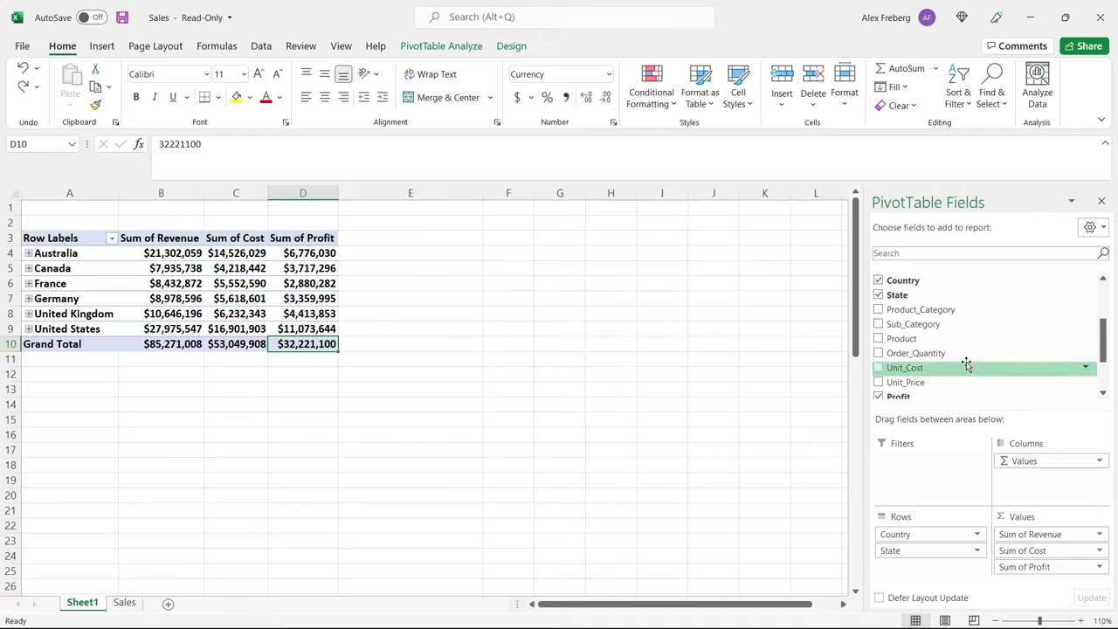
pyautogui.scroll(1, 966, 360)
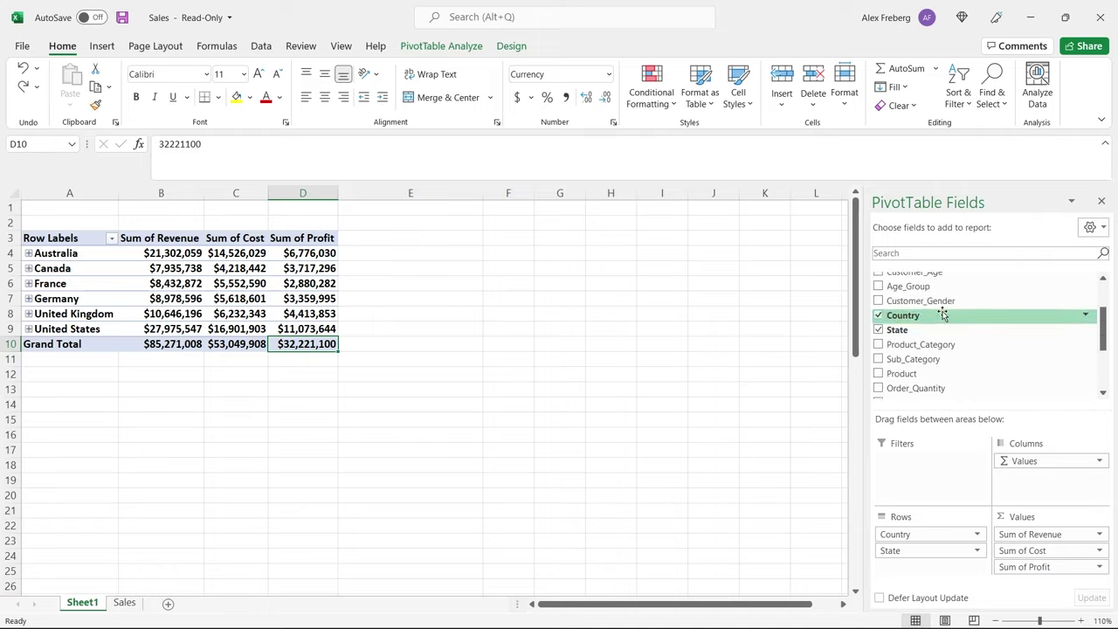
pyautogui.scroll(1, 943, 316)
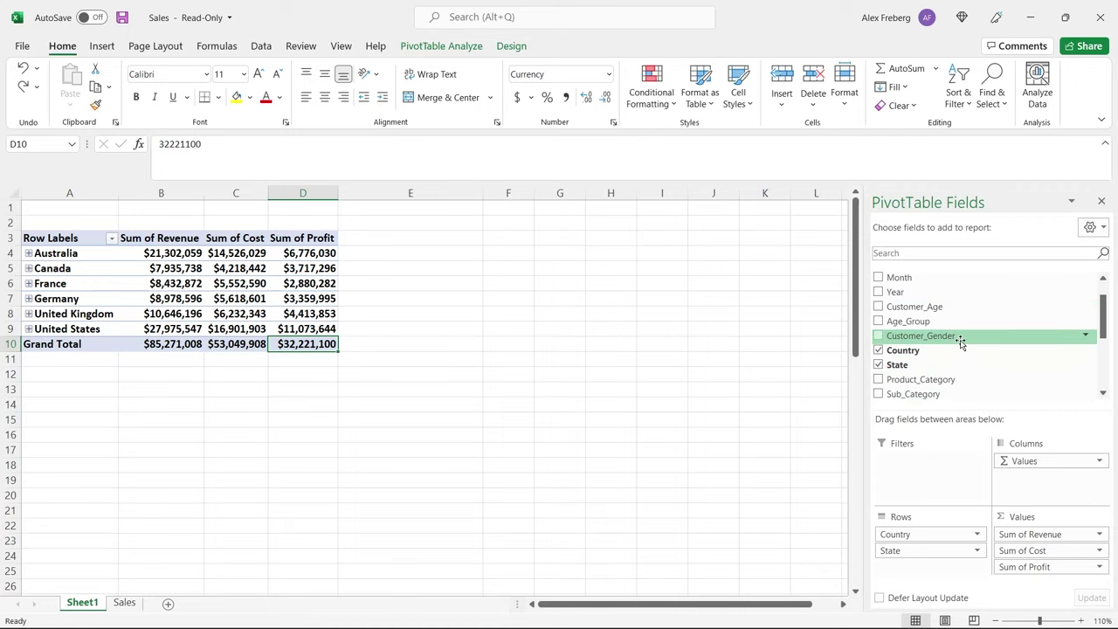
pyautogui.moveTo(960, 342); pyautogui.dragTo(931, 462)
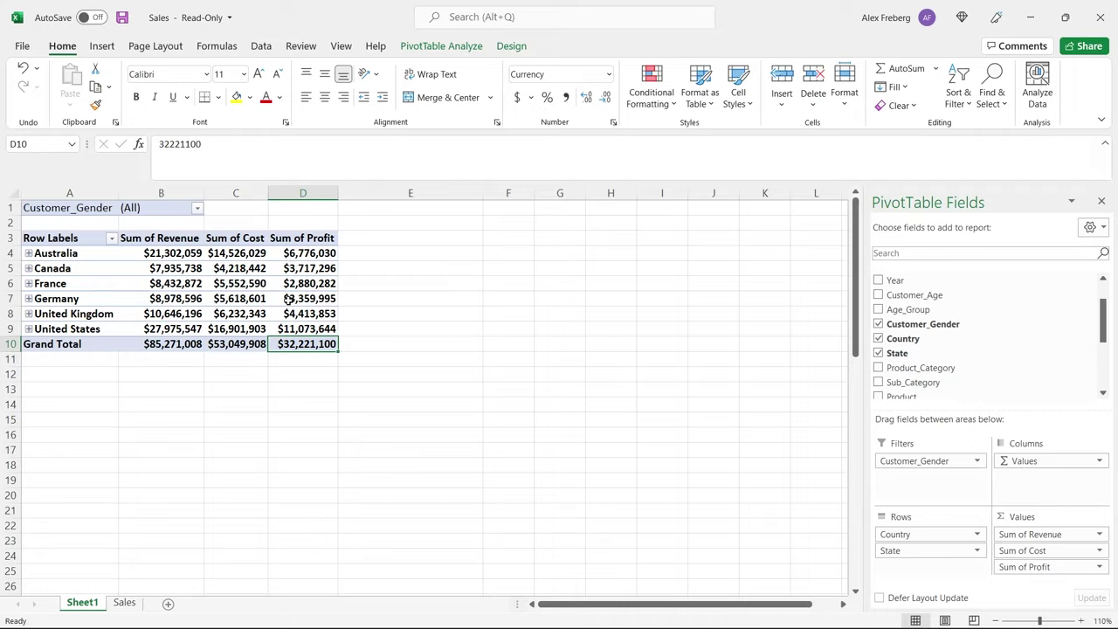
# Filter the pivot by Customer_Gender F, then switch the filter to M
pyautogui.click(197, 210)
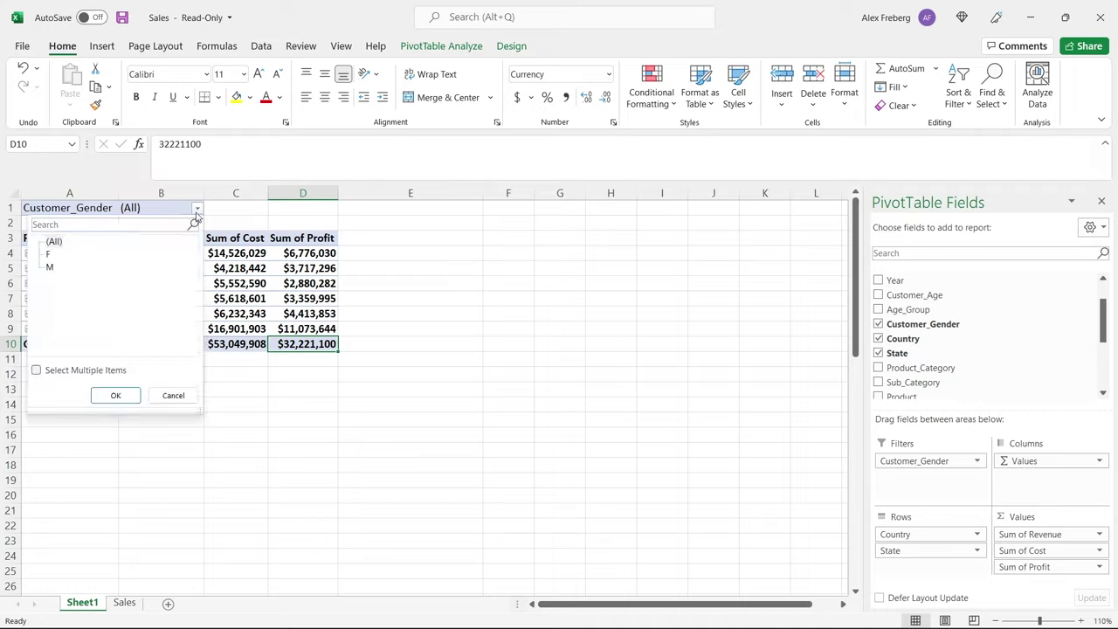
pyautogui.click(49, 254)
pyautogui.click(107, 395)
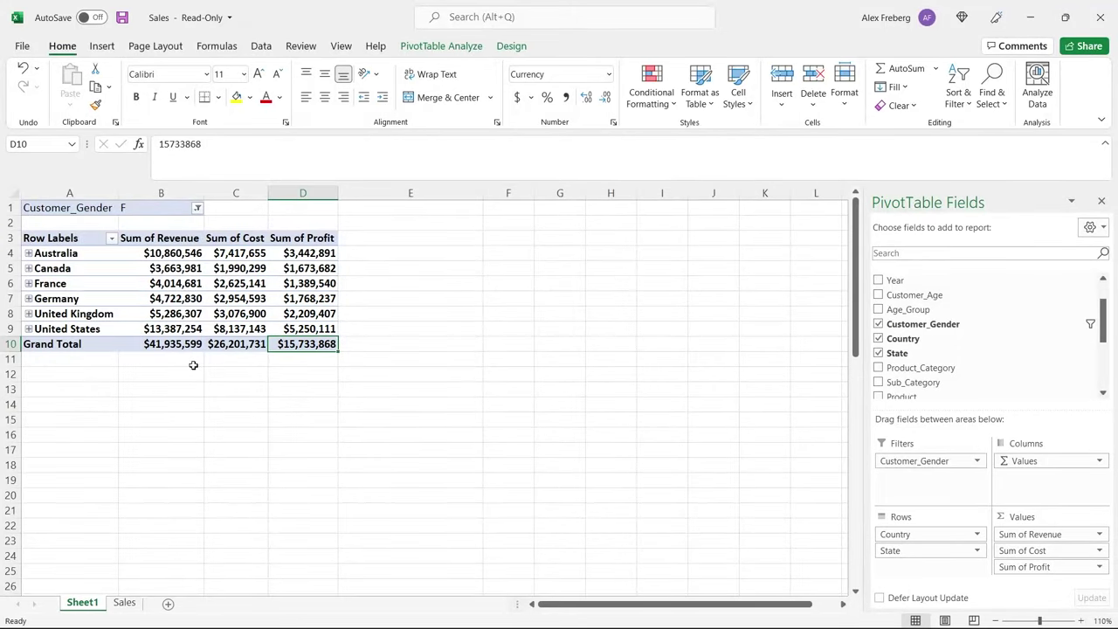
pyautogui.click(197, 209)
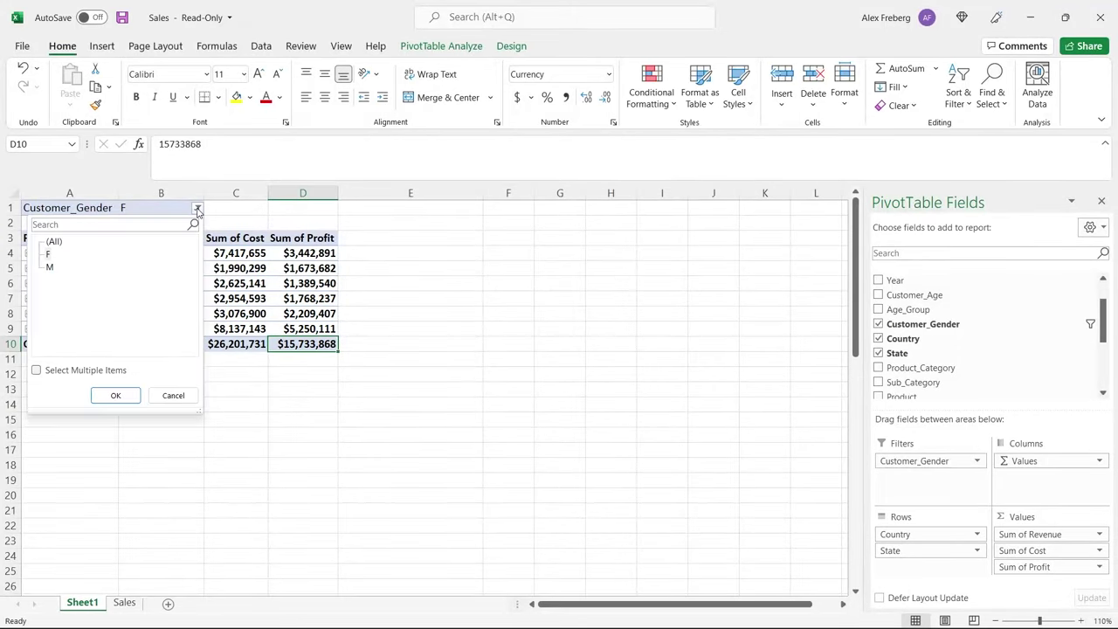
pyautogui.click(49, 266)
pyautogui.click(115, 396)
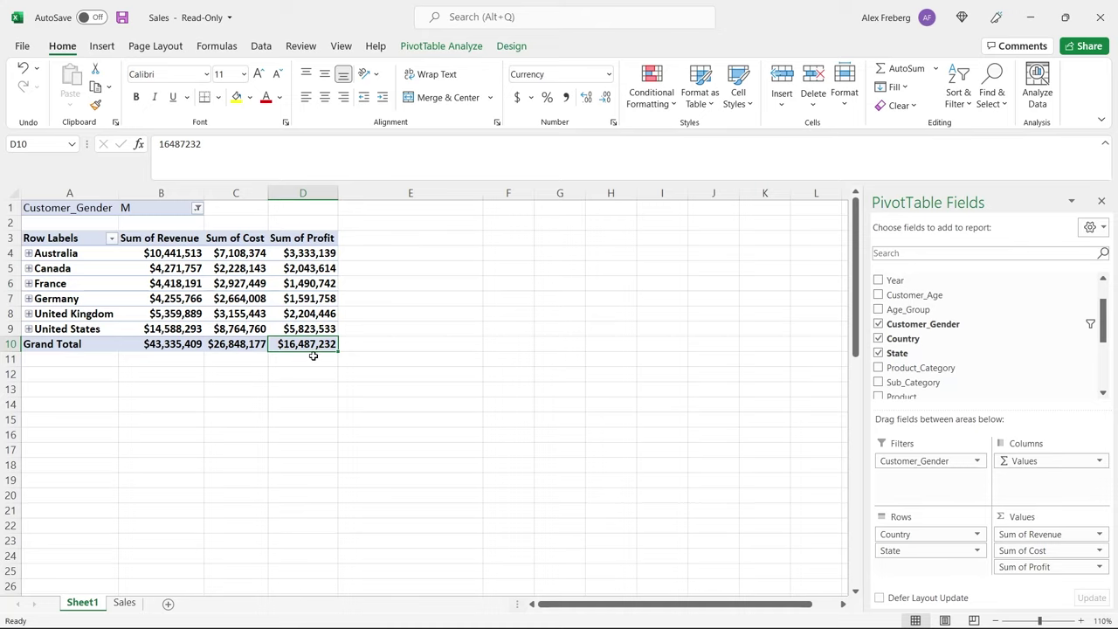
# Set the Customer_Gender filter back to F only
pyautogui.click(197, 208)
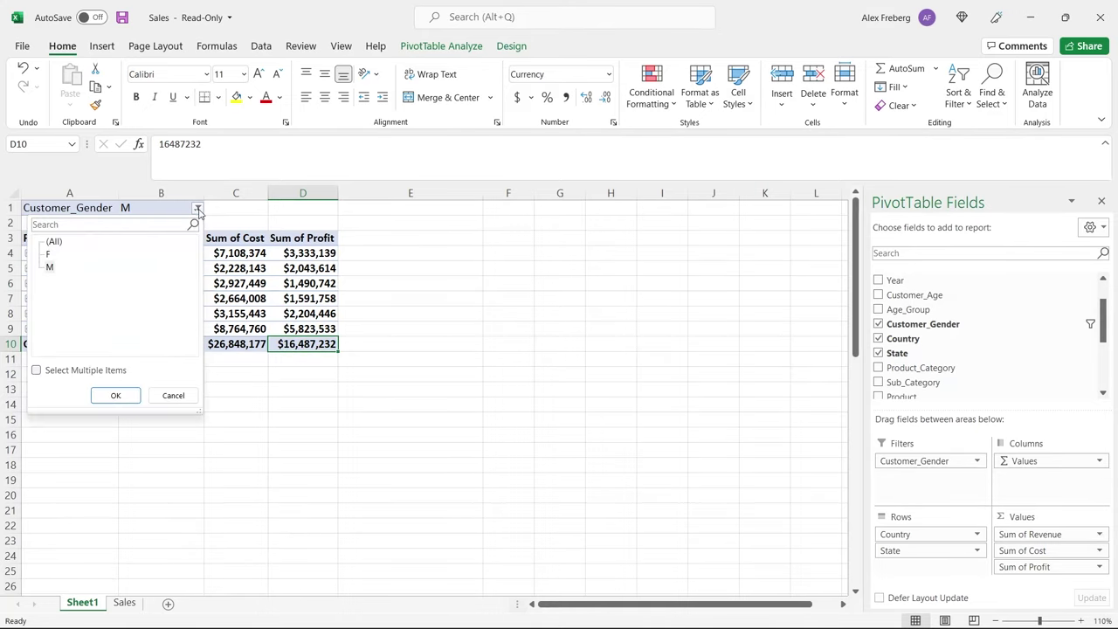
pyautogui.click(50, 255)
pyautogui.click(115, 395)
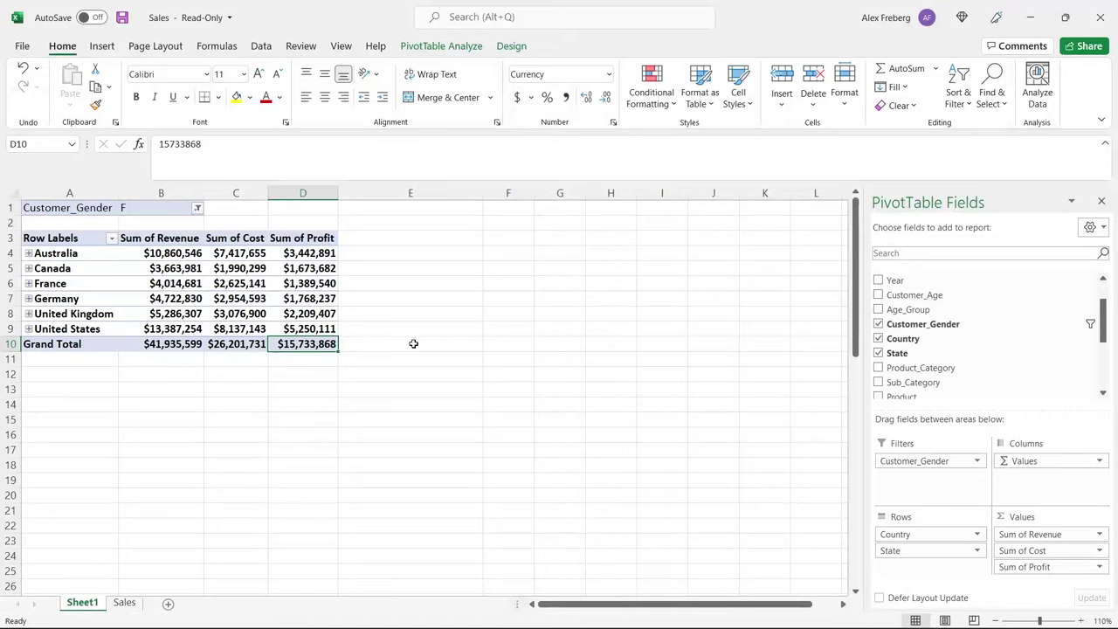
pyautogui.click(559, 238)
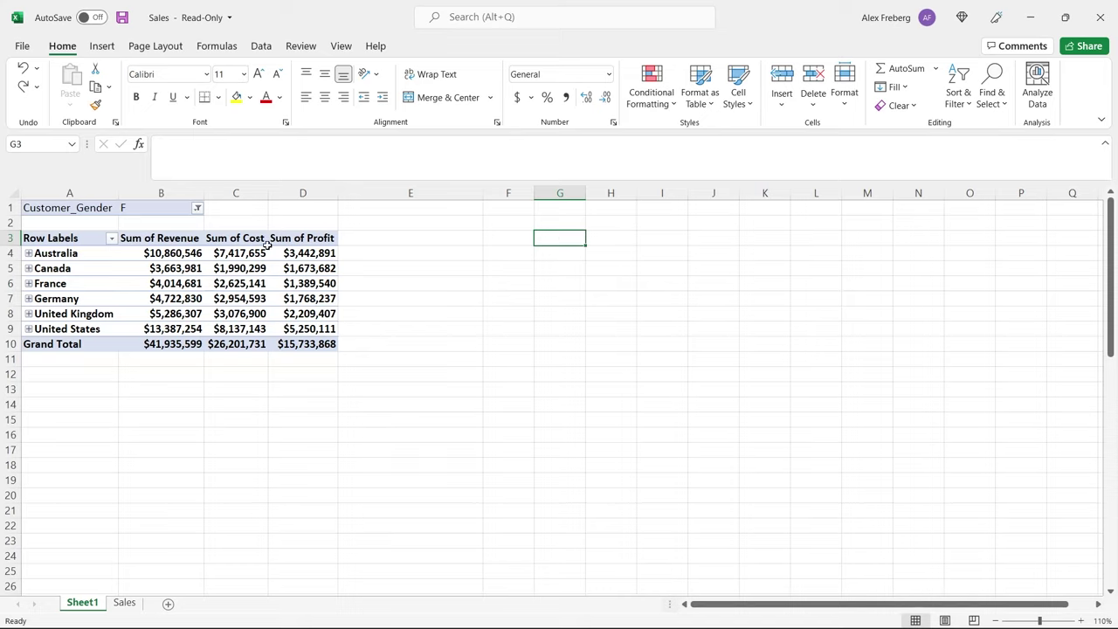
# Insert a PivotTable at G3 using Sales!A1:R113037 as the source range
pyautogui.click(102, 46)
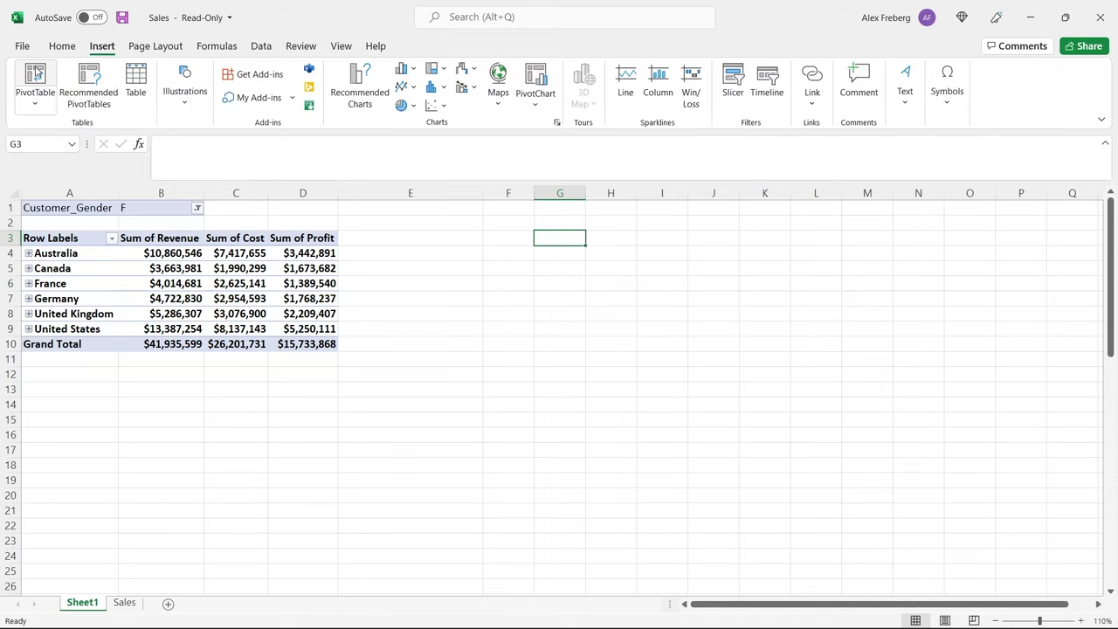
pyautogui.click(36, 74)
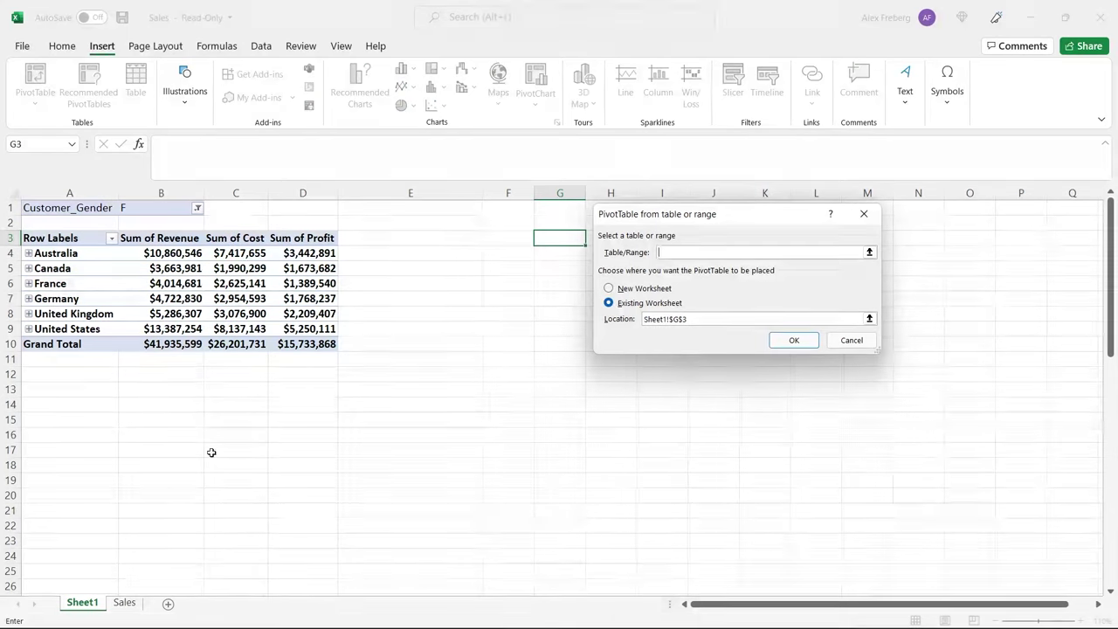
pyautogui.click(124, 603)
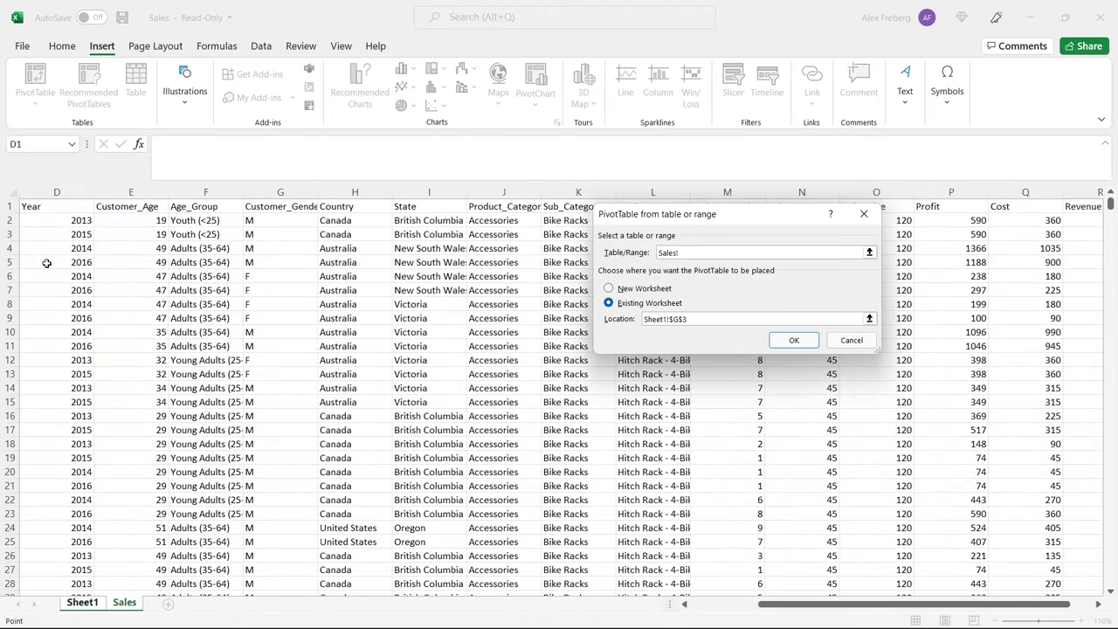
pyautogui.hscroll(-3, 47, 262)
pyautogui.click(60, 206)
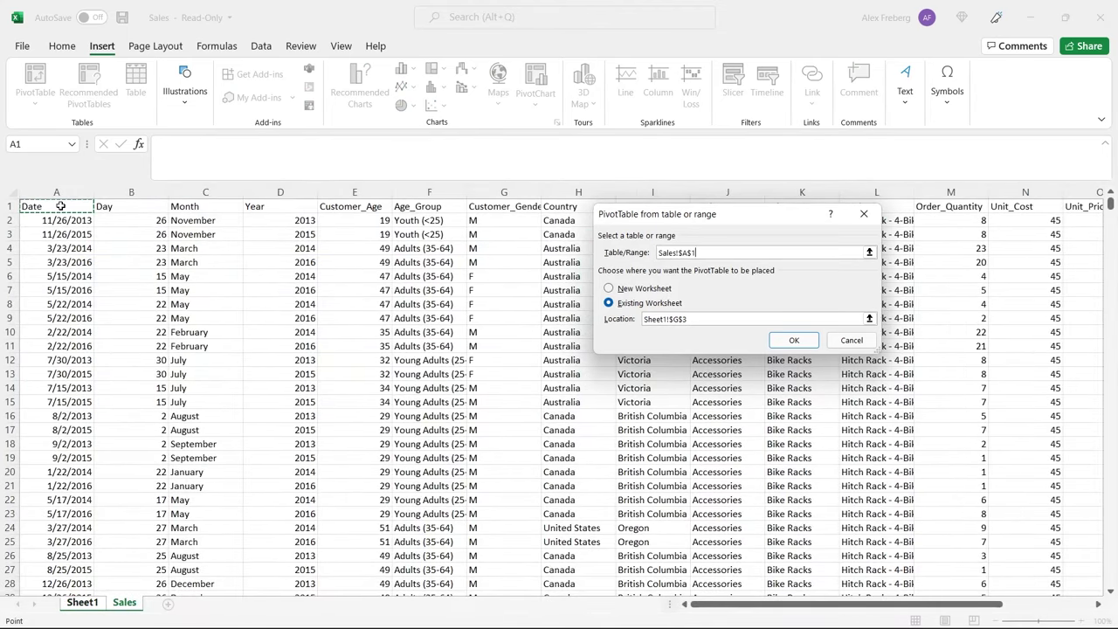
pyautogui.hotkey('ctrl', 'shift', 'Right')
pyautogui.hotkey('ctrl', 'shift', 'Down')
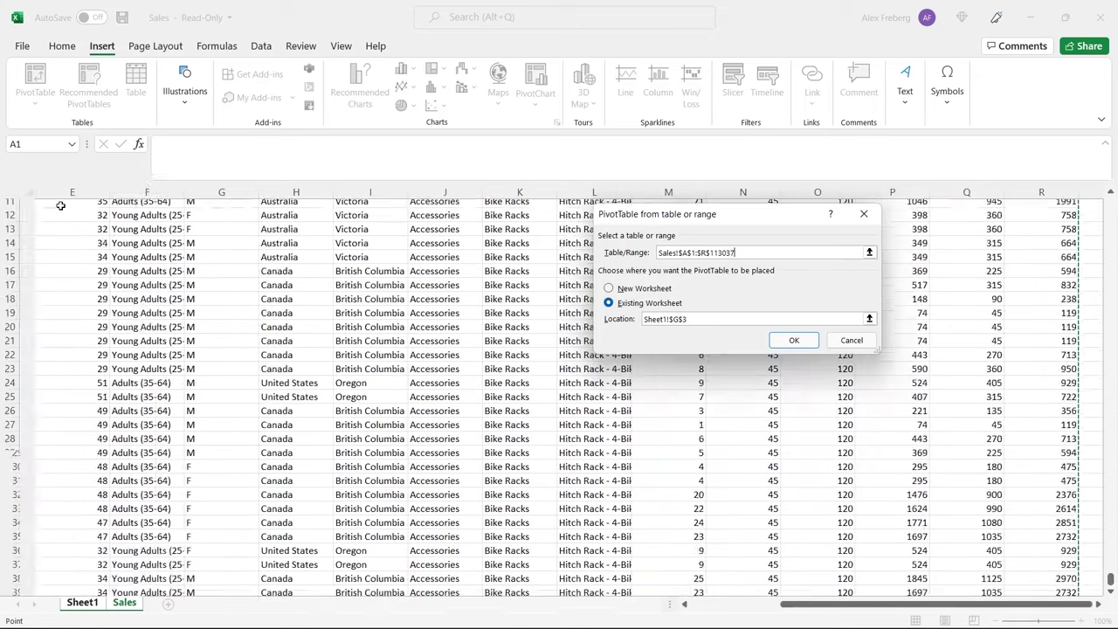
pyautogui.click(796, 342)
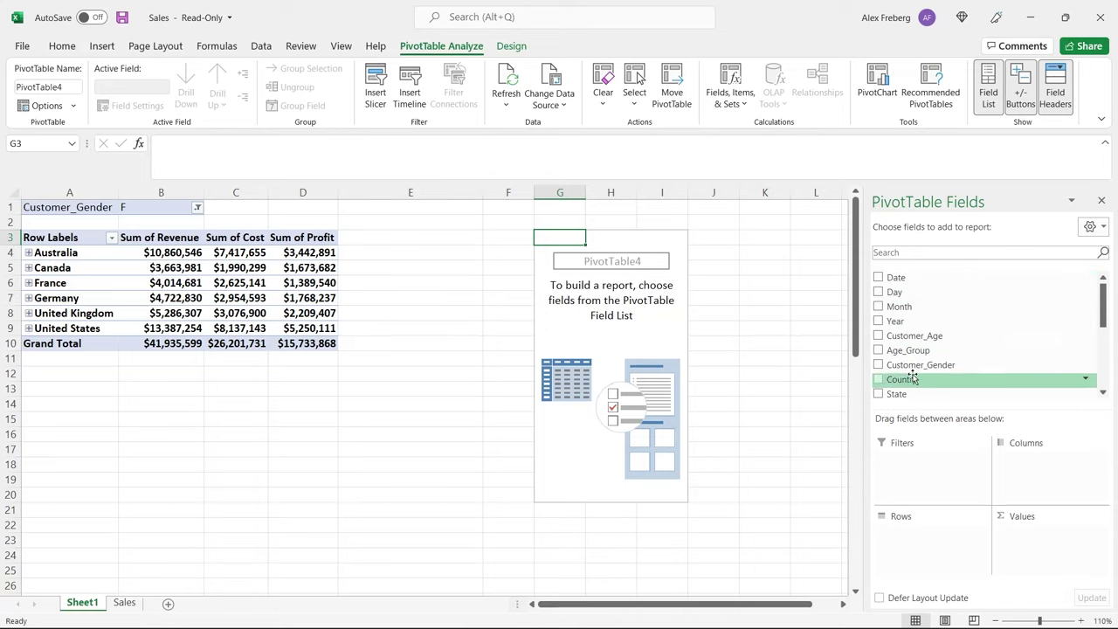
# Place Country in Rows, Year in Columns and Revenue in Values of the new pivot
pyautogui.moveTo(911, 377); pyautogui.dragTo(930, 542)
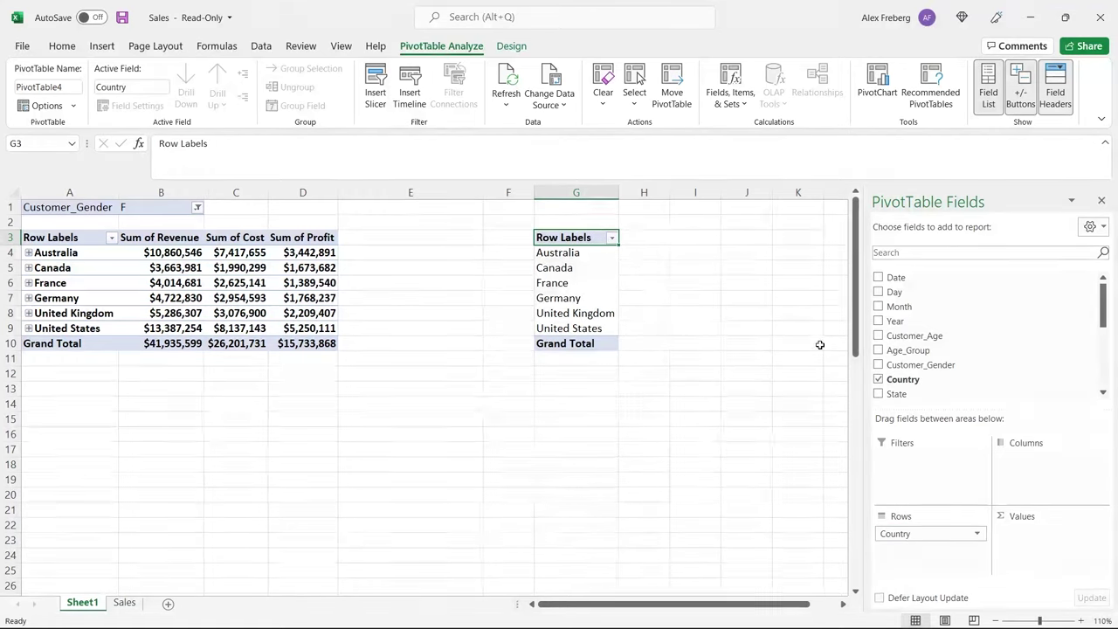
pyautogui.hscroll(3, 832, 332)
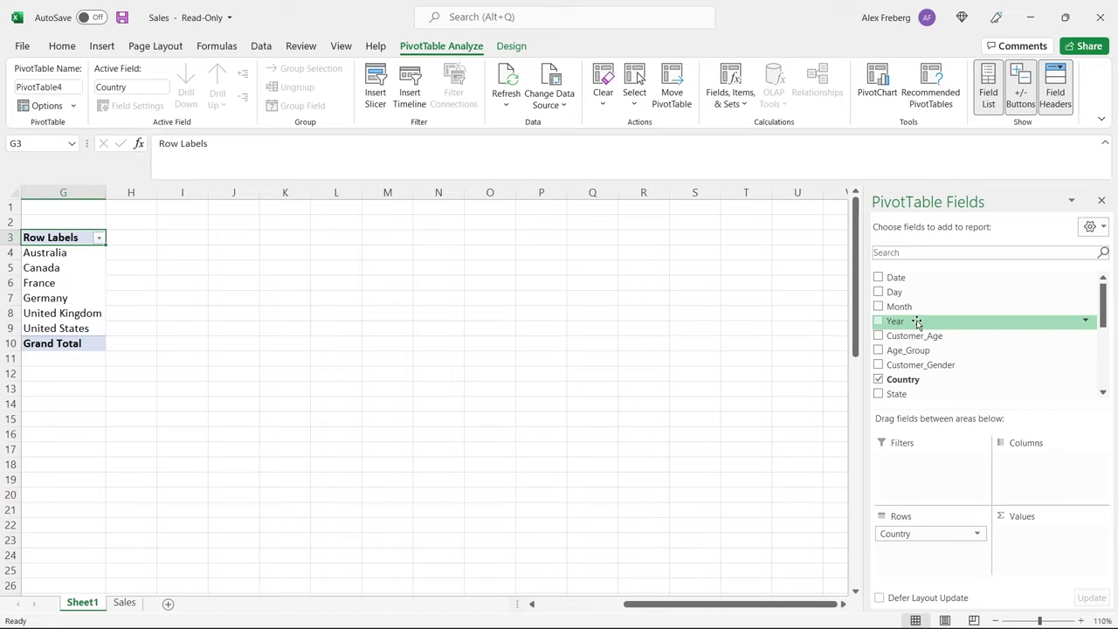
pyautogui.click(1081, 620)
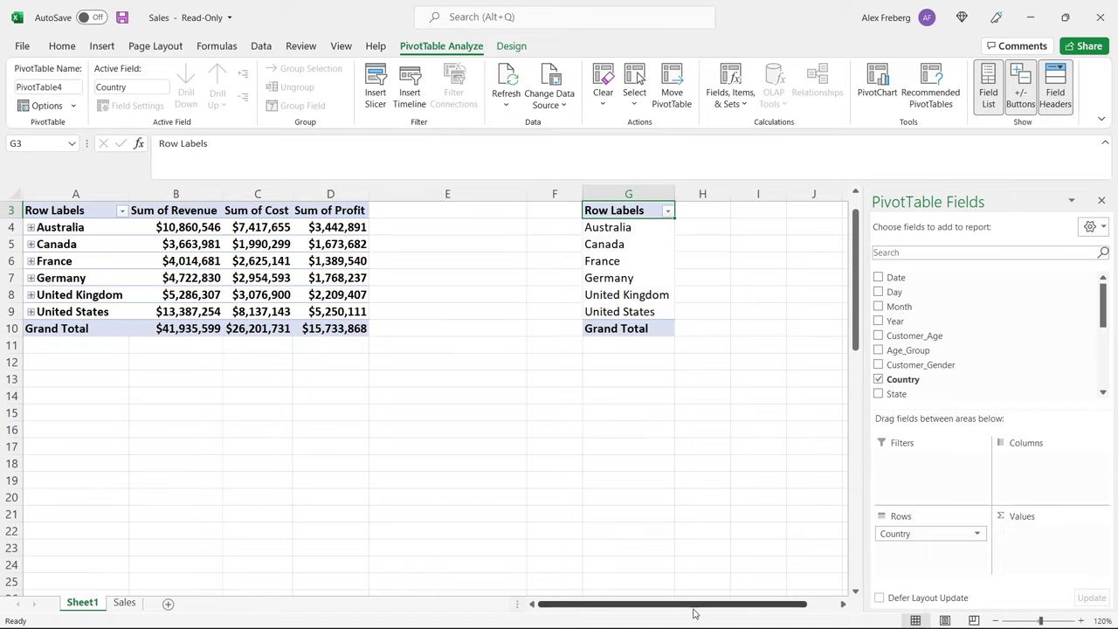
pyautogui.click(842, 603)
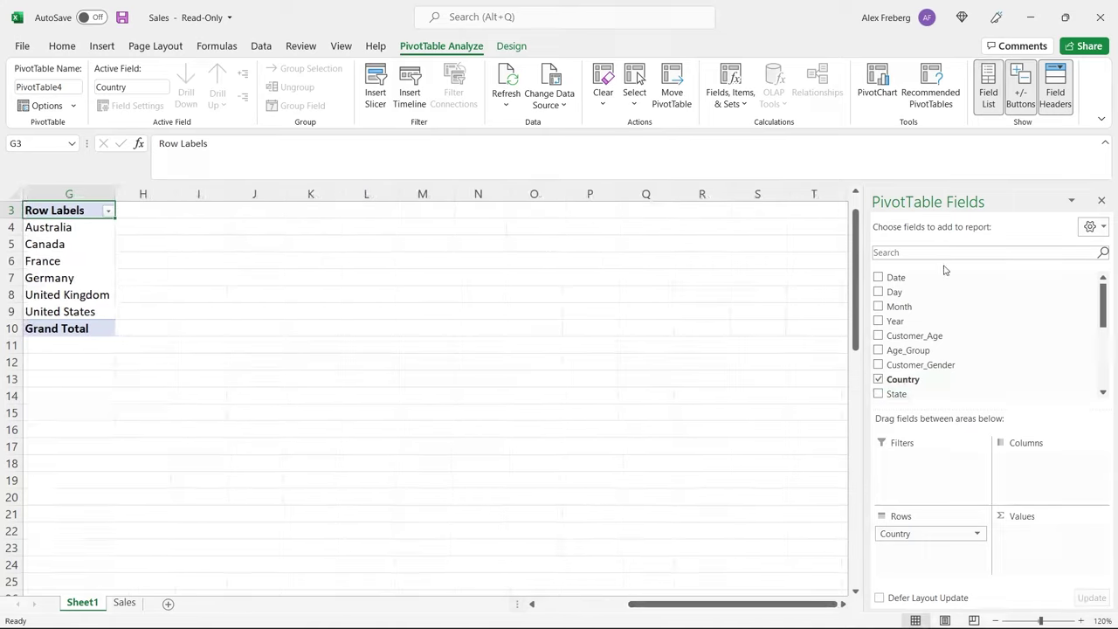
pyautogui.moveTo(926, 321); pyautogui.dragTo(1023, 463)
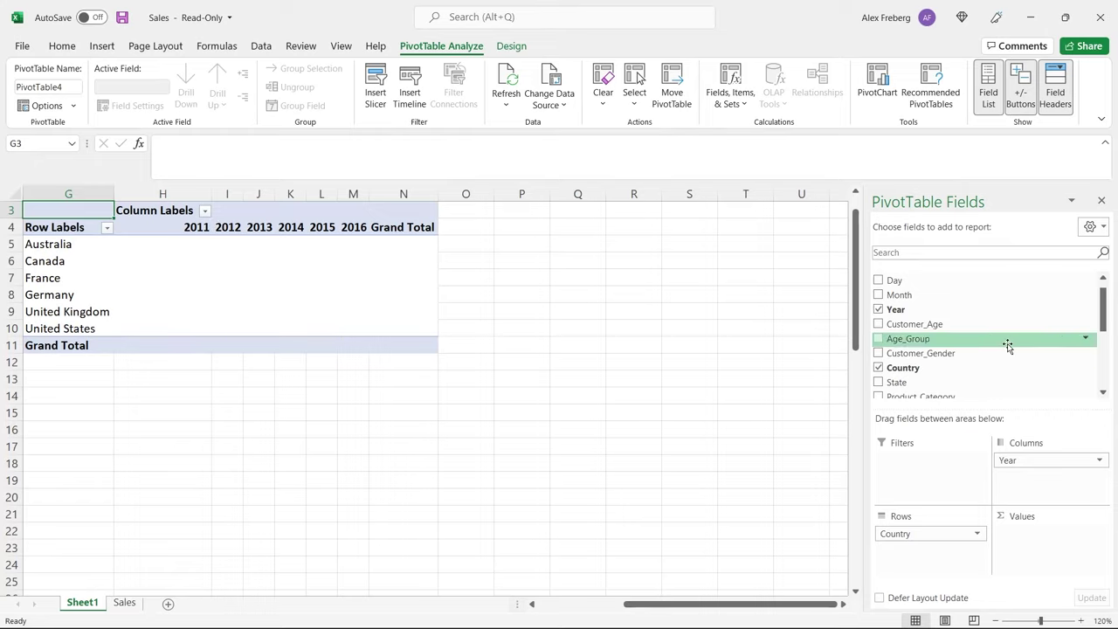
pyautogui.scroll(-5, 967, 356)
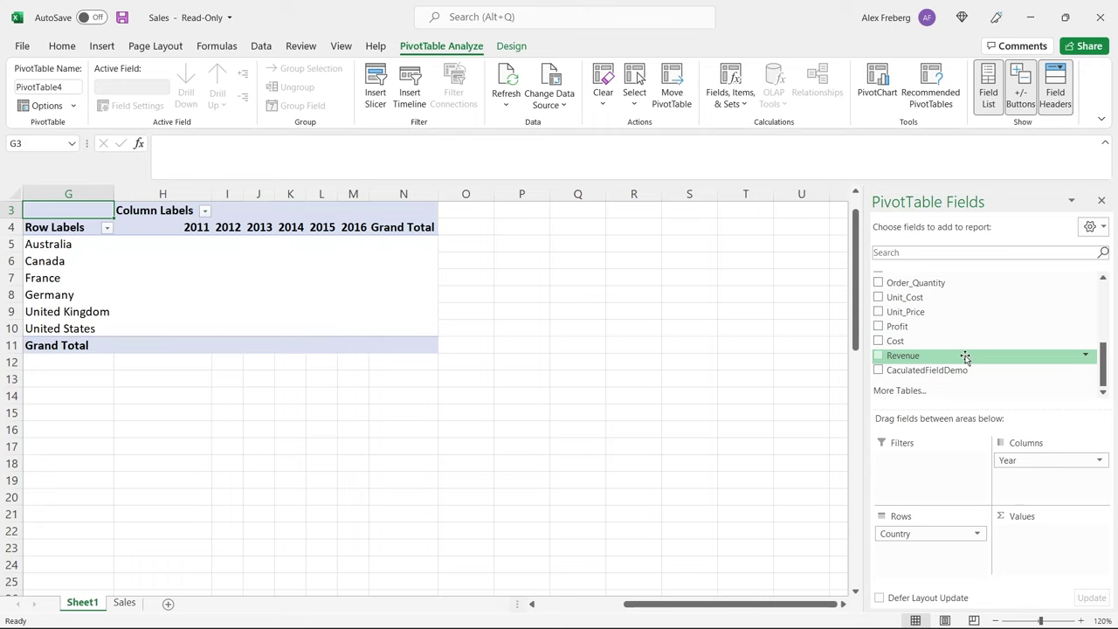
pyautogui.moveTo(965, 358); pyautogui.dragTo(1034, 536)
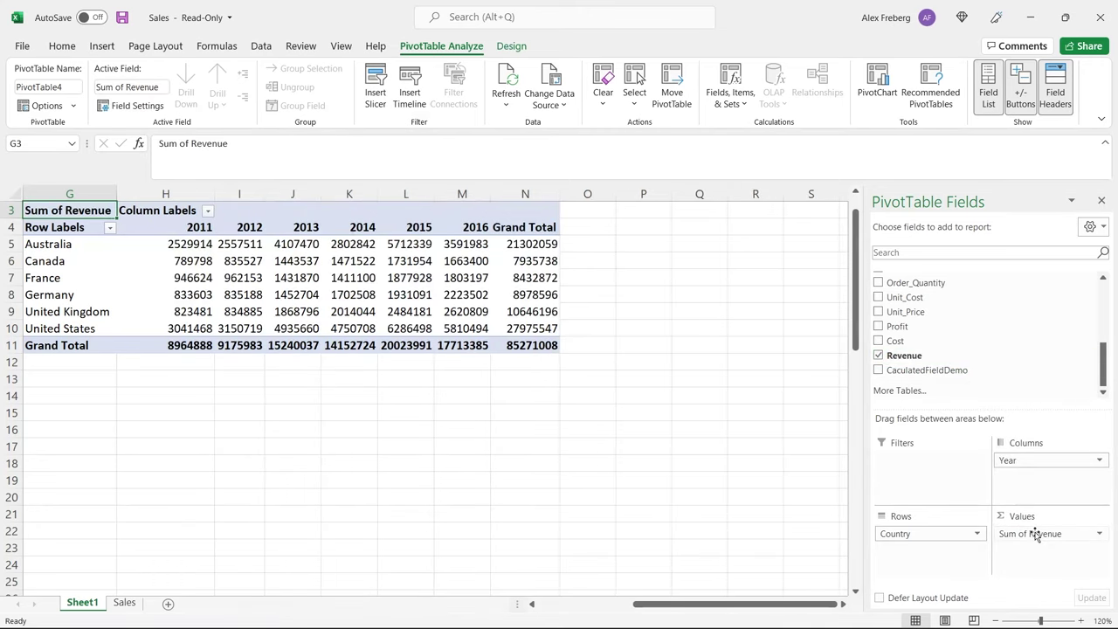
pyautogui.moveTo(195, 242); pyautogui.dragTo(517, 348)
# Apply the Currency number format to the revenue figures and remove both decimal places
pyautogui.click(62, 46)
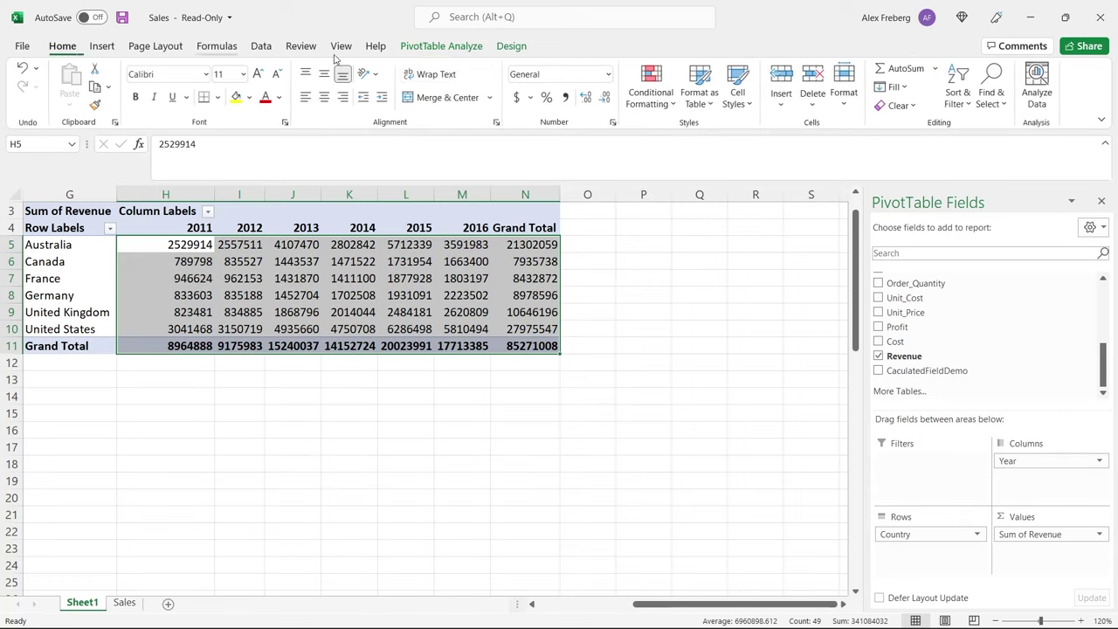
pyautogui.click(608, 75)
pyautogui.click(602, 166)
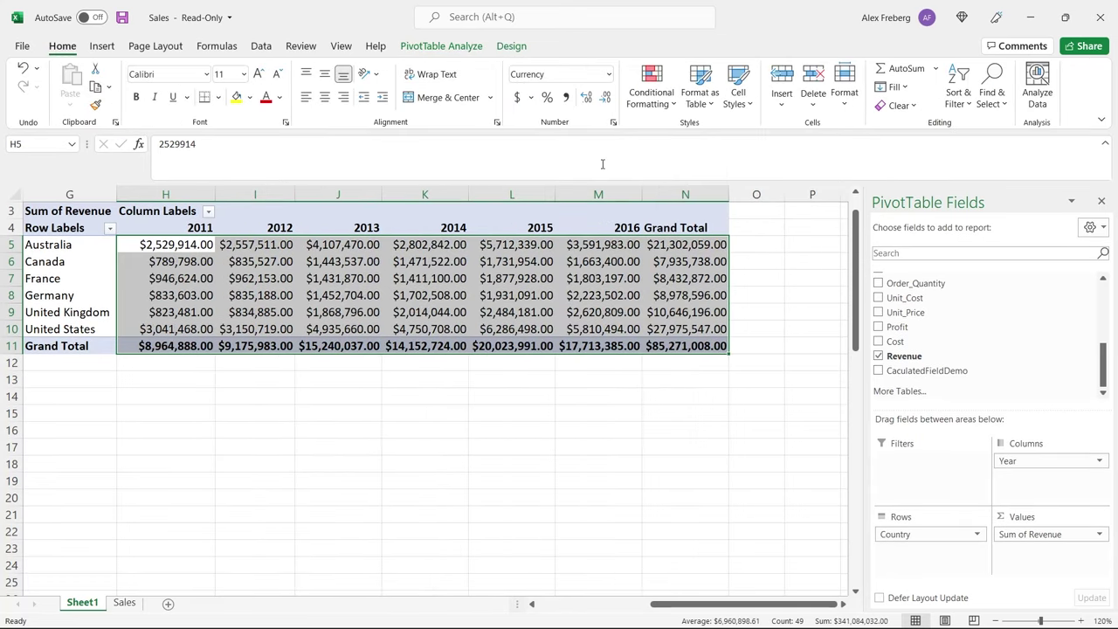
pyautogui.click(605, 97)
pyautogui.click(604, 97)
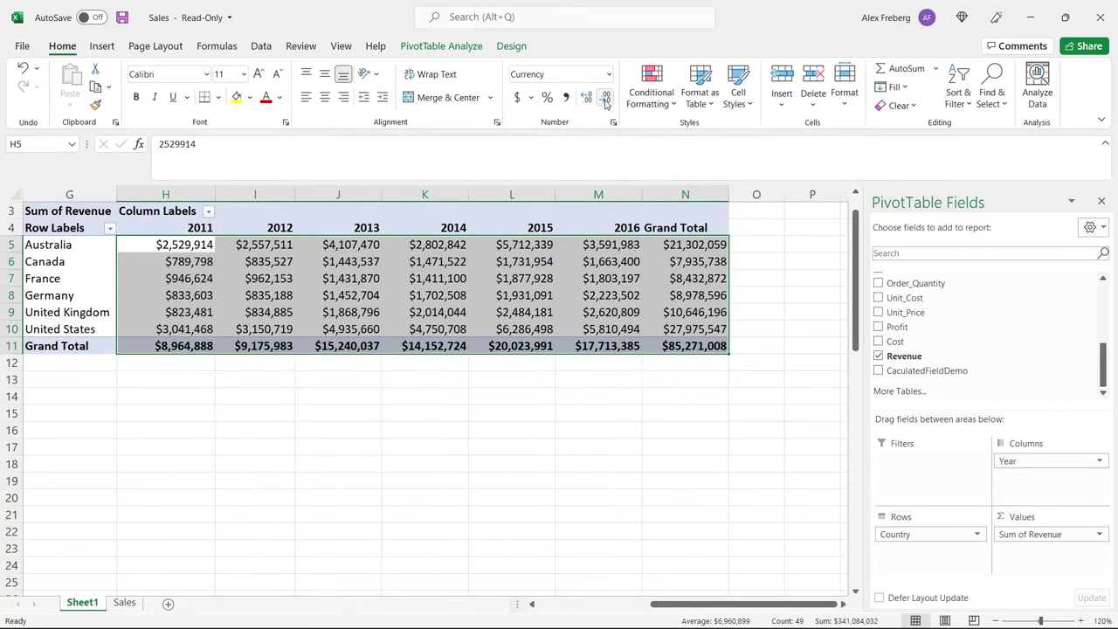
# Check the whole-dollar results, from the $85,271,008 Grand Total to Australia's yearly revenues
pyautogui.click(549, 411)
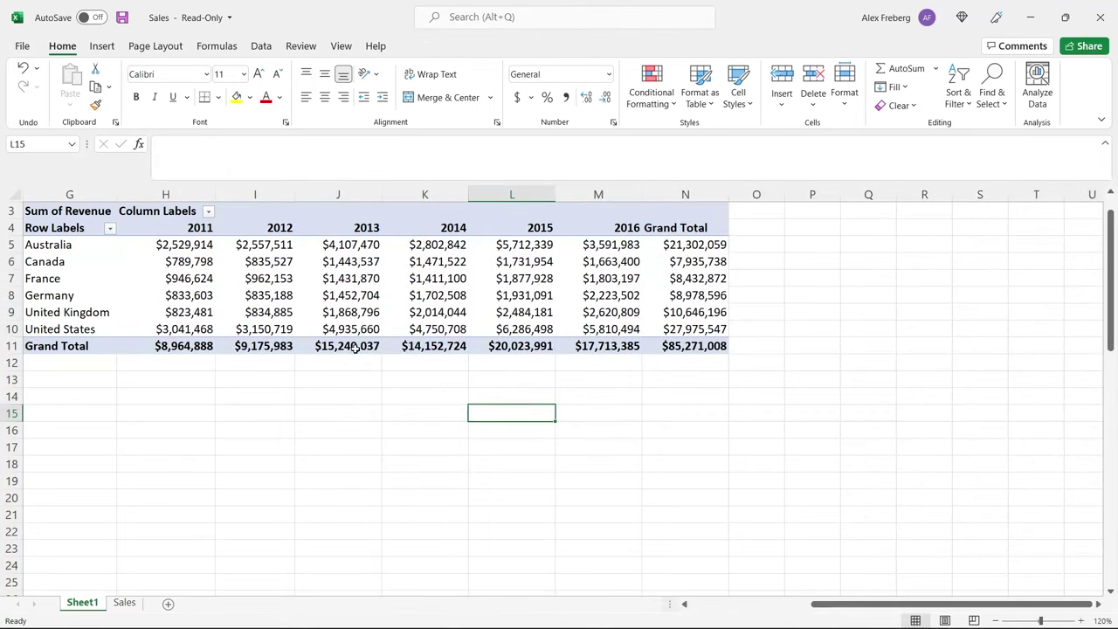
pyautogui.click(659, 345)
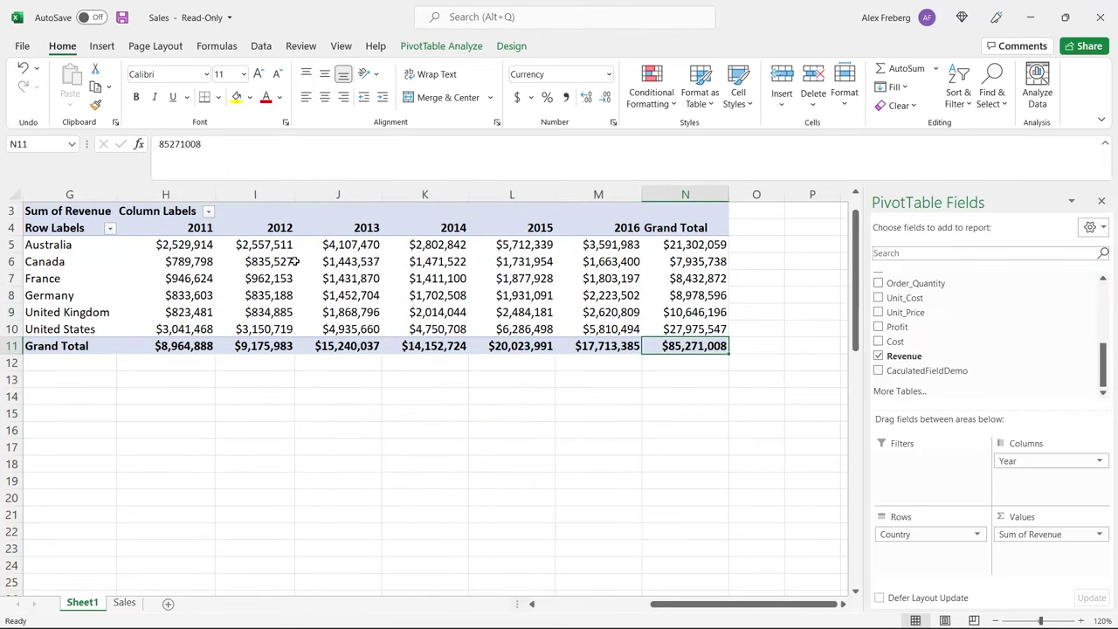
pyautogui.click(102, 238)
pyautogui.click(182, 240)
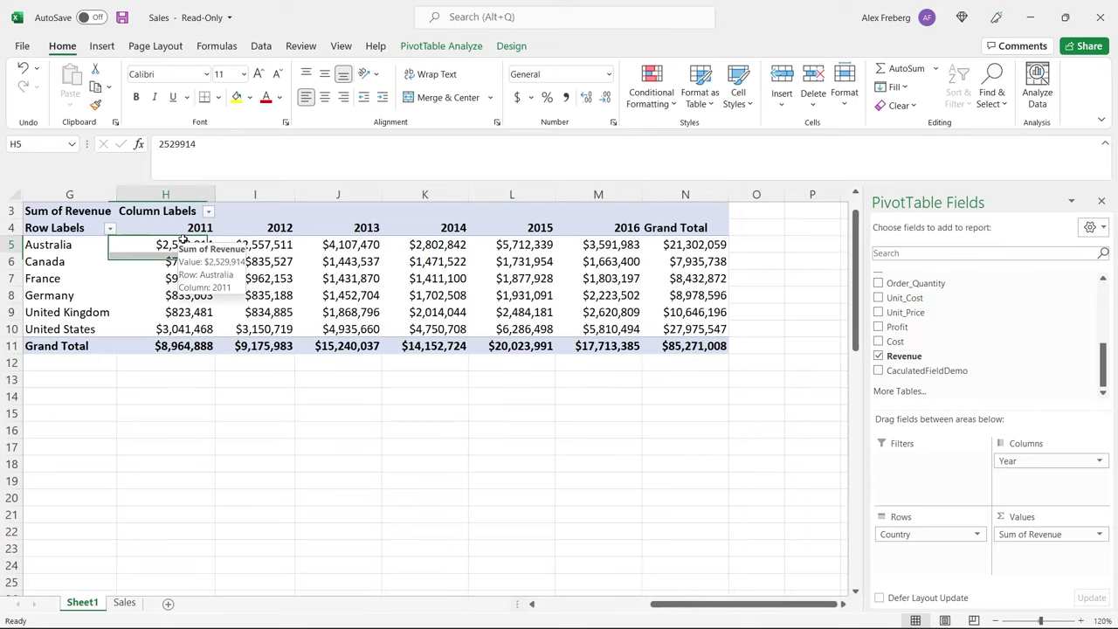
pyautogui.click(292, 246)
pyautogui.click(343, 246)
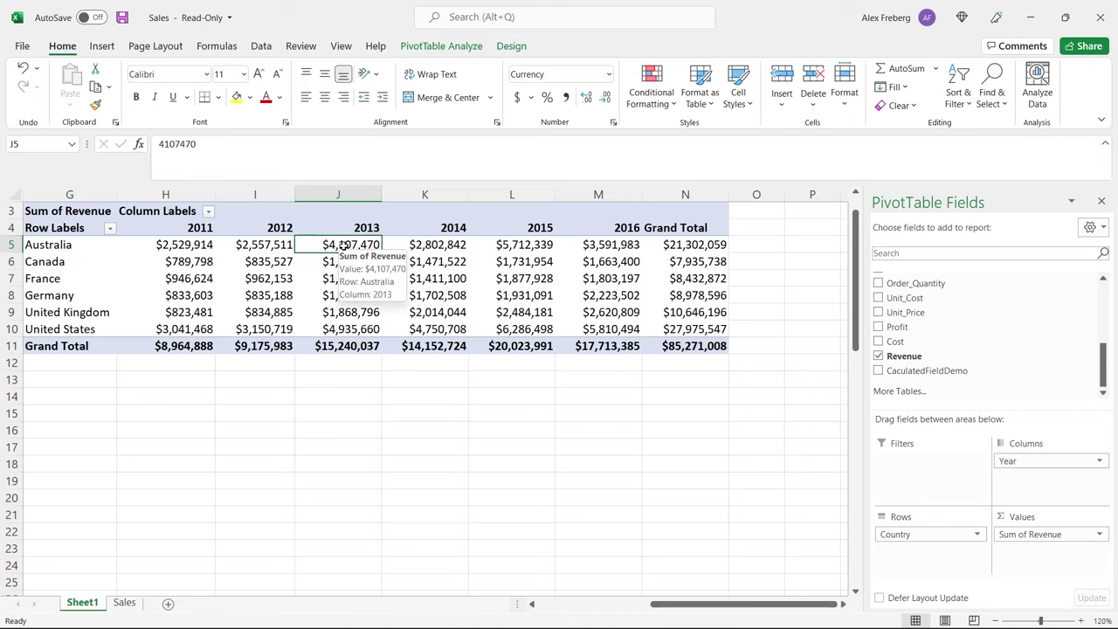
pyautogui.click(521, 246)
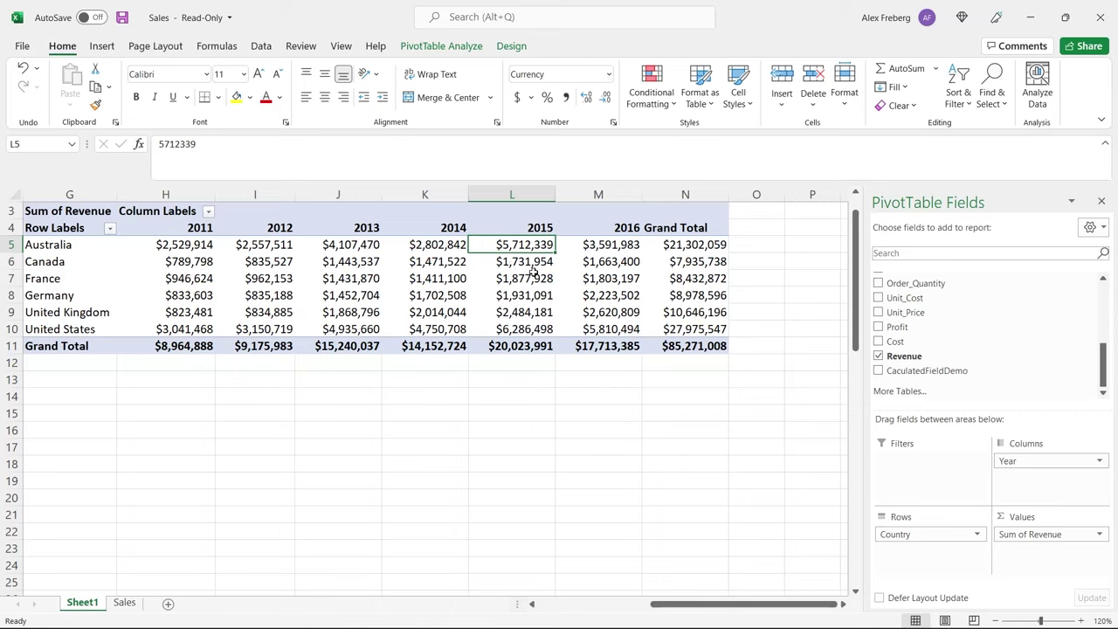
pyautogui.moveTo(521, 321)
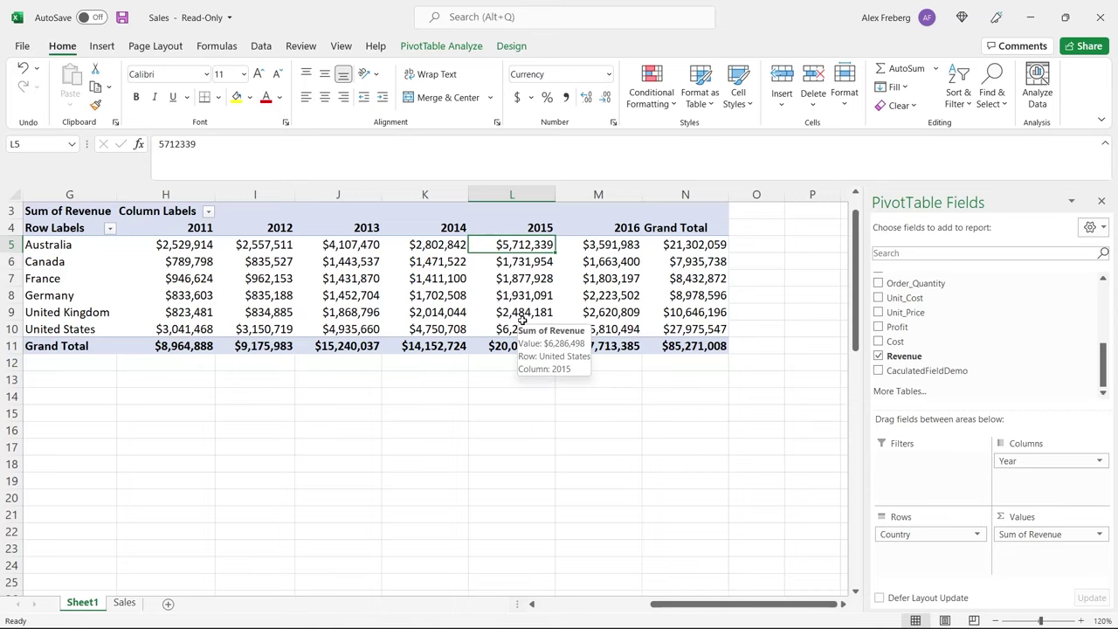